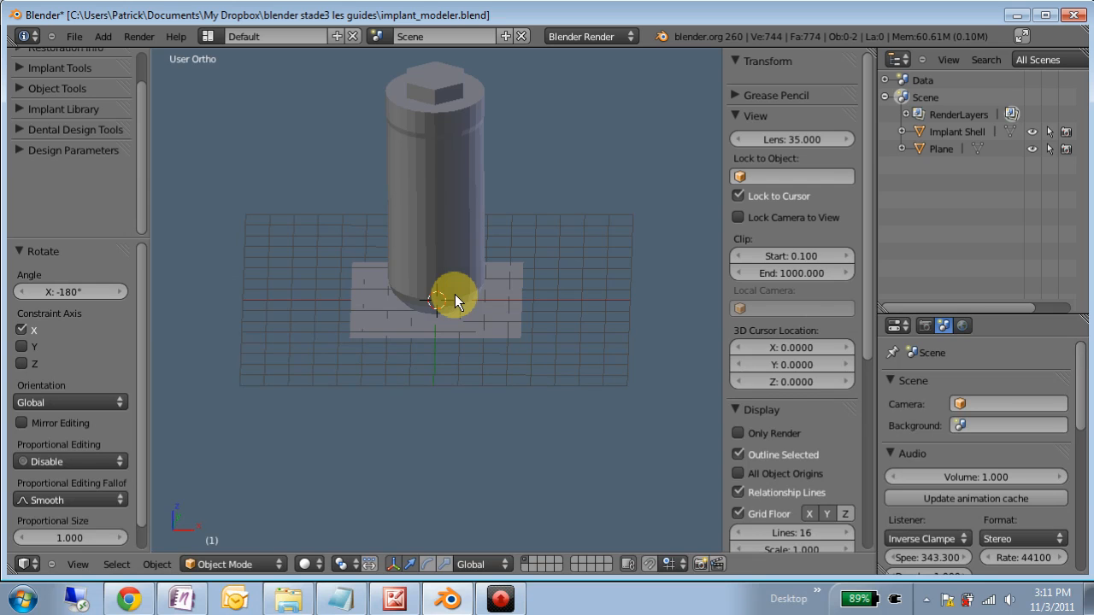
- Switch to the picture viewer to review the implant dimension chart and the generic implant architecture diagram, and return to Blender
left_click(360, 598)
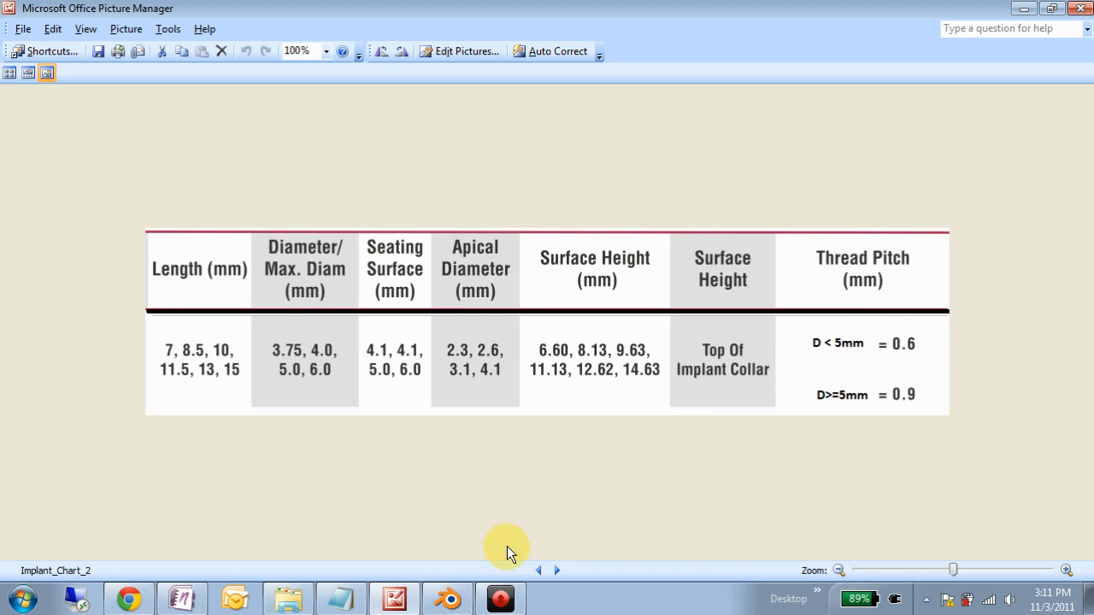
left_click(536, 571)
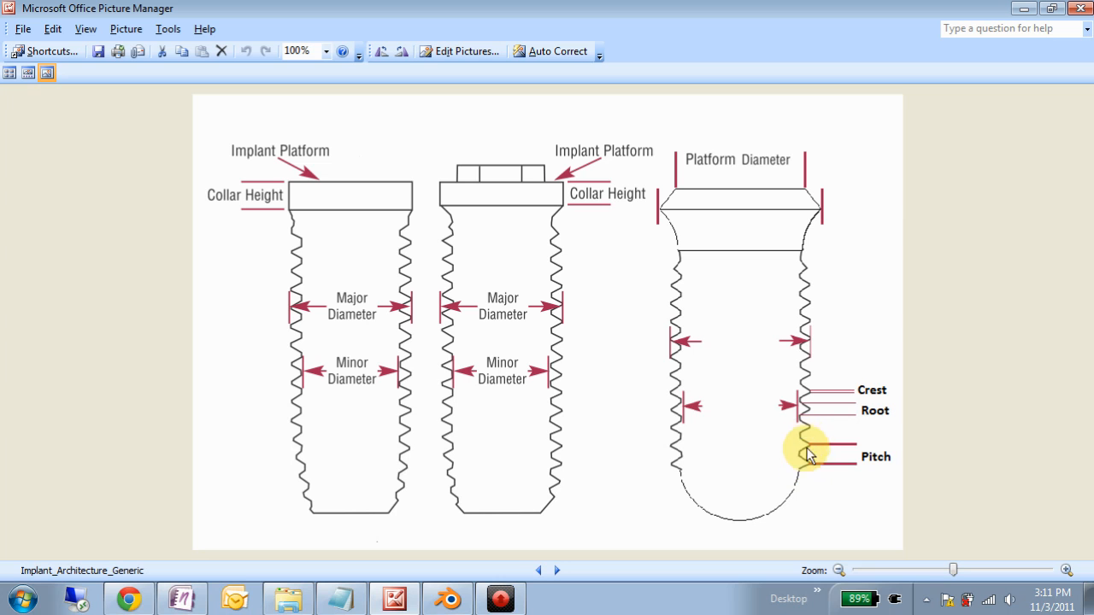
left_click(469, 601)
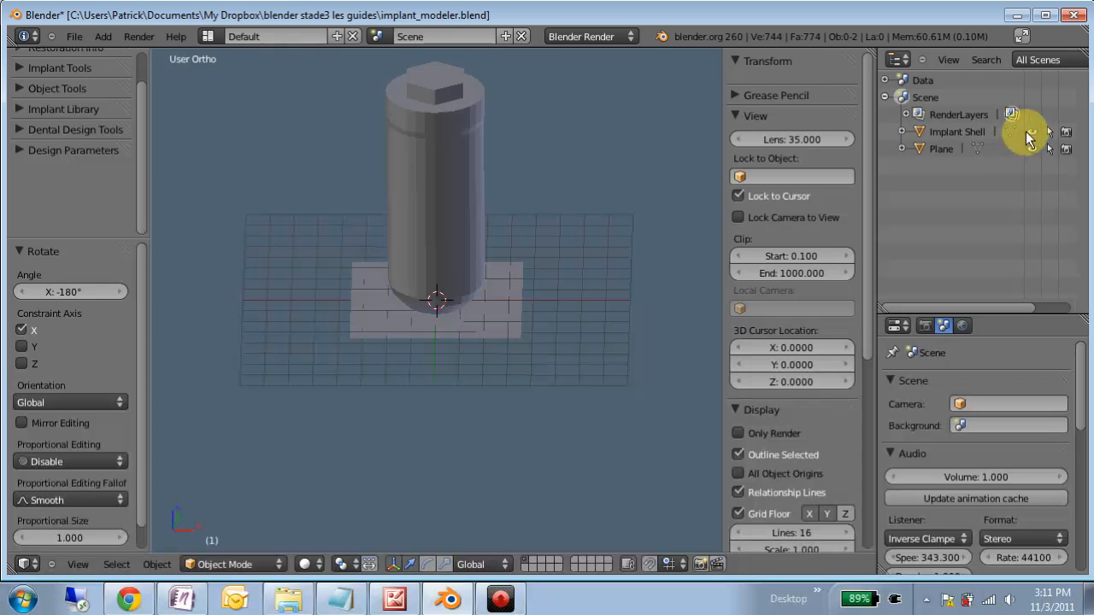
- Hide the Implant Shell and Plane objects and add a Bolt mesh at the scene origin
left_click(1032, 133)
left_click(1034, 149)
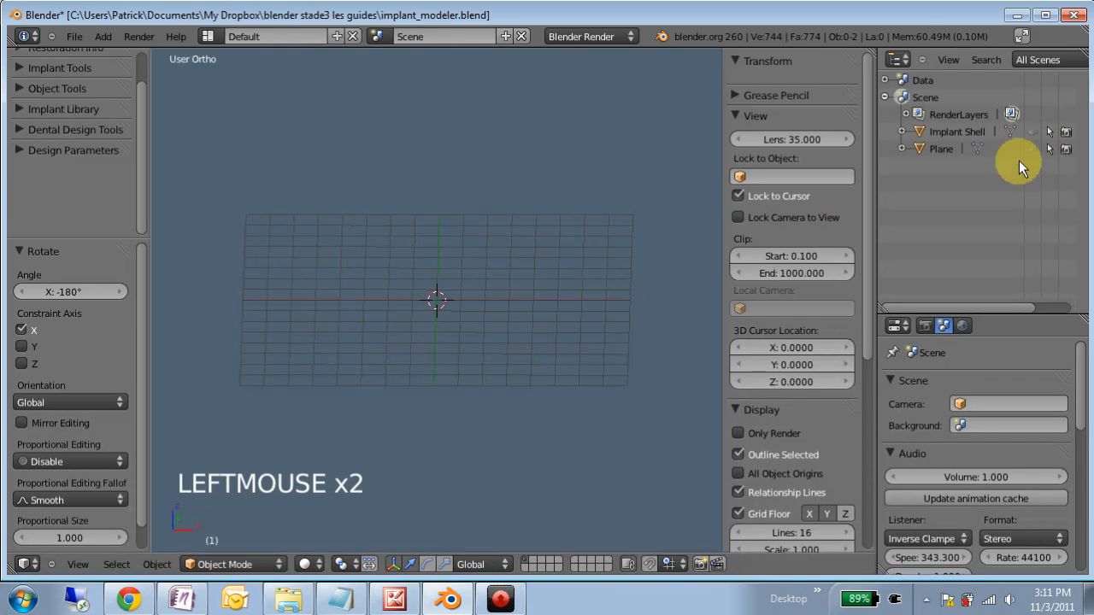
scroll(447, 300, "up", 5)
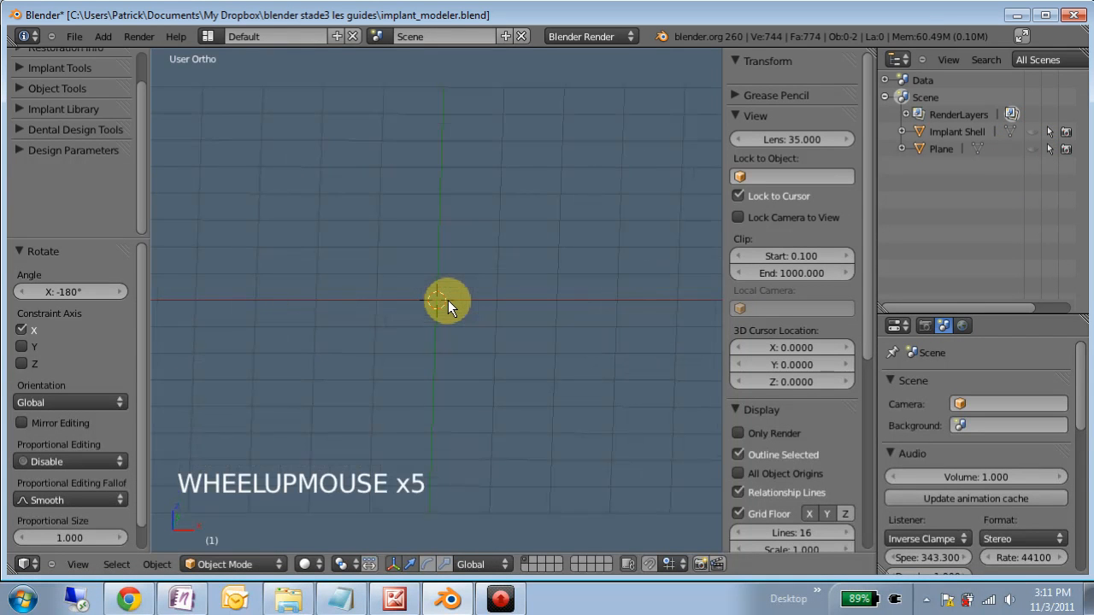
scroll(451, 305, "down", 1)
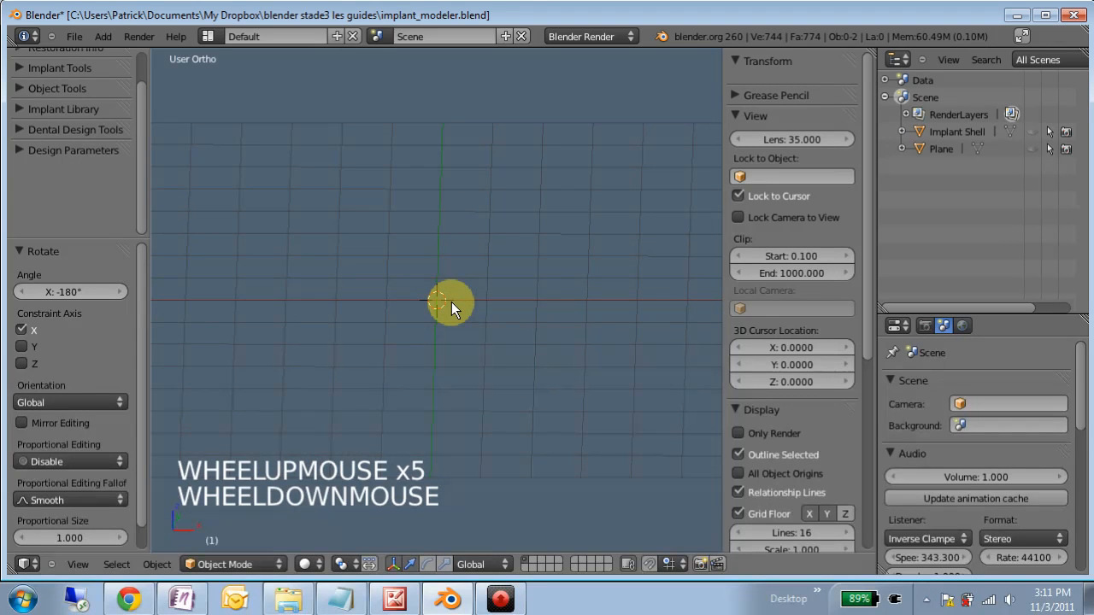
key("shift+a")
mouse_move(451, 304)
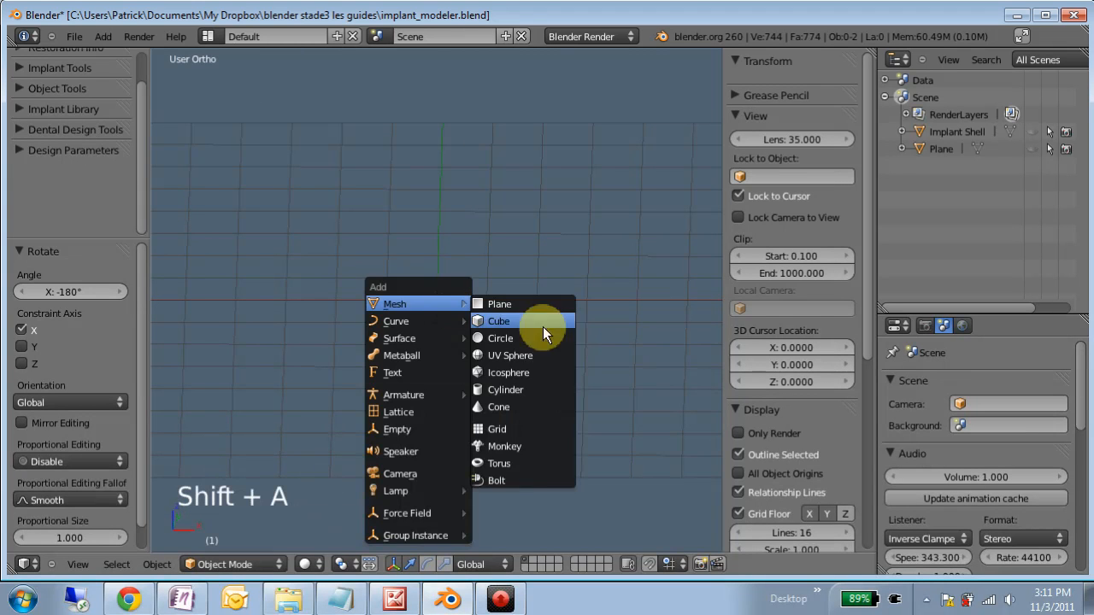
left_click(512, 480)
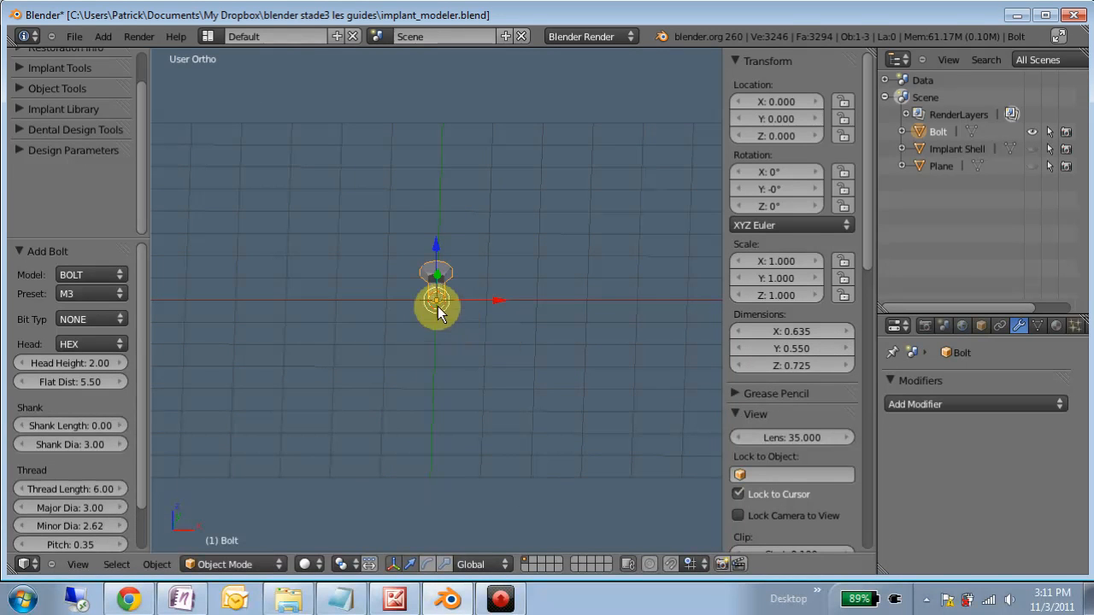
- Set the hex head's flat distance to 2.7 and its height to 0.7
scroll(437, 310, "up", 3)
scroll(439, 313, "up", 5)
middle_click_drag(462, 284, 523, 304)
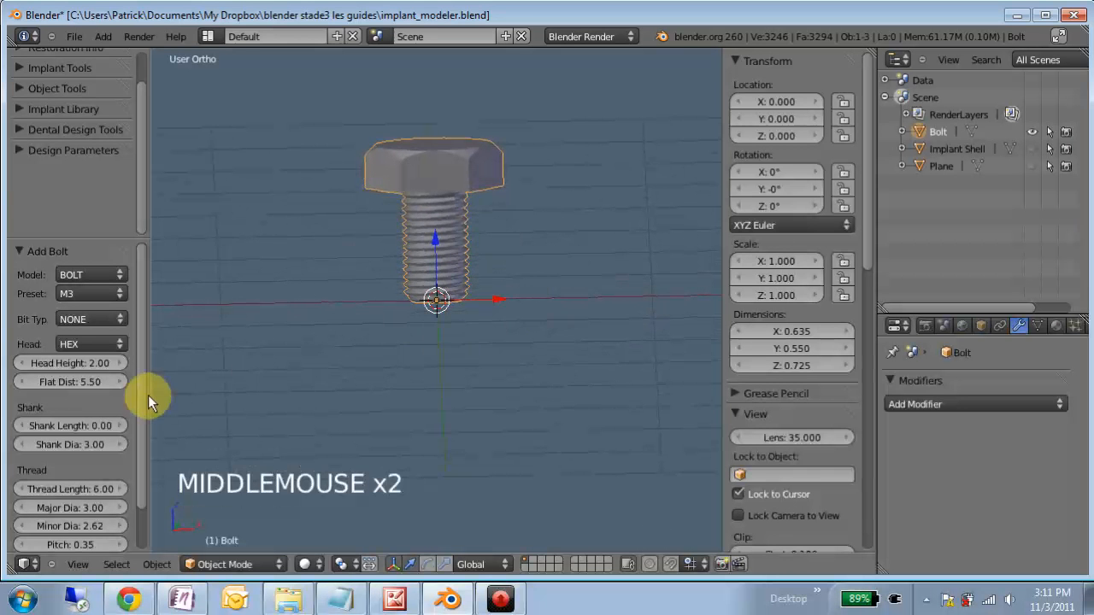
left_click(82, 381)
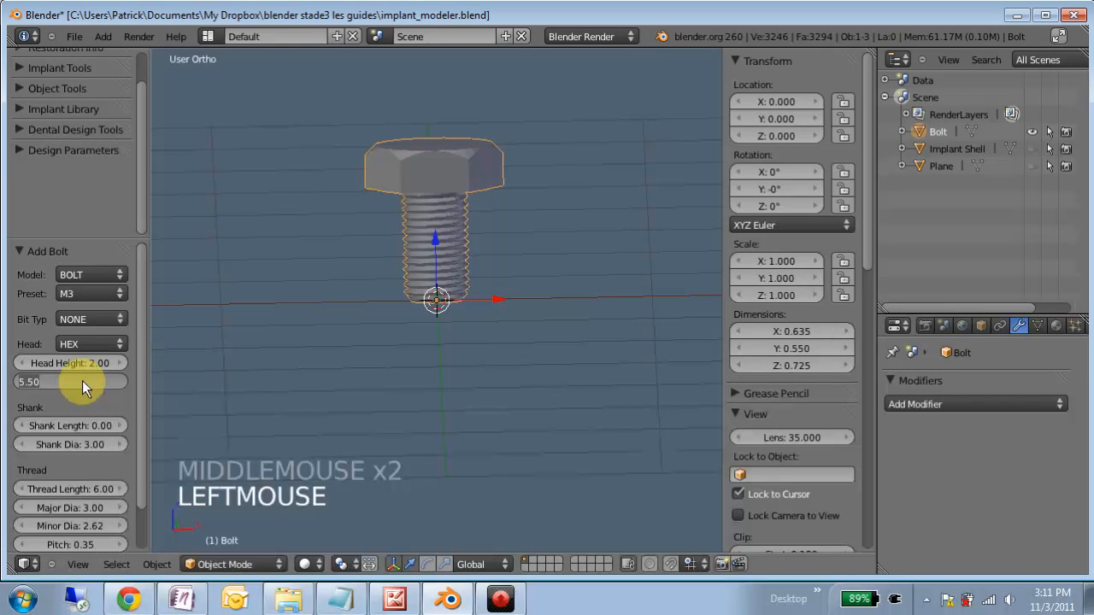
type("2.7")
key("Return")
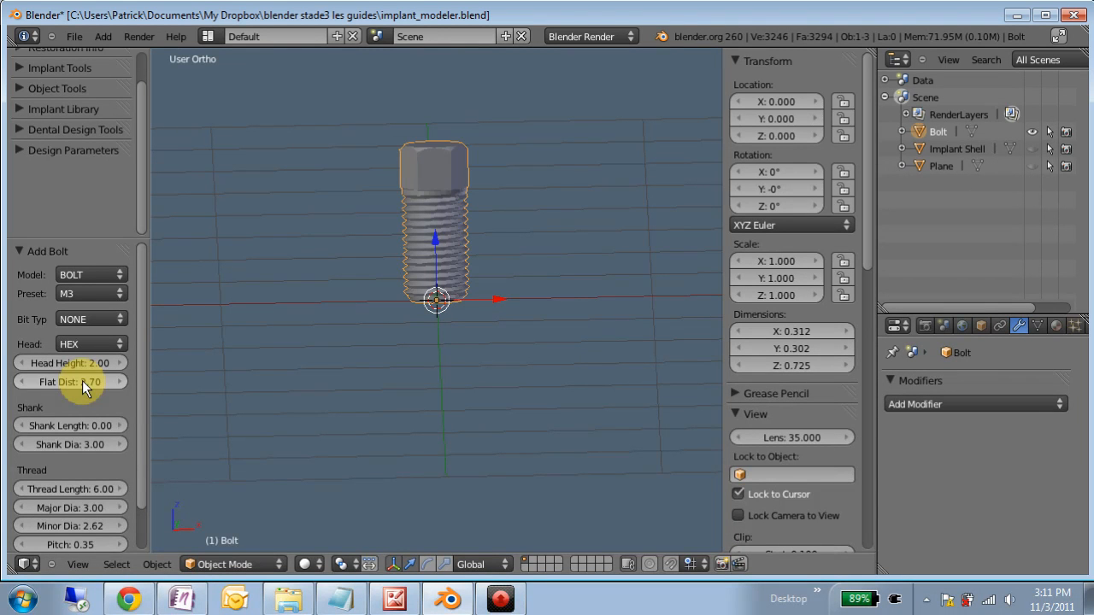
double_click(91, 365)
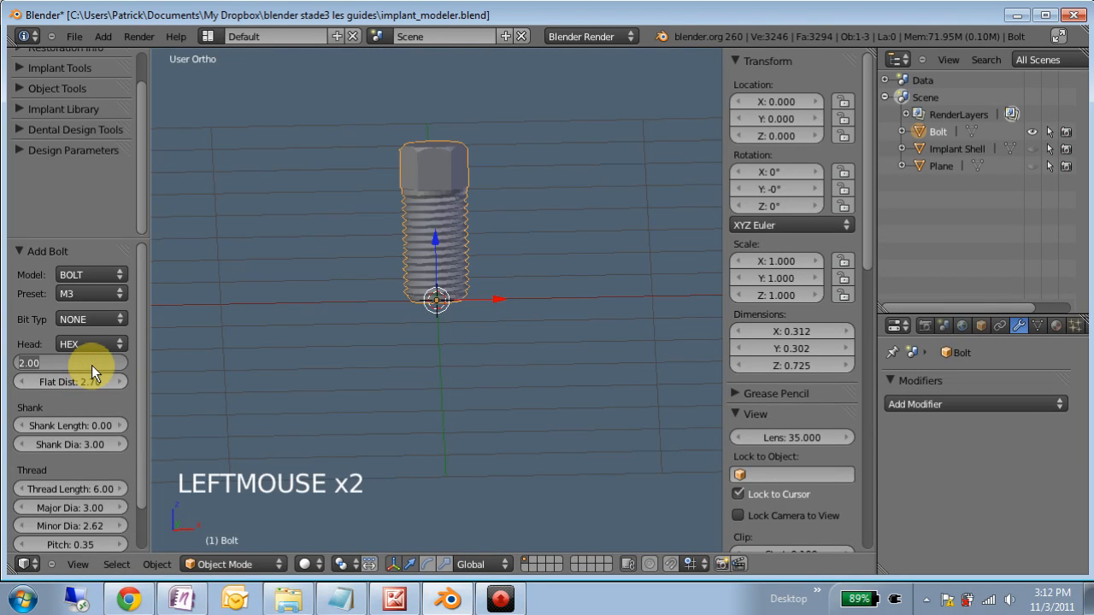
type(".7")
key("Return")
- Set the bolt's shank length to 1 and its shank diameter to 4.1
left_click_drag(92, 425, 98, 424)
left_click(73, 424)
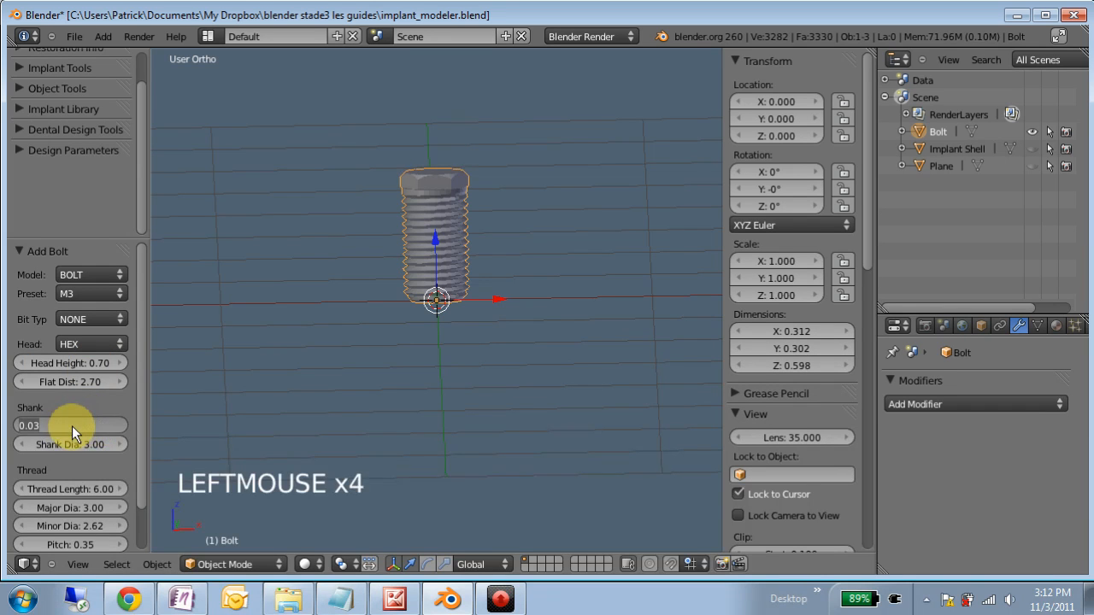
type("1")
key("Return")
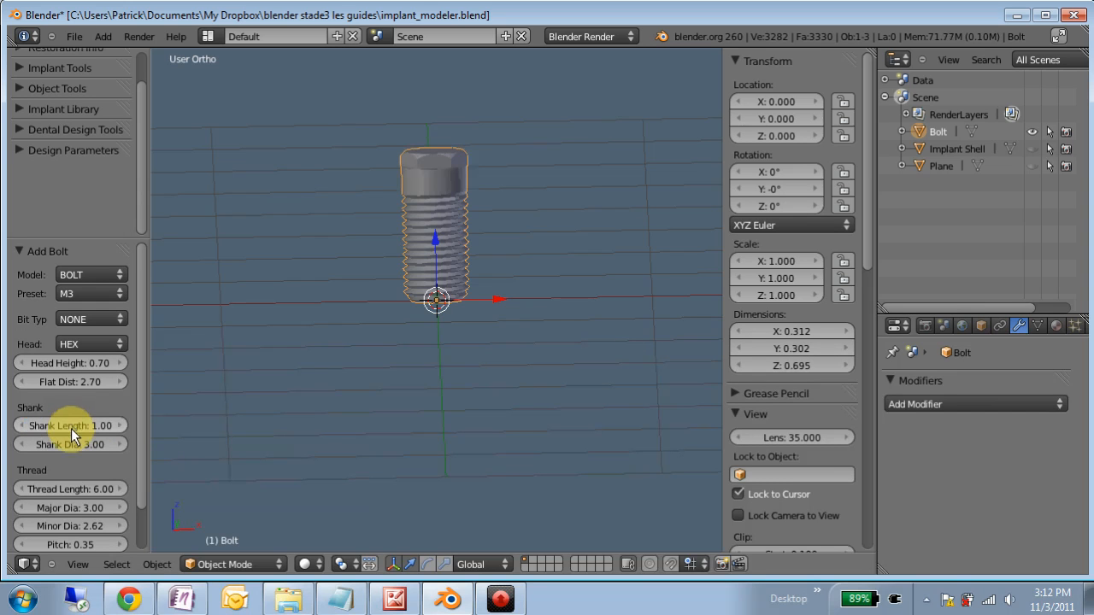
left_click(69, 441)
type("4.1")
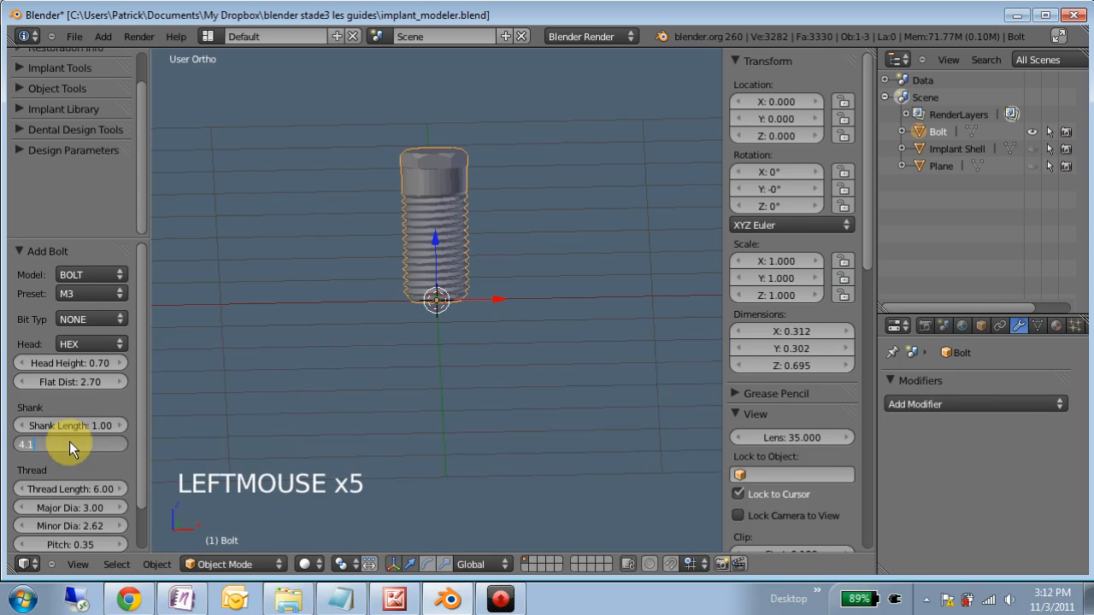
key("Return")
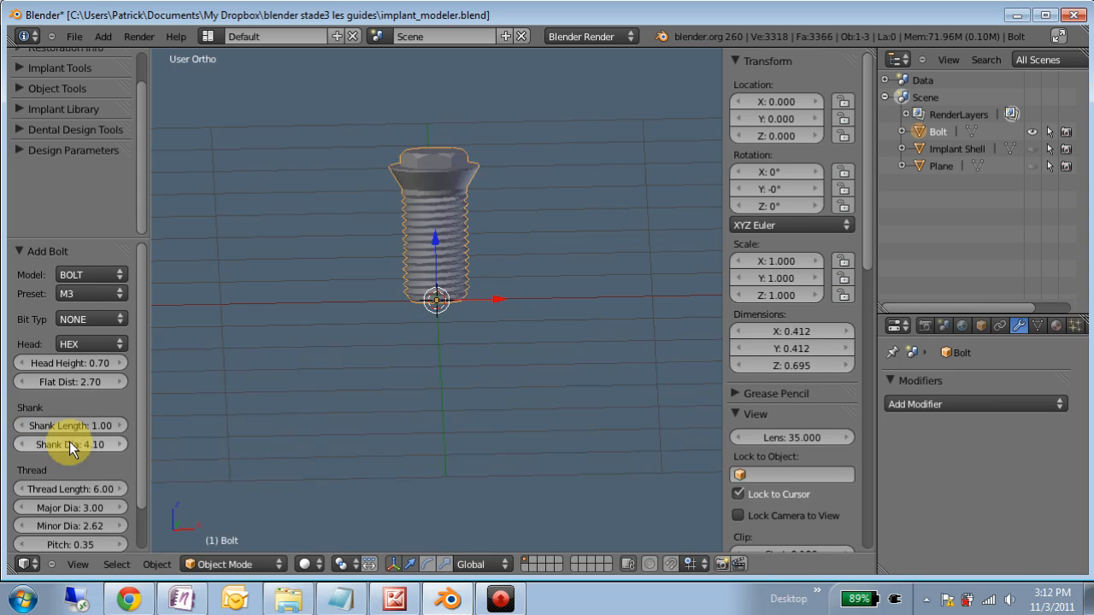
- Set the bolt's thread length to 8.63
left_click(83, 489)
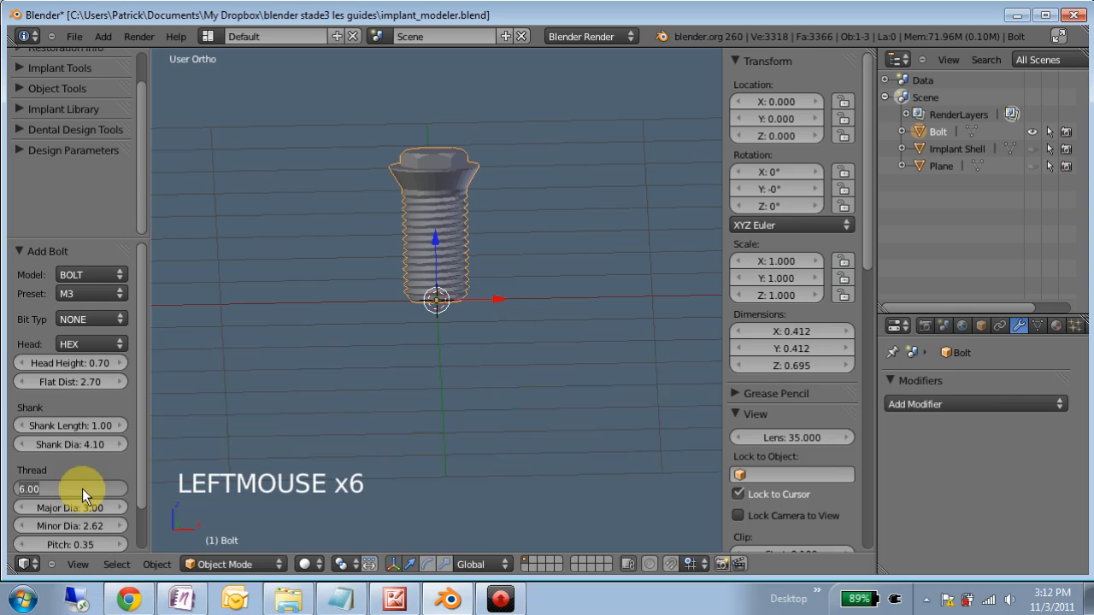
type("8.63")
key("Return")
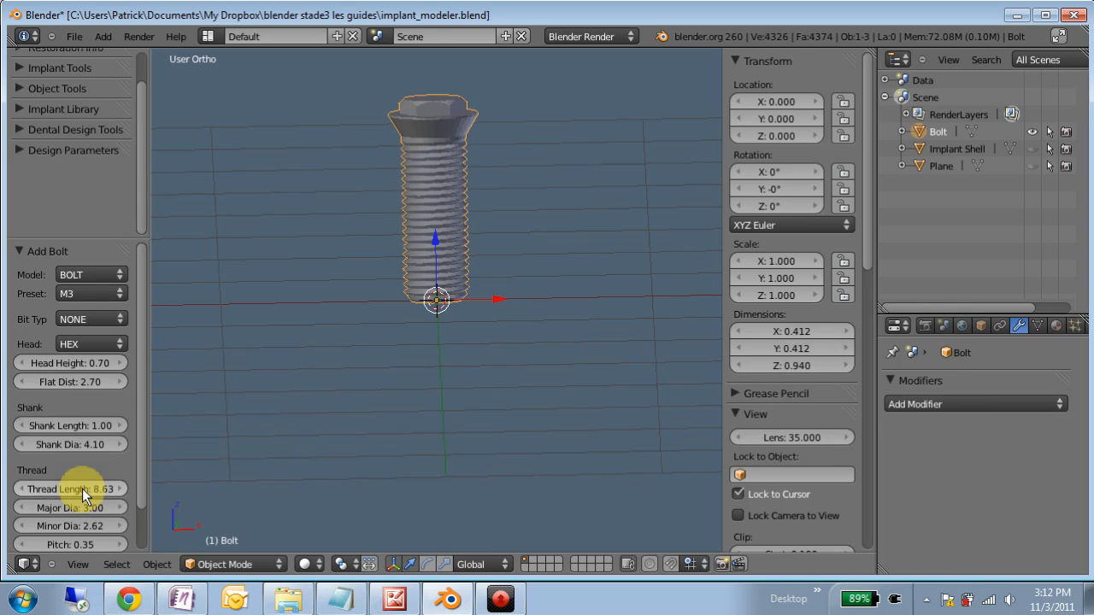
- Set the thread's major diameter to 4 and its minor diameter to 3.8
left_click(83, 508)
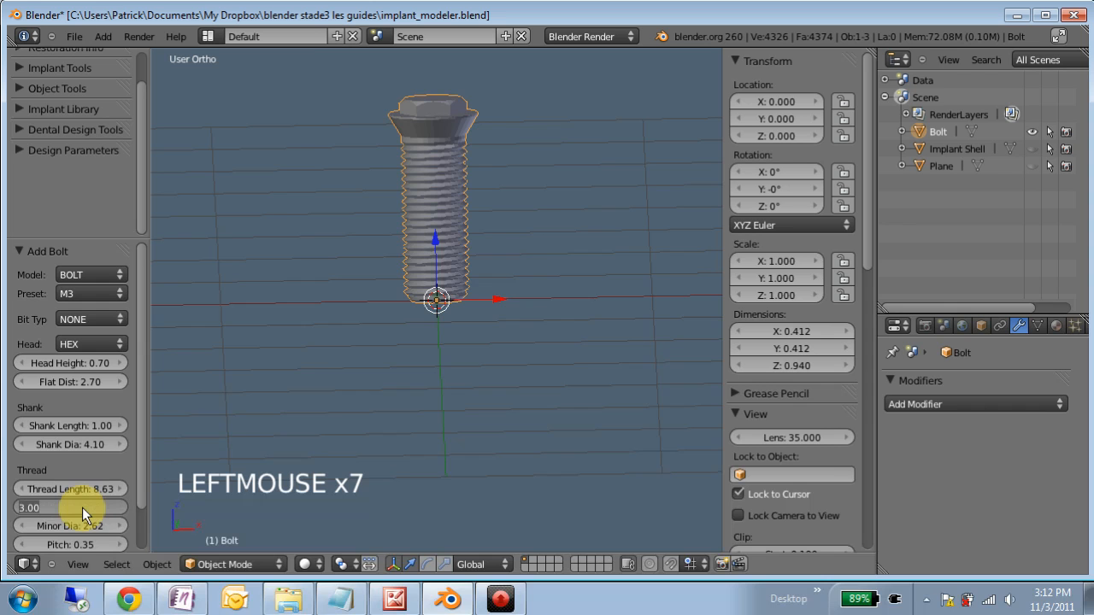
type("4")
key("Return")
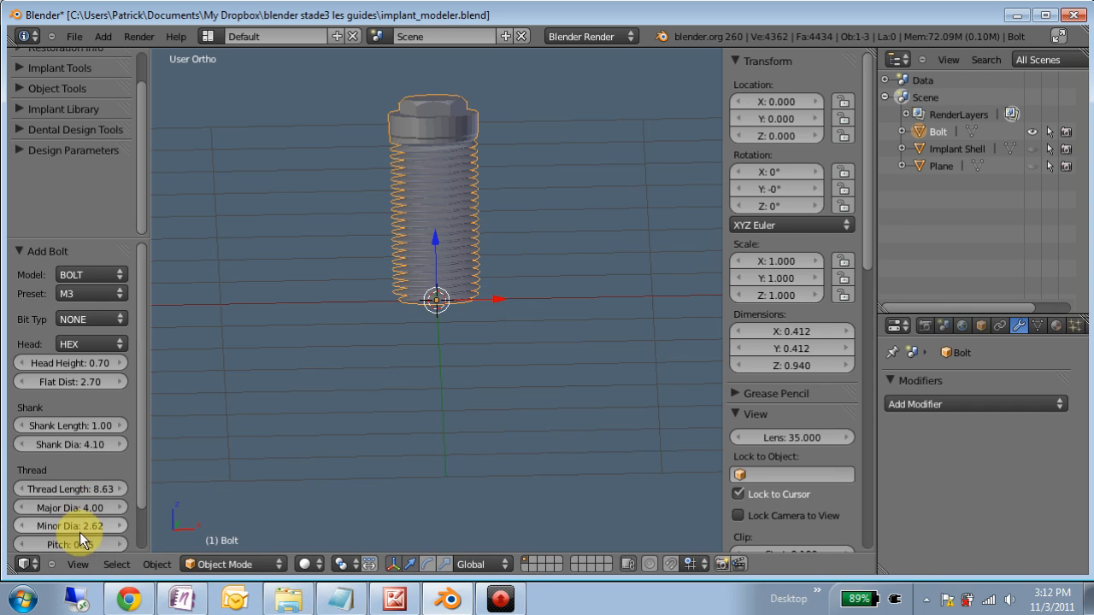
left_click(69, 526)
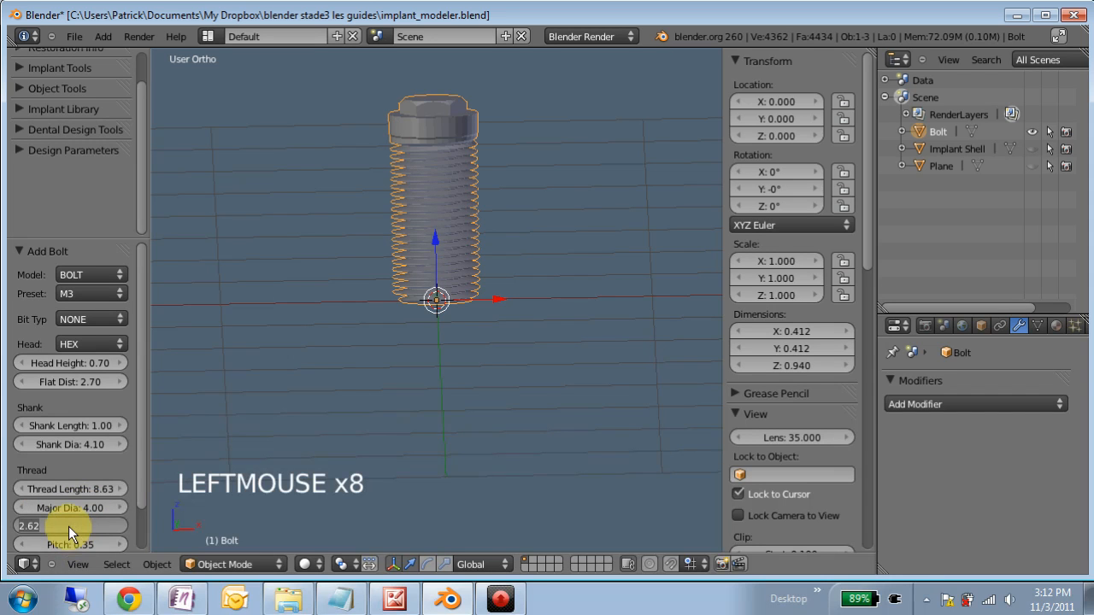
type("3.8")
key("Return")
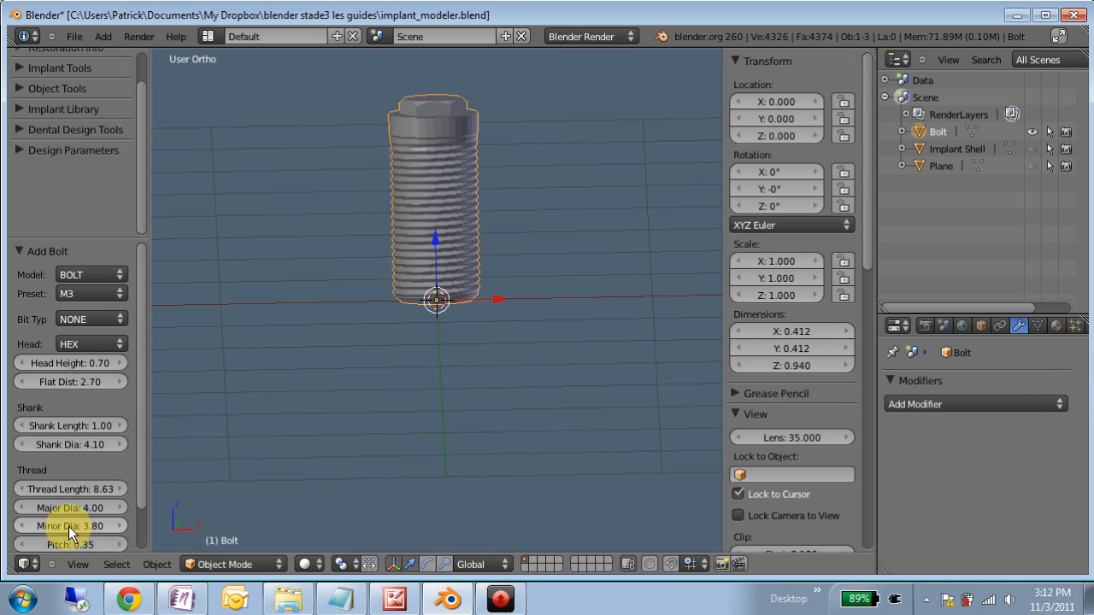
- Set the thread pitch of the bolt to 0.6
scroll(91, 506, "down", 1)
left_click(86, 509)
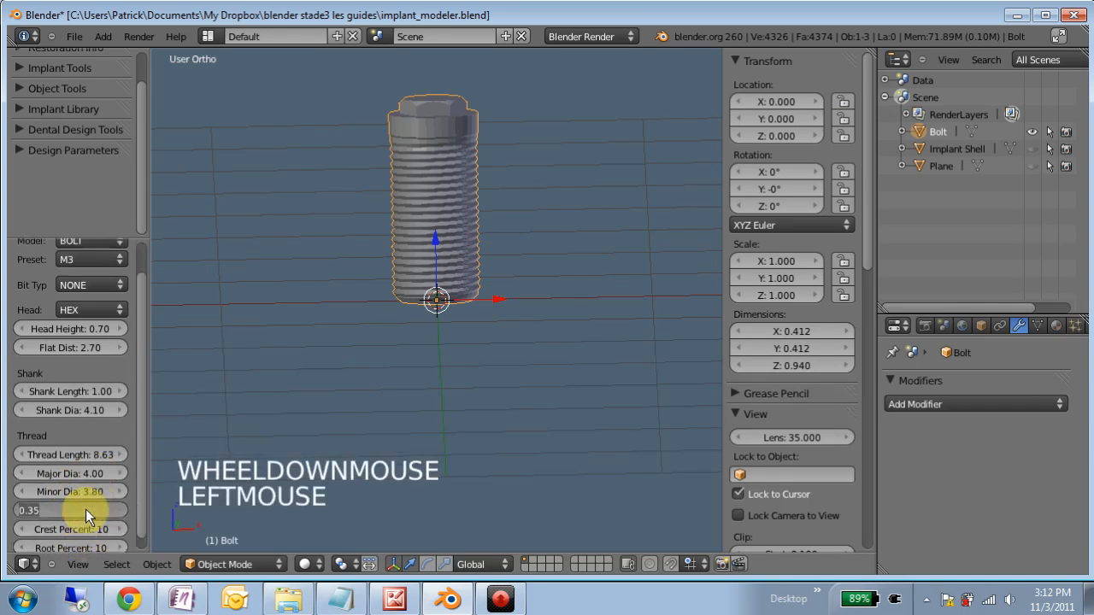
type(".6")
key("Return")
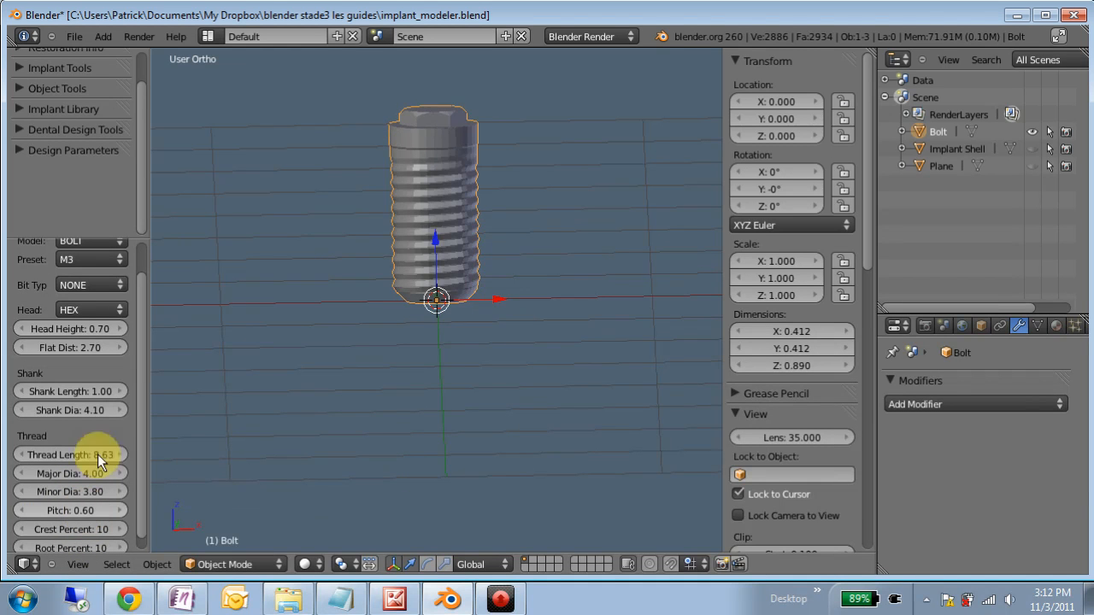
- Set the thread's Root Percent to 60 while viewing the bolt's lower end from the front
middle_click_drag(415, 201, 414, 194)
scroll(427, 201, "up", 3)
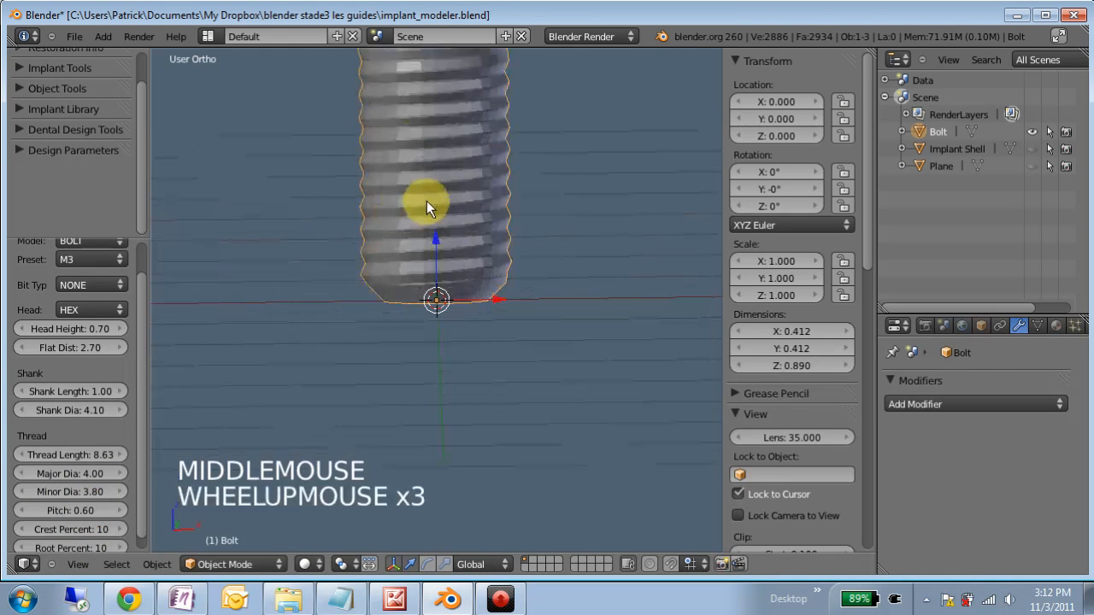
key("KP_1")
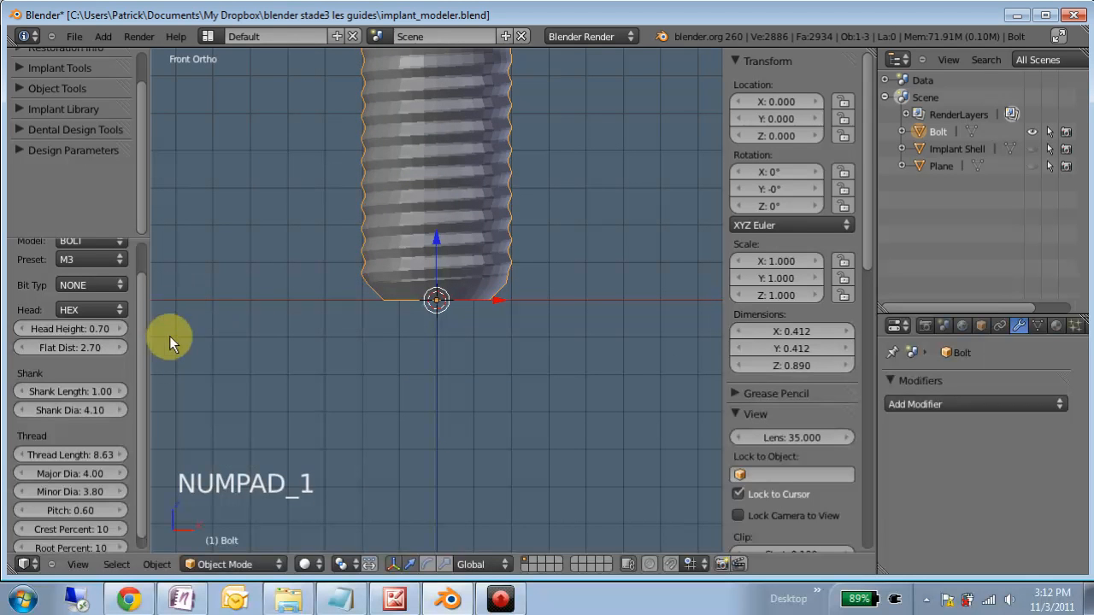
scroll(60, 519, "down", 2)
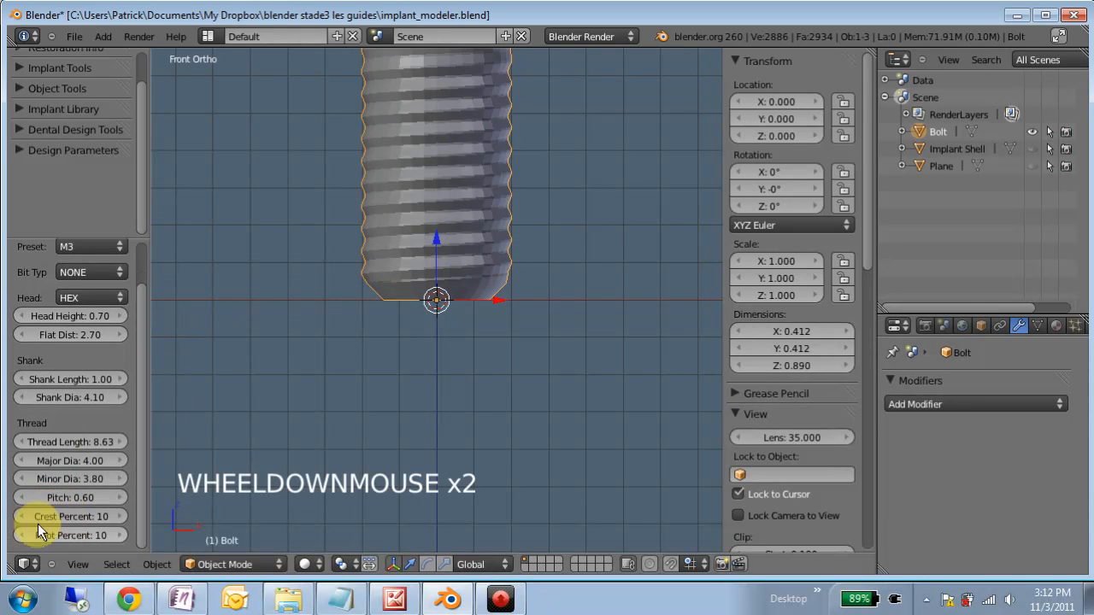
scroll(361, 248, "up", 4)
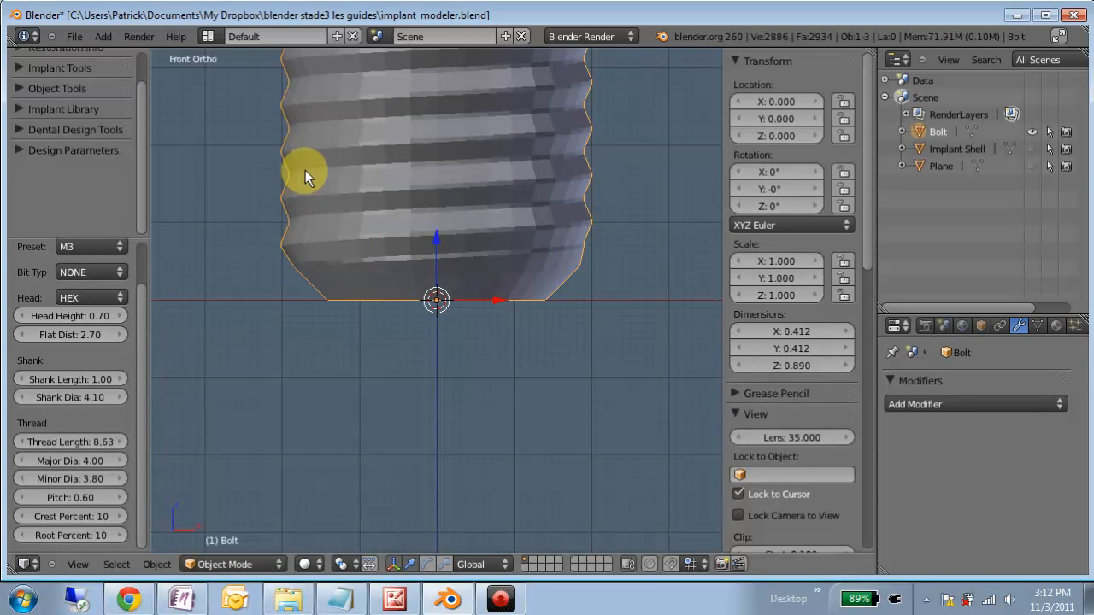
left_click(78, 532)
type("60")
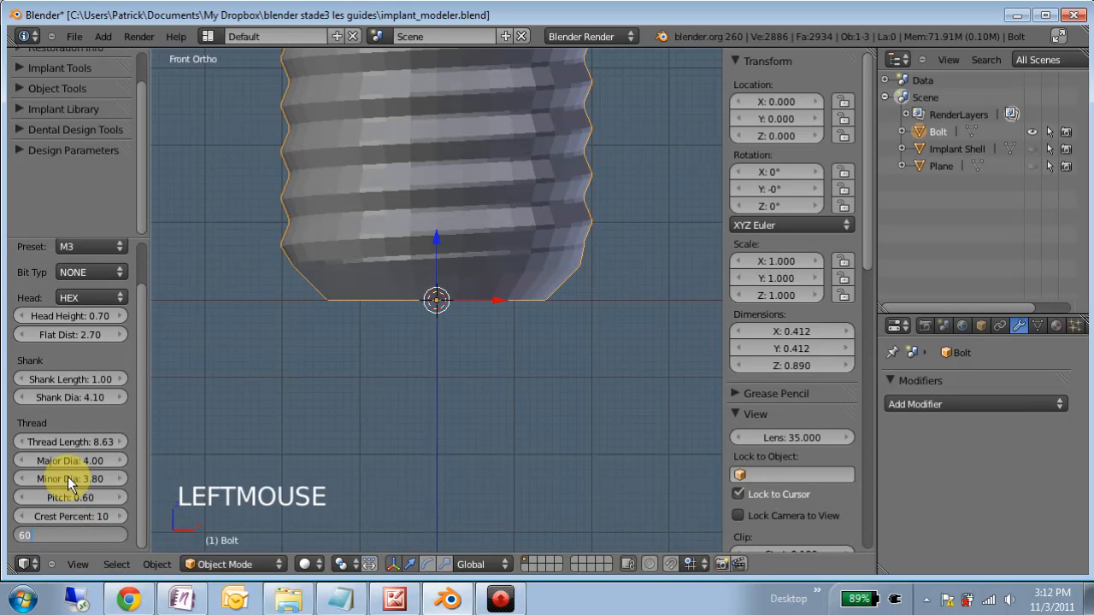
key("Return")
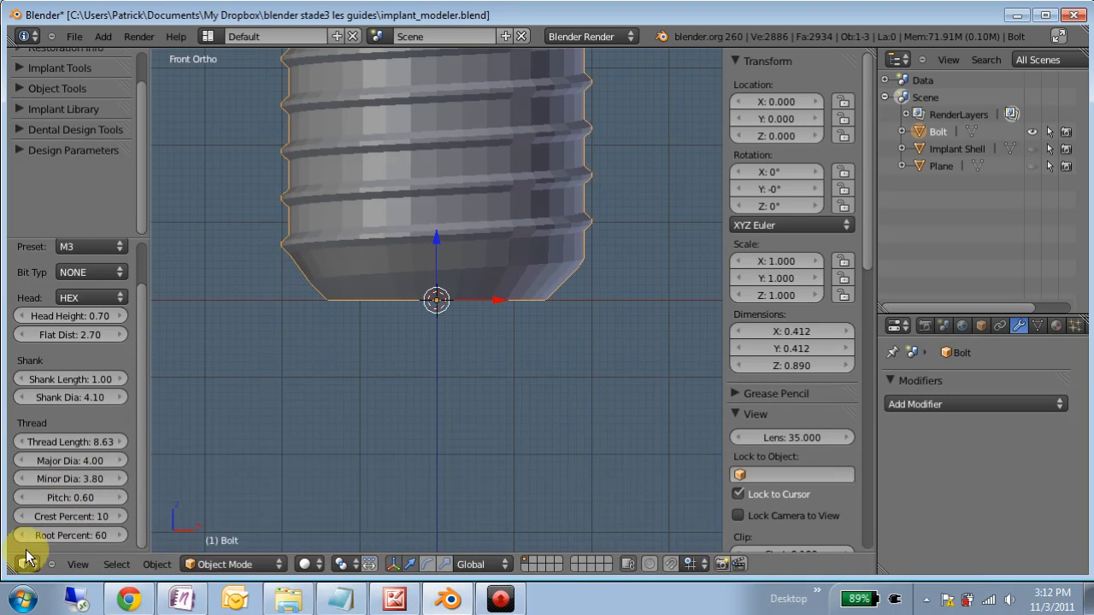
- Try raising the thread's Crest Percent to 15 in single increments
left_click(121, 517)
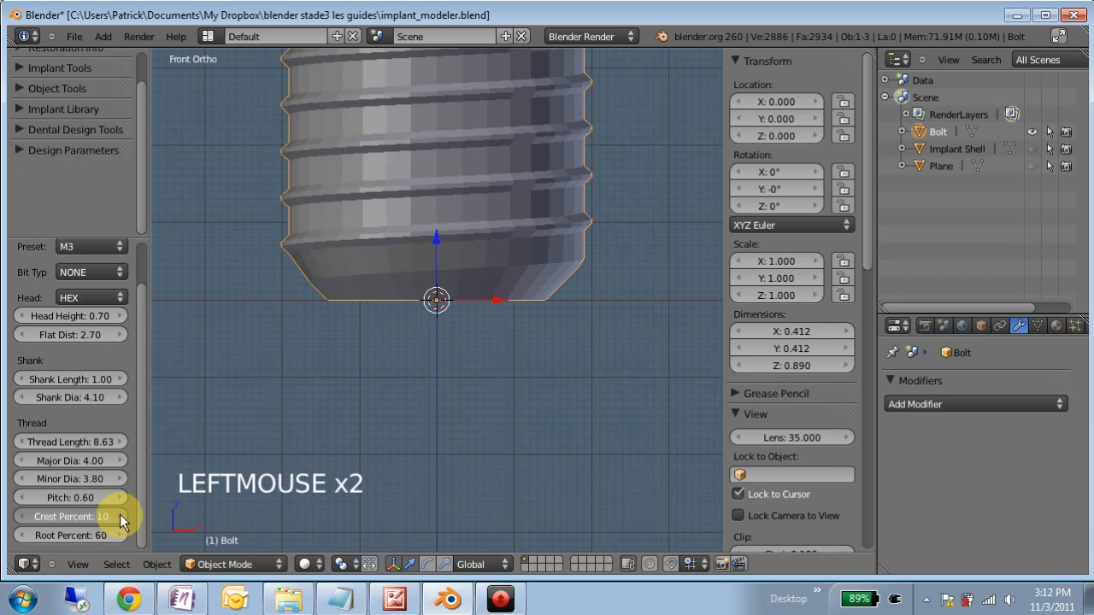
left_click(121, 517)
left_click(121, 517)
left_click(121, 517)
left_click(120, 517)
left_click(121, 517)
left_click(120, 517)
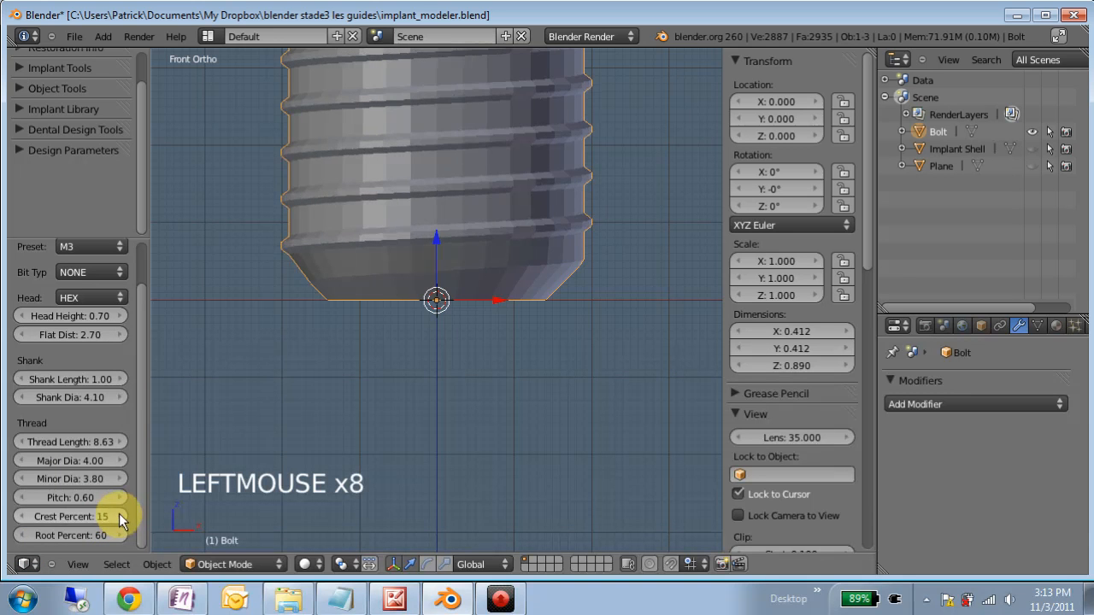
left_click(120, 517)
- Set the thread's Crest Percent to 5 and place the 3D cursor on the thread's outer edge near the bolt's tip
left_click(92, 515)
type("5")
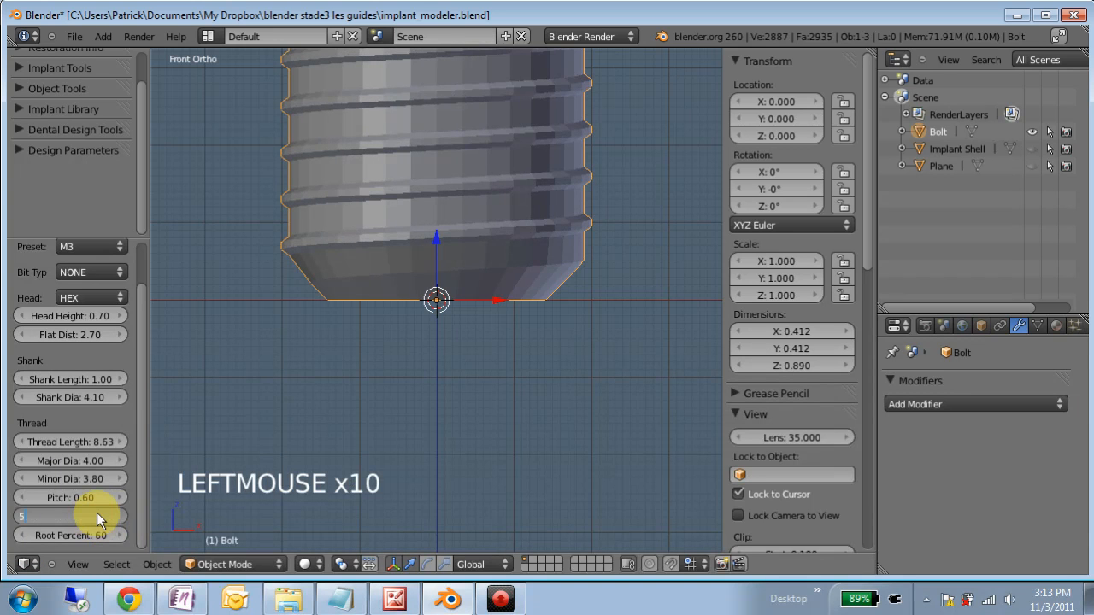
key("Return")
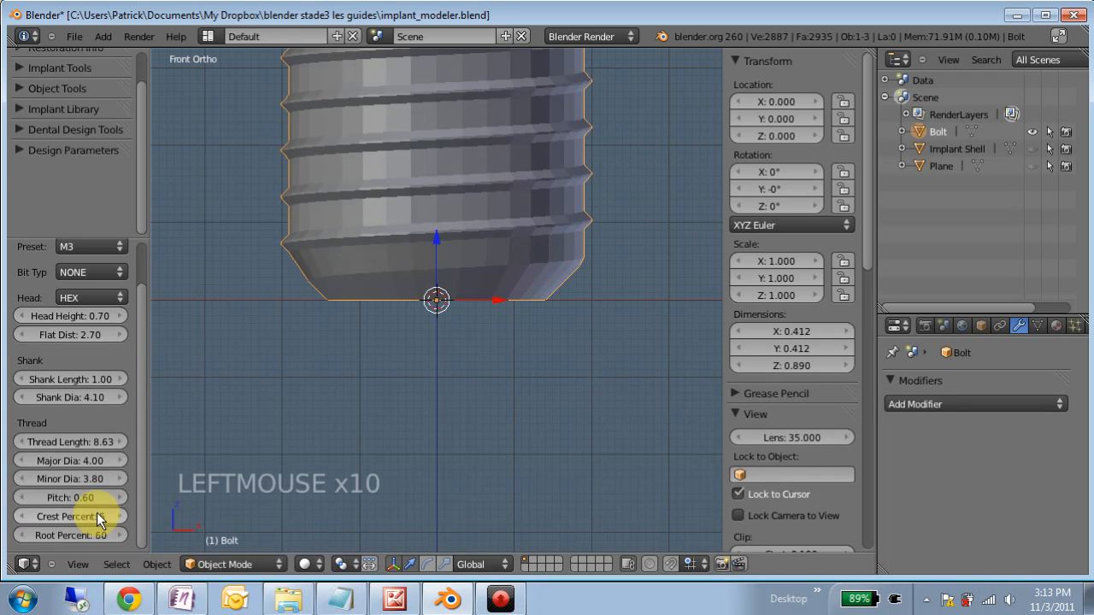
left_click(588, 211)
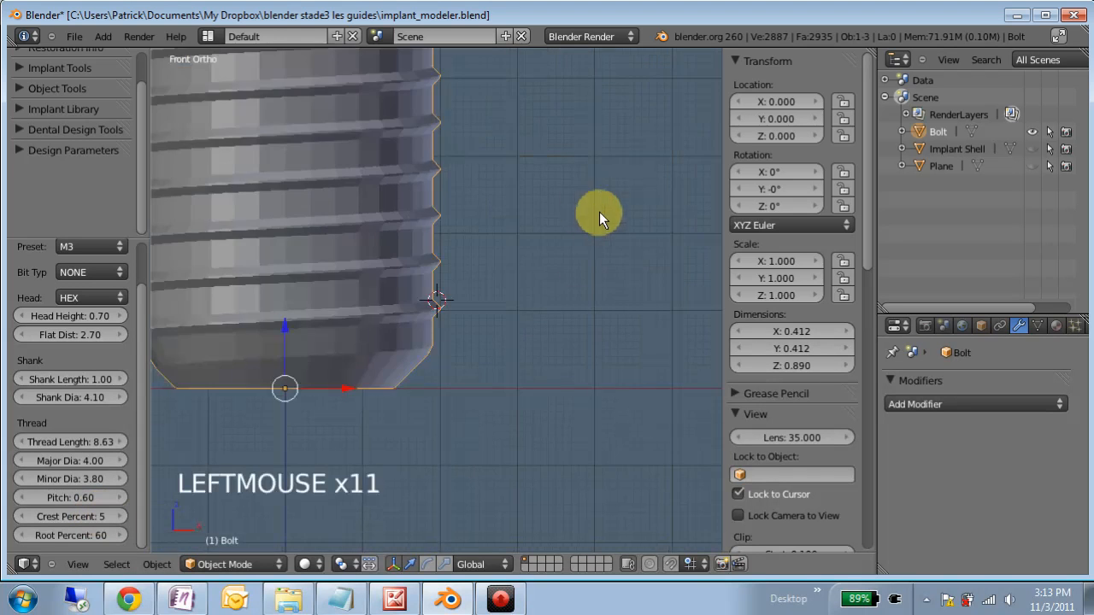
- Inspect the thread profile up close and return the 3D cursor to the world origin
scroll(504, 297, "up", 10)
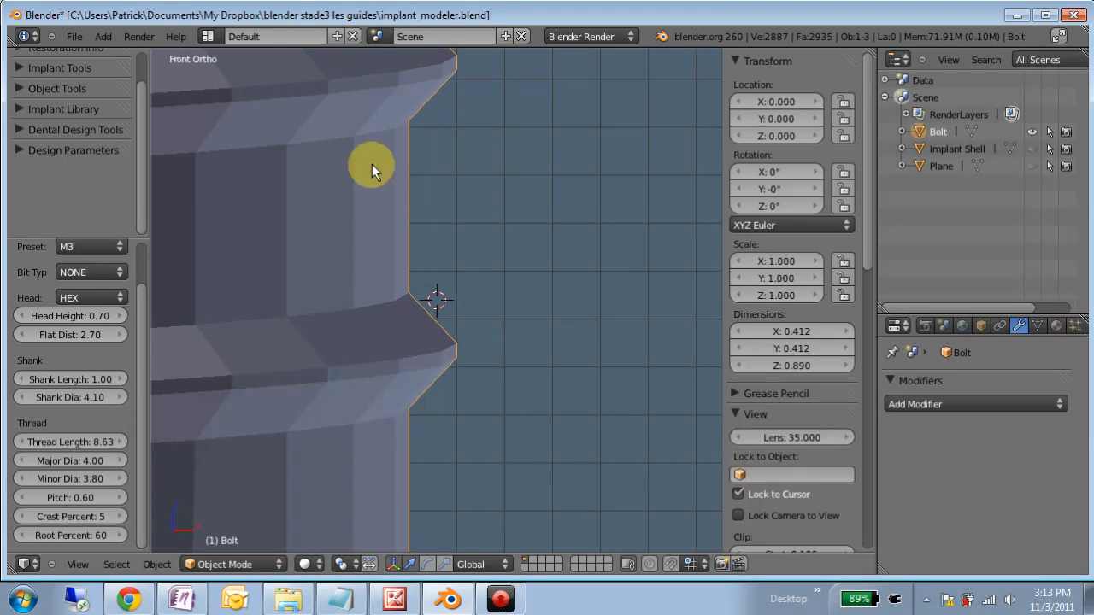
scroll(367, 417, "down", 4)
key("shift+c")
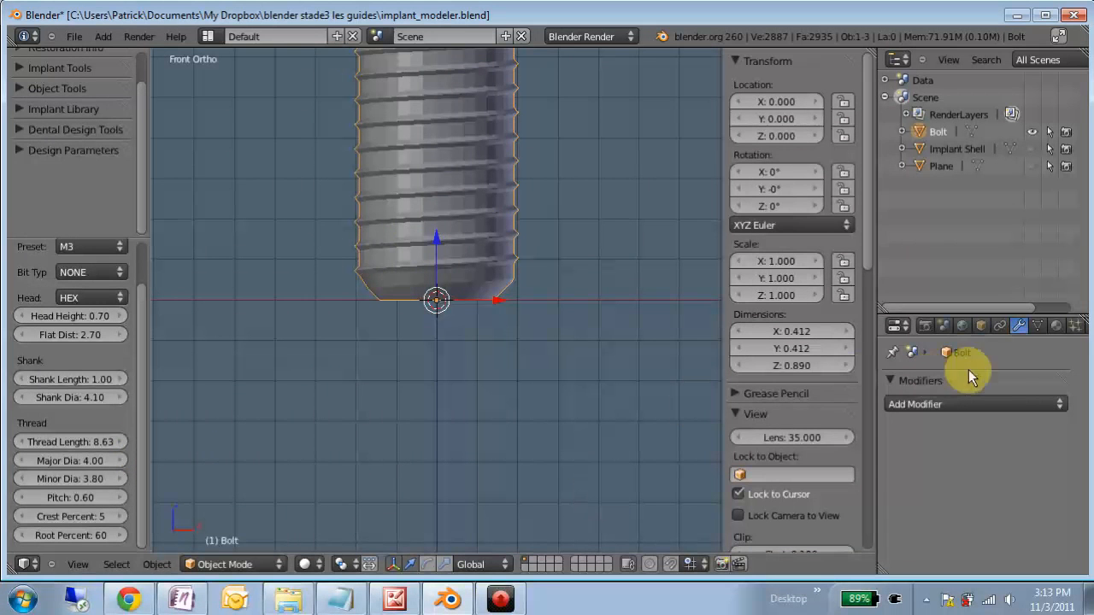
- Turn on the box bounds display for the Bolt and view the whole object inside it
left_click(980, 325)
left_click(988, 504)
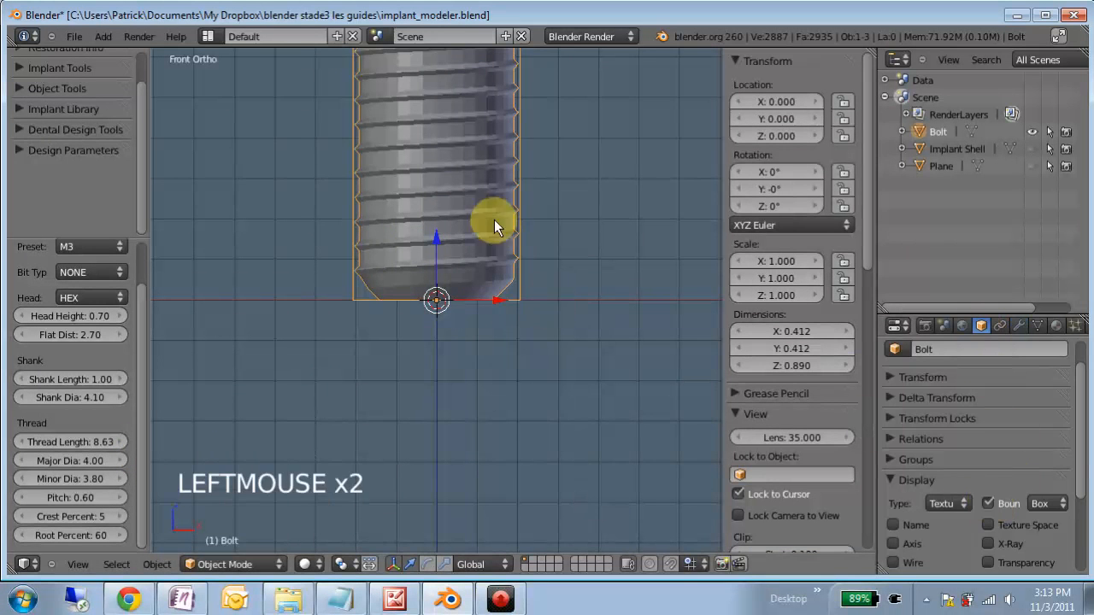
scroll(498, 224, "down", 4)
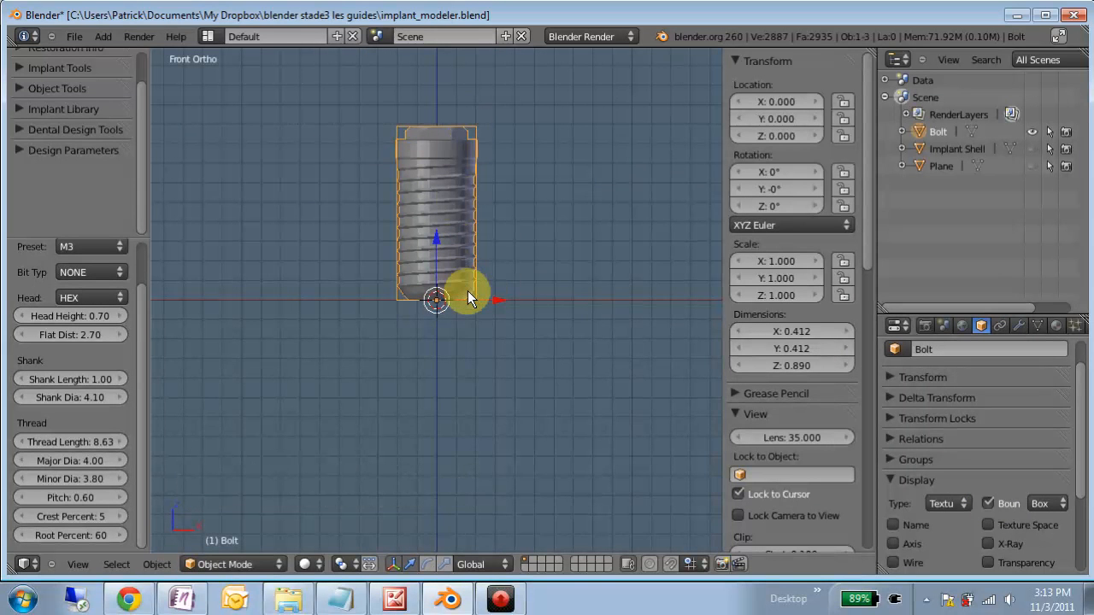
scroll(467, 298, "up", 1)
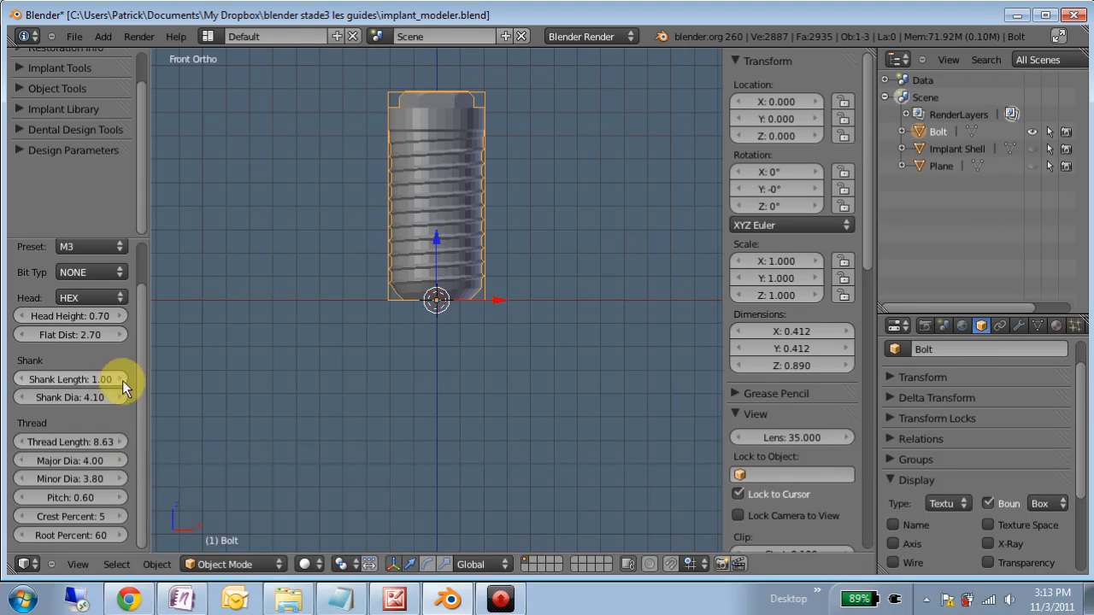
- Set the bolt's Thread Length to 12
scroll(122, 381, "up", 2)
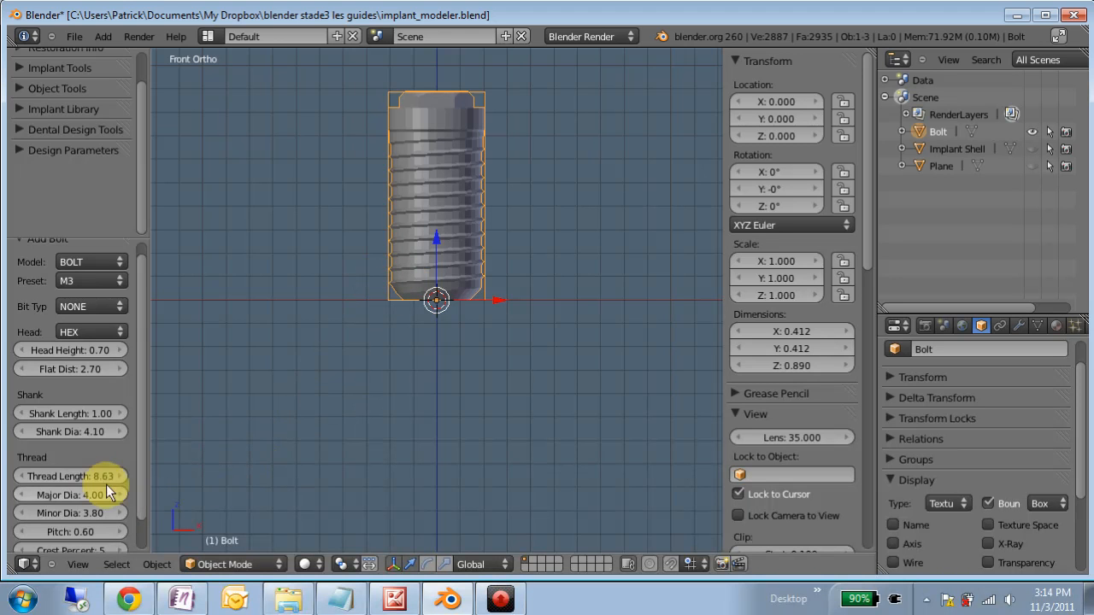
left_click(79, 476)
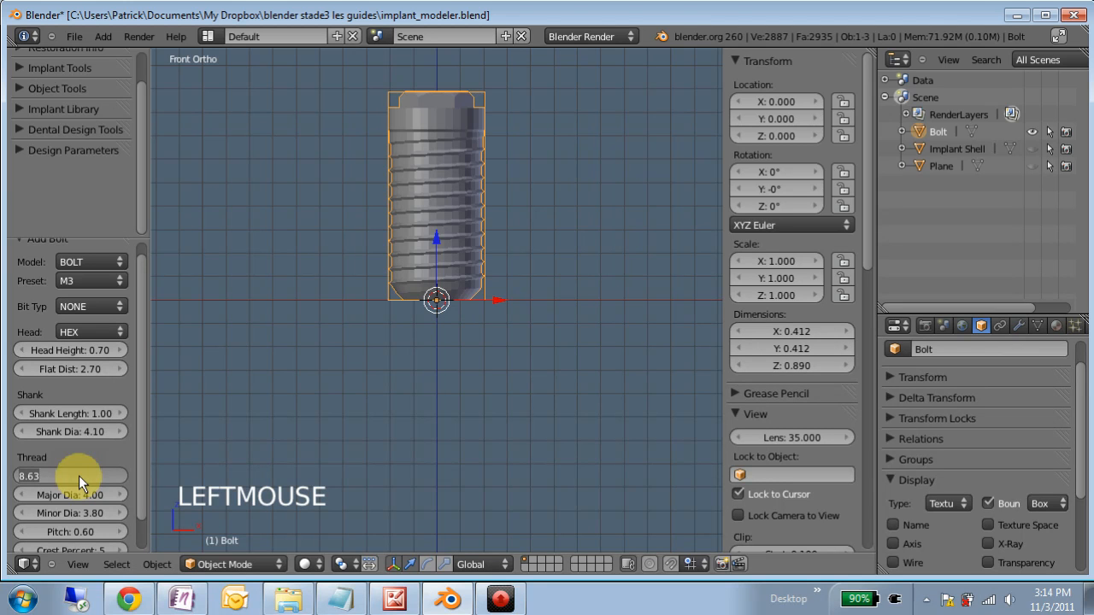
type("12")
key("Return")
scroll(447, 252, "down", 3)
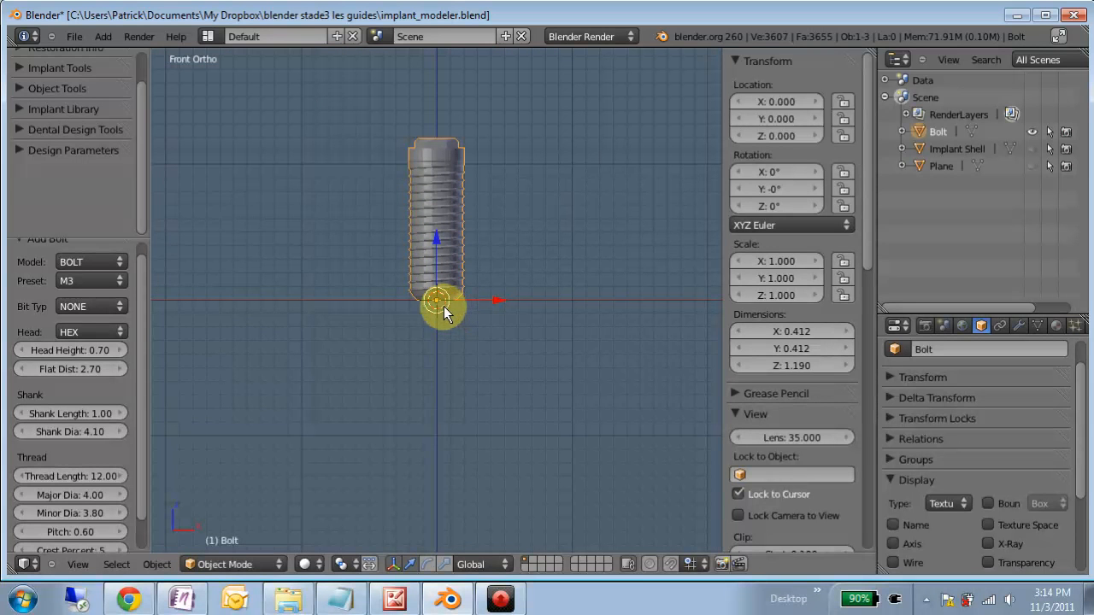
- Scale the bolt uniformly by a factor of 10
type("s10")
key("Return")
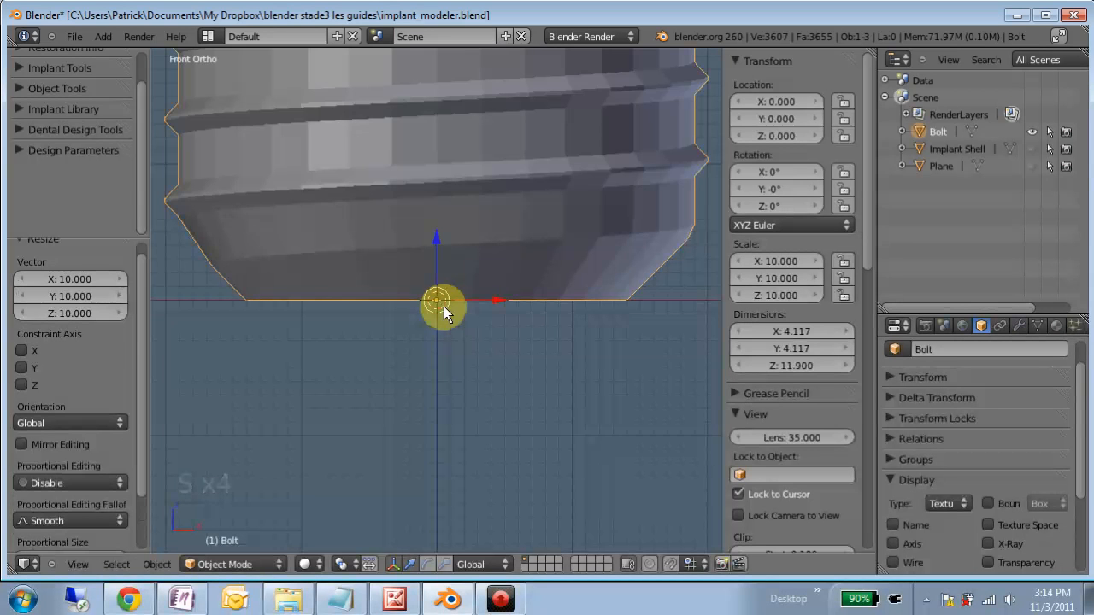
scroll(444, 306, "down", 8)
scroll(457, 273, "down", 5)
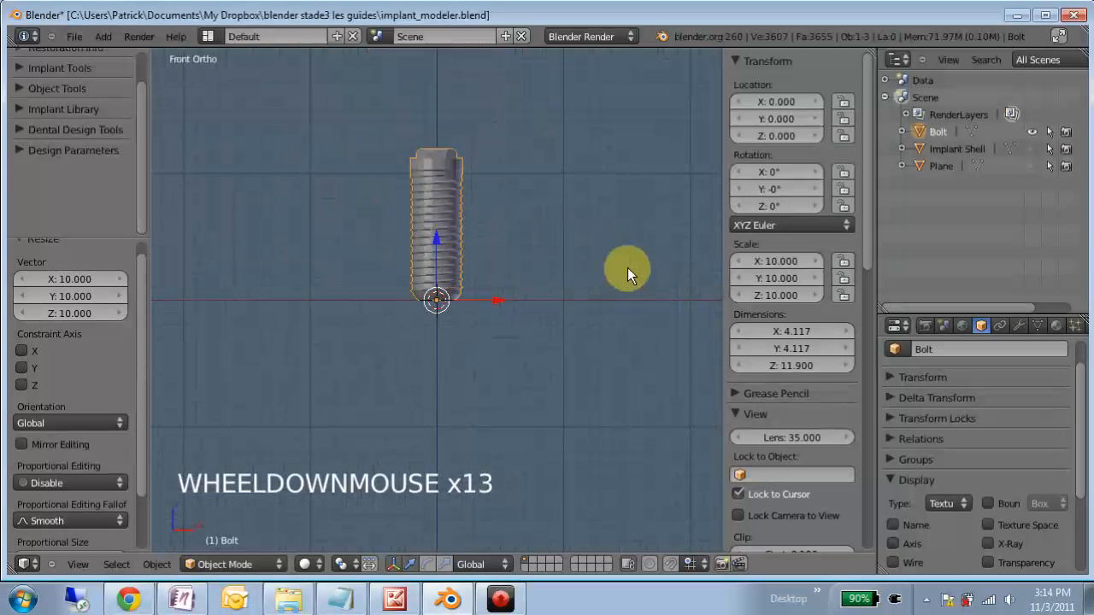
- Show the Implant Shell and compare its outline with the threaded bolt from the front
left_click(1033, 149)
scroll(361, 325, "up", 7)
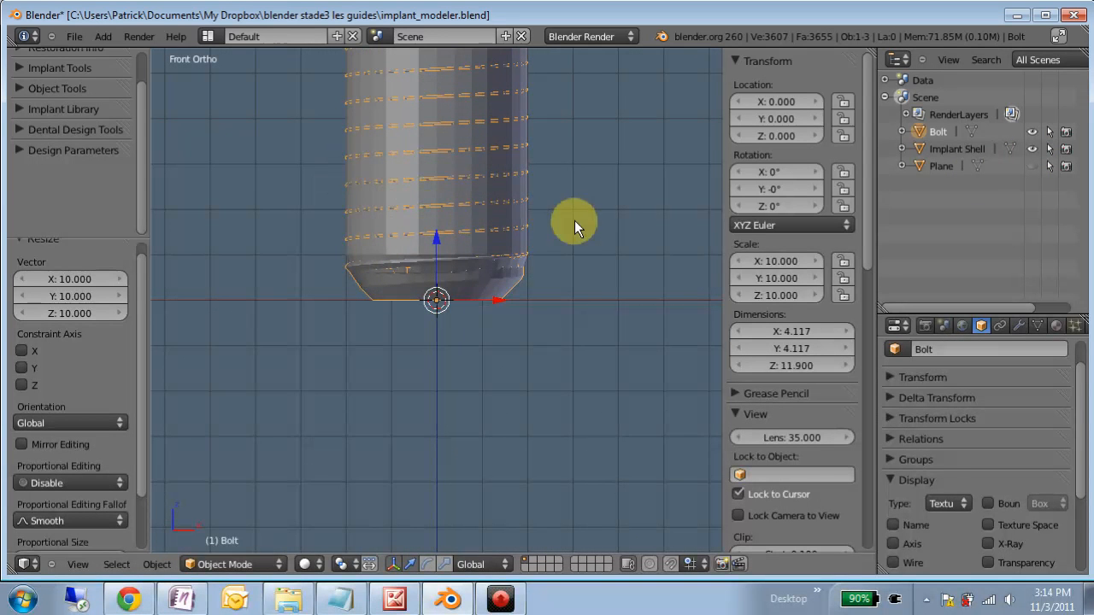
scroll(575, 219, "up", 12)
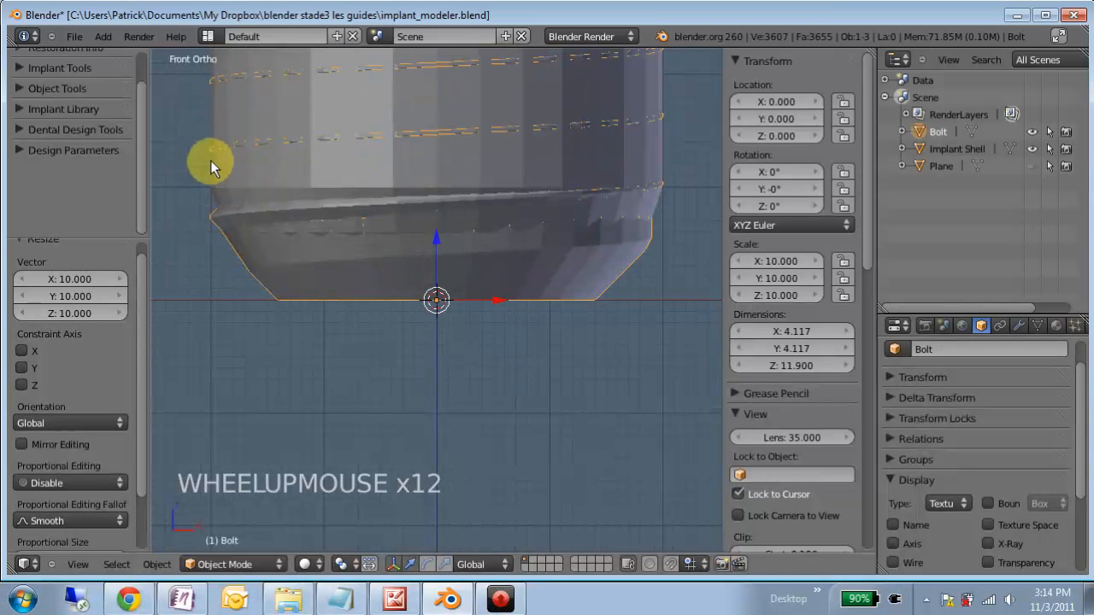
scroll(540, 213, "down", 9)
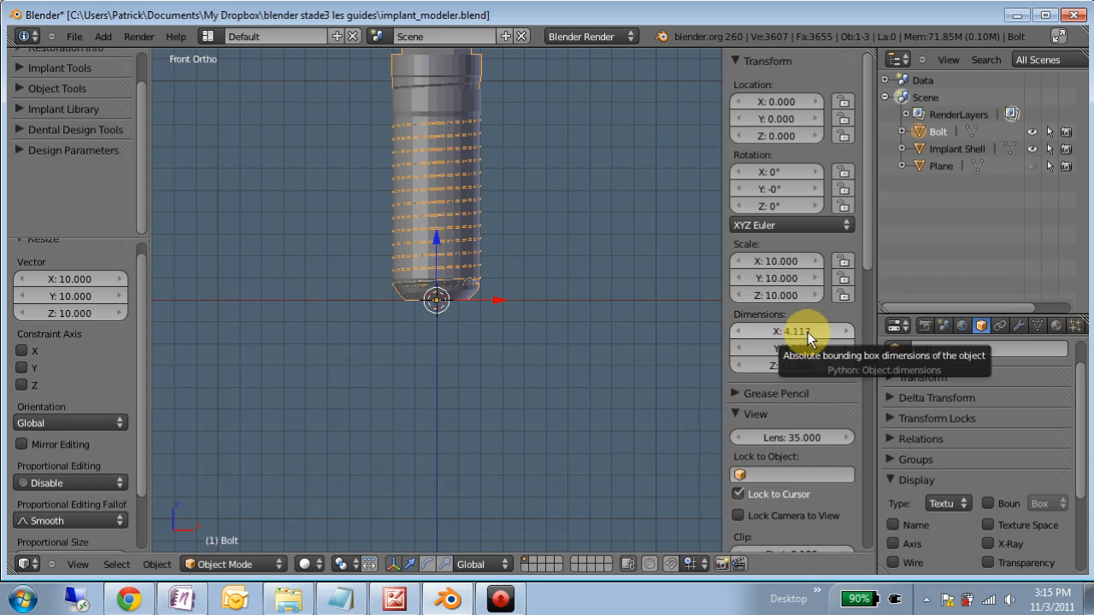
scroll(468, 252, "down", 12)
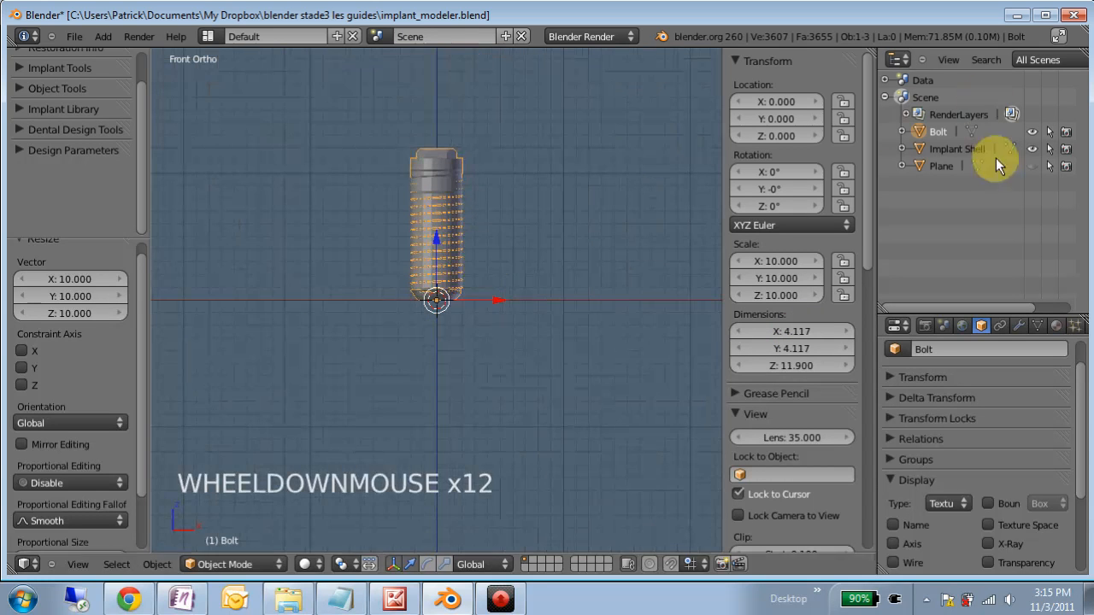
- Hide the Bolt and show the Plane, viewing it at an angle beneath the Implant Shell
left_click(1032, 131)
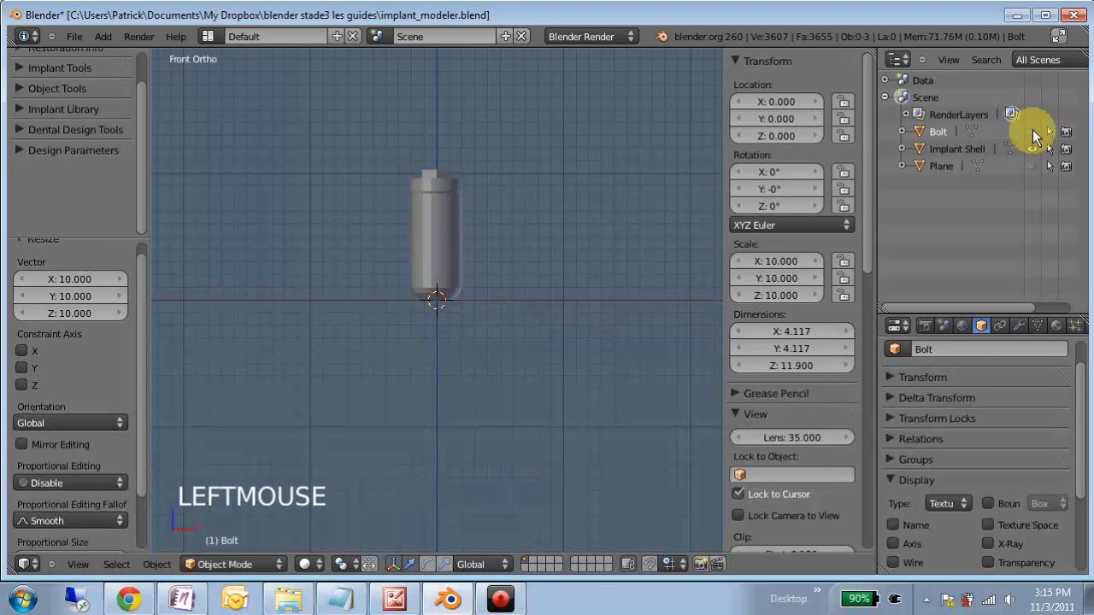
left_click(1031, 164)
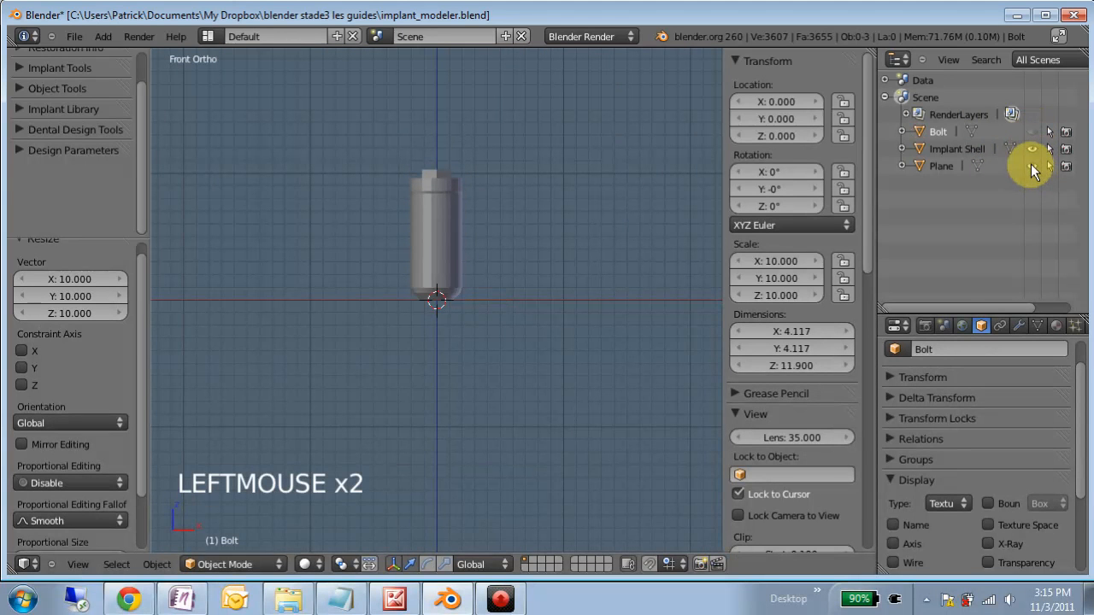
middle_click_drag(453, 291, 432, 273)
scroll(451, 297, "up", 6)
- Try a Z location of 8.63 on the hidden Bolt and set it back to 0
left_click(782, 137)
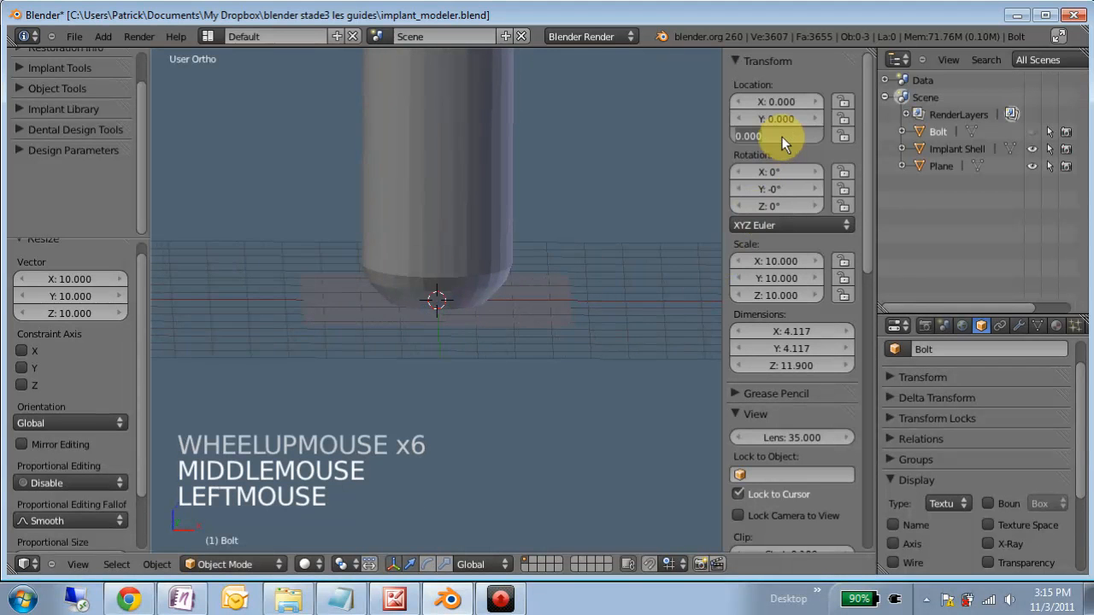
type("8.63")
key("Return")
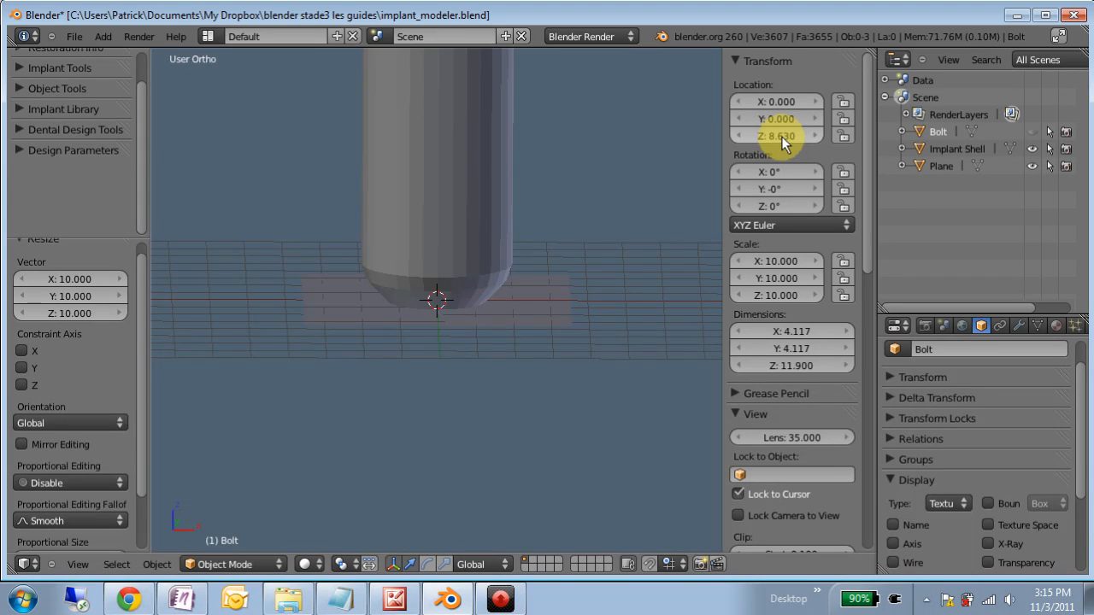
scroll(455, 243, "down", 4)
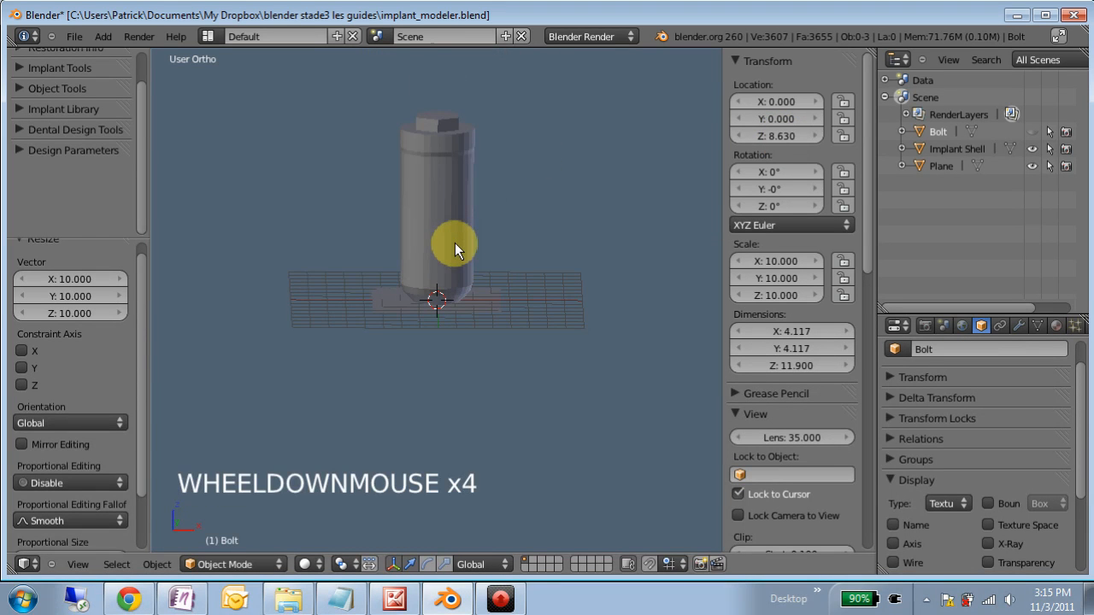
left_click(785, 133)
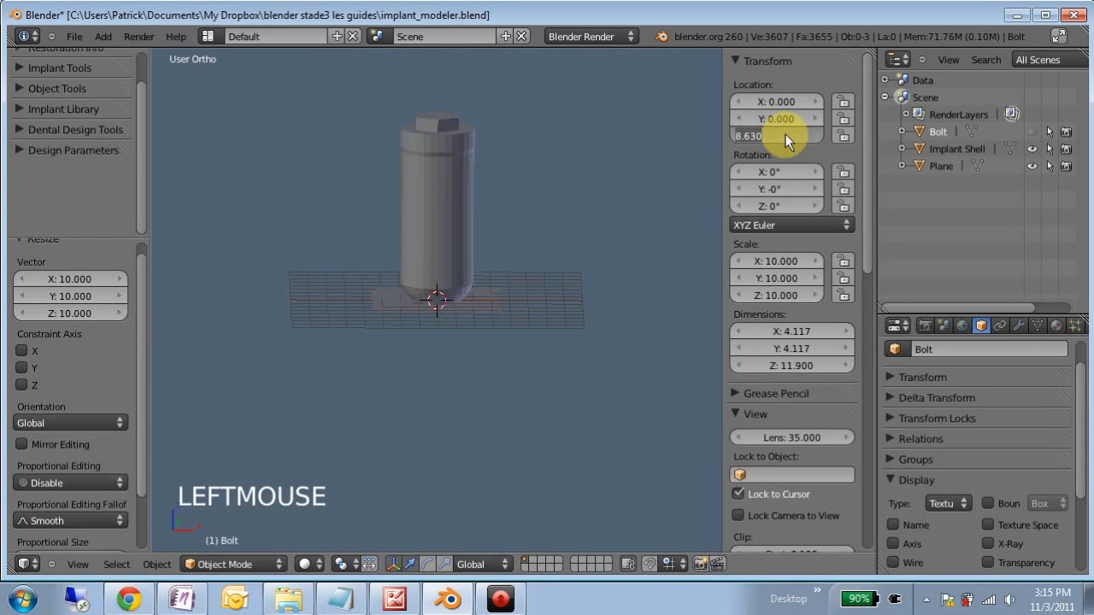
type("0")
key("Return")
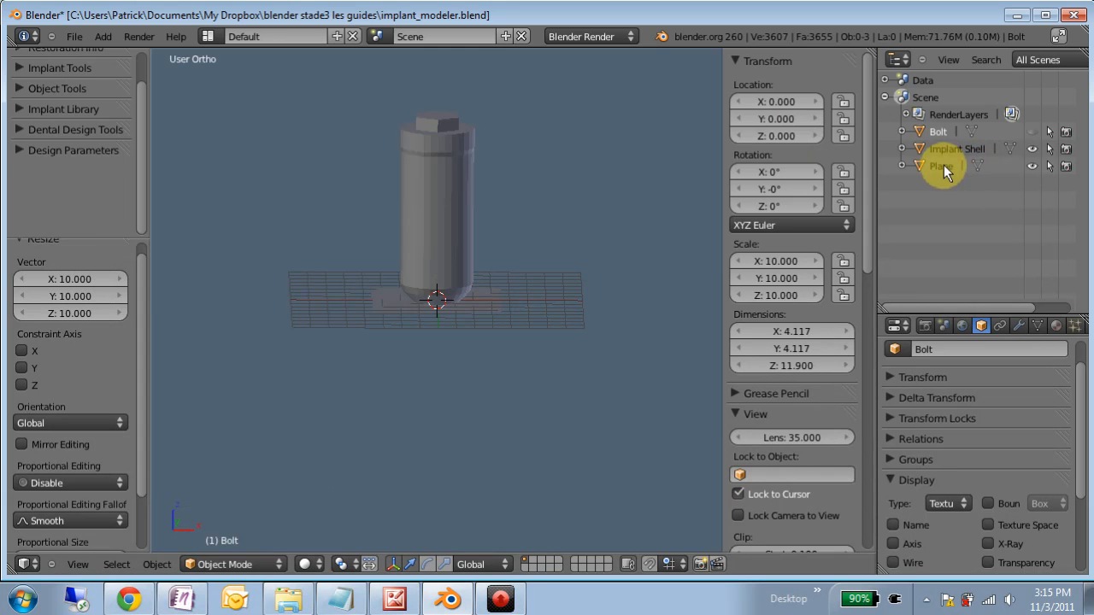
- Set the Plane's Z location to 8.63 and inspect its position against the Implant Shell's collar
left_click(943, 165)
left_click(798, 135)
left_click(795, 134)
type("8.63")
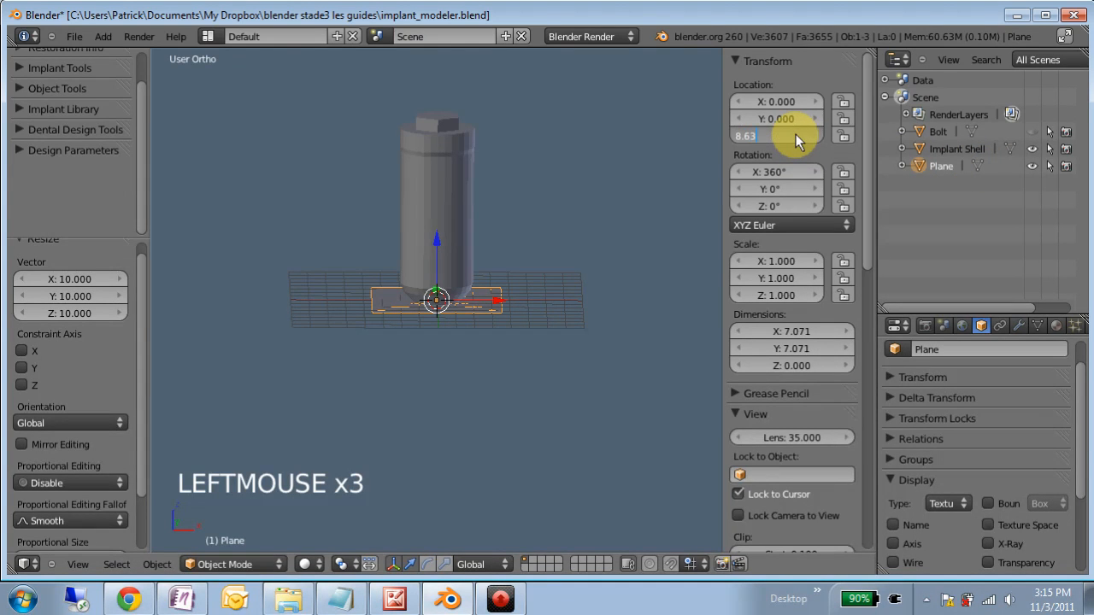
key("Return")
scroll(488, 176, "up", 3)
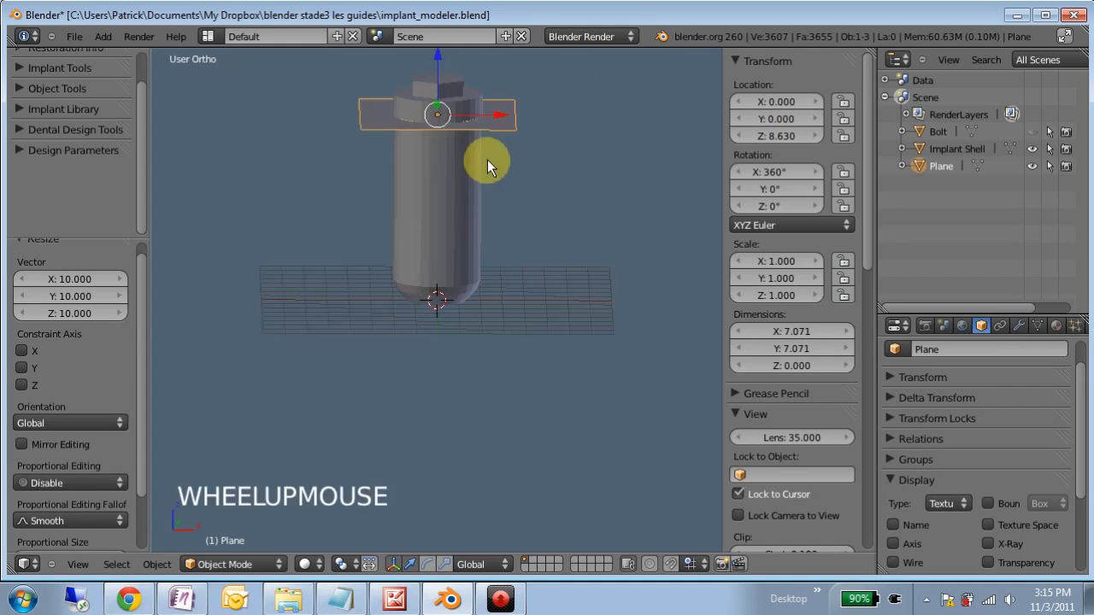
left_click(431, 109)
scroll(465, 184, "up", 3)
middle_click_drag(419, 169, 404, 155)
middle_click_drag(494, 178, 465, 199)
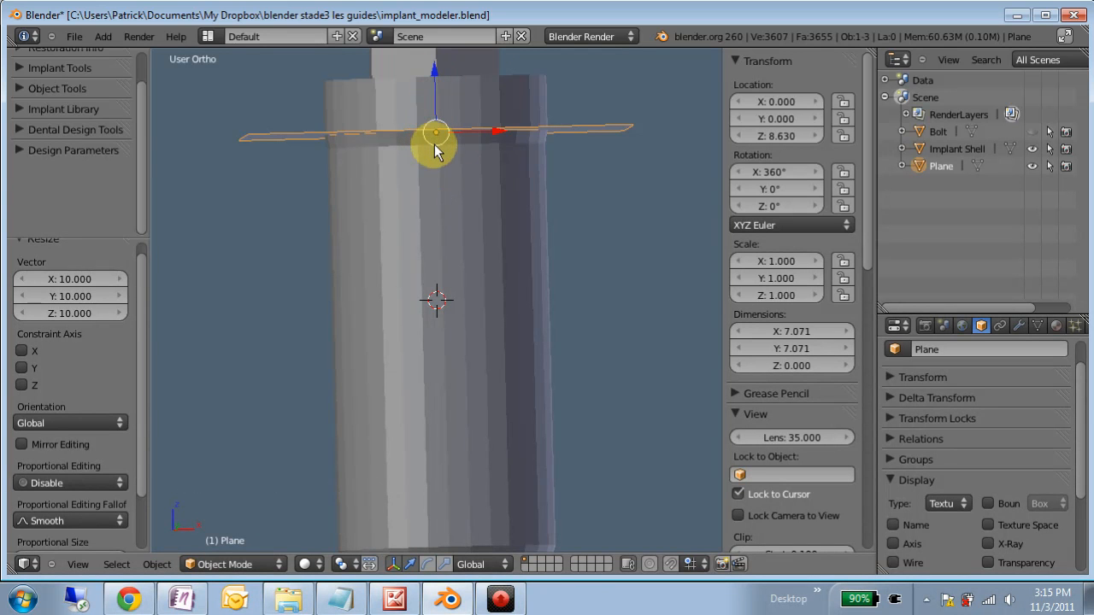
- Try lowering the Plane by 0.268 along Z and restore its Z location to 8.63
left_click_drag(435, 66, 443, 83)
double_click(761, 136)
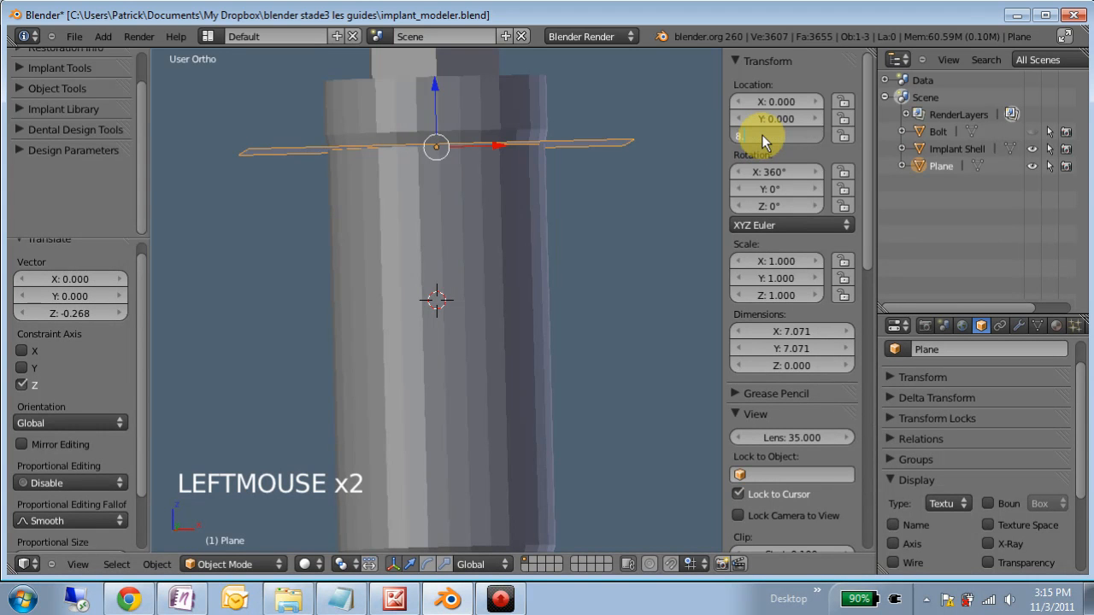
type("8.630")
key("Return")
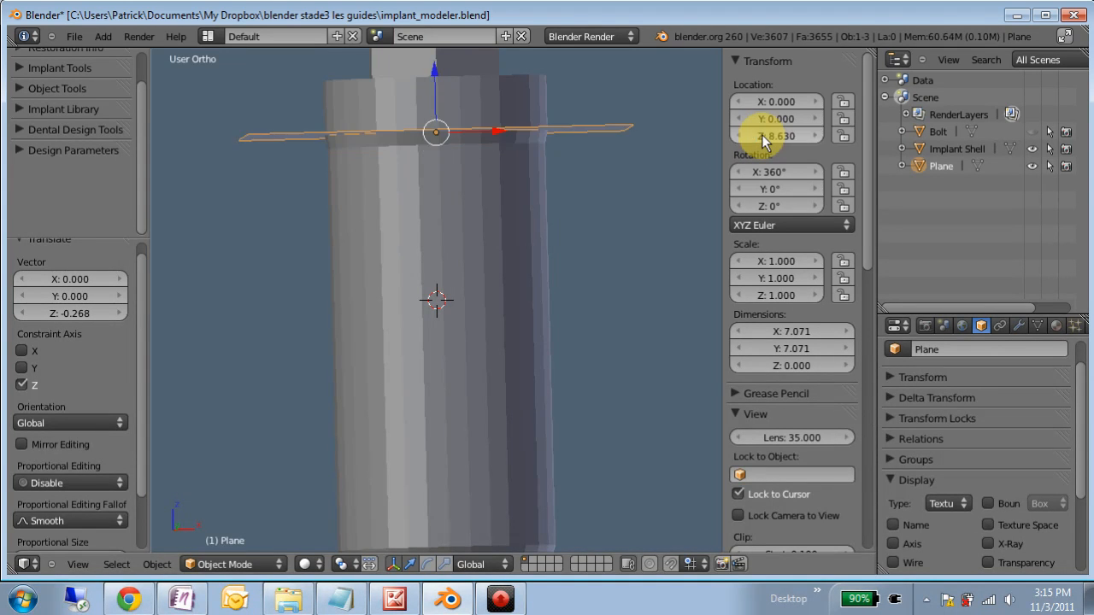
- Hide the Implant Shell and show the Bolt together with the Plane
scroll(526, 246, "down", 3)
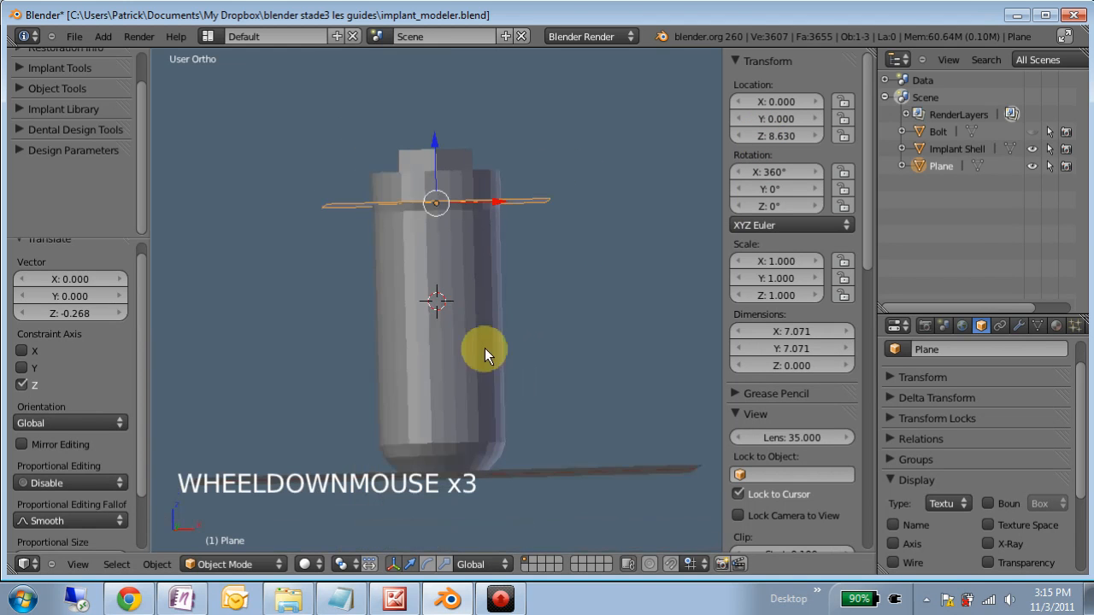
left_click(1032, 148)
left_click(1032, 131)
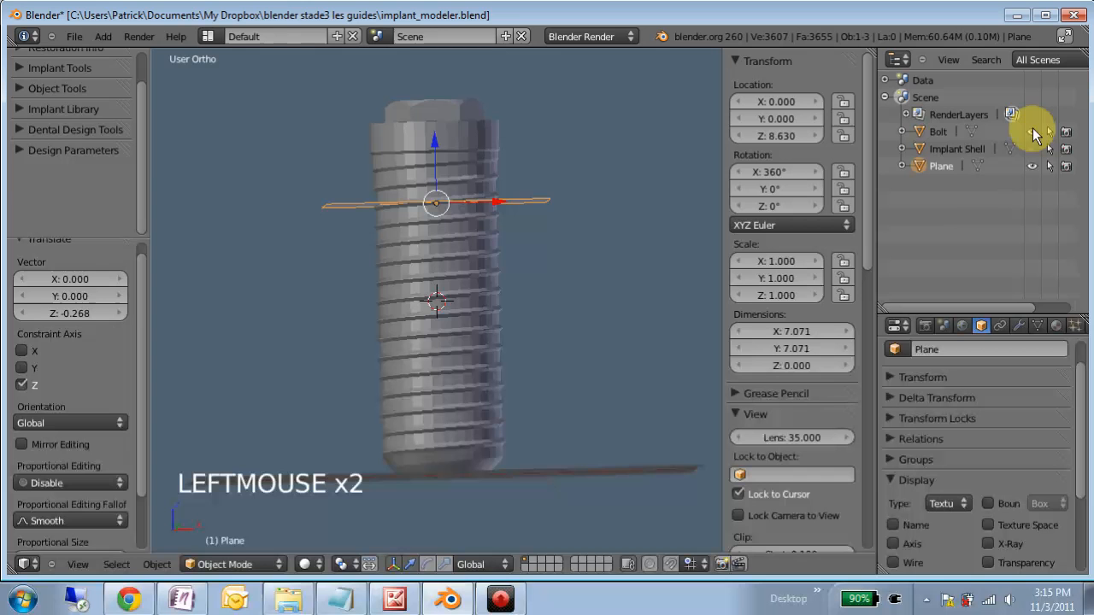
- Cut off the bolt above the Plane with a Boolean modifier set to Difference, using Plane as the object
right_click(464, 325)
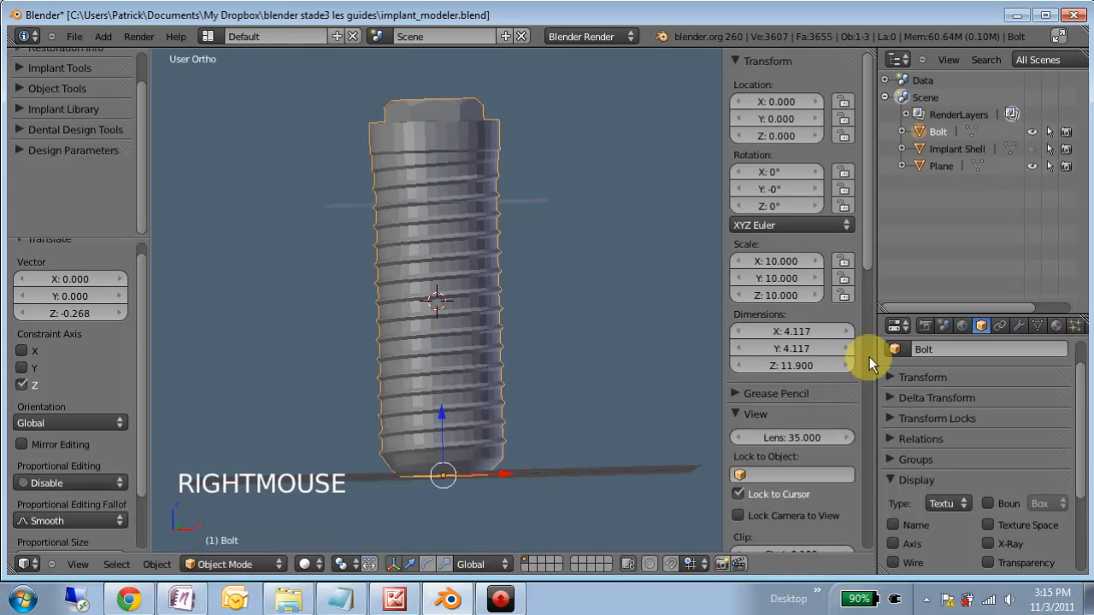
left_click(1018, 327)
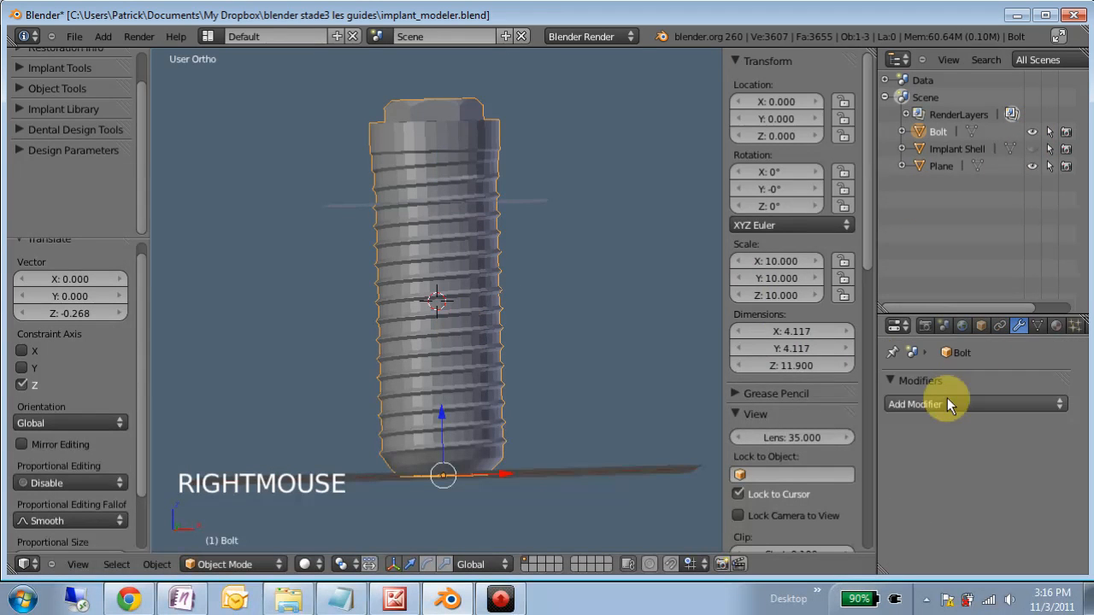
left_click(947, 403)
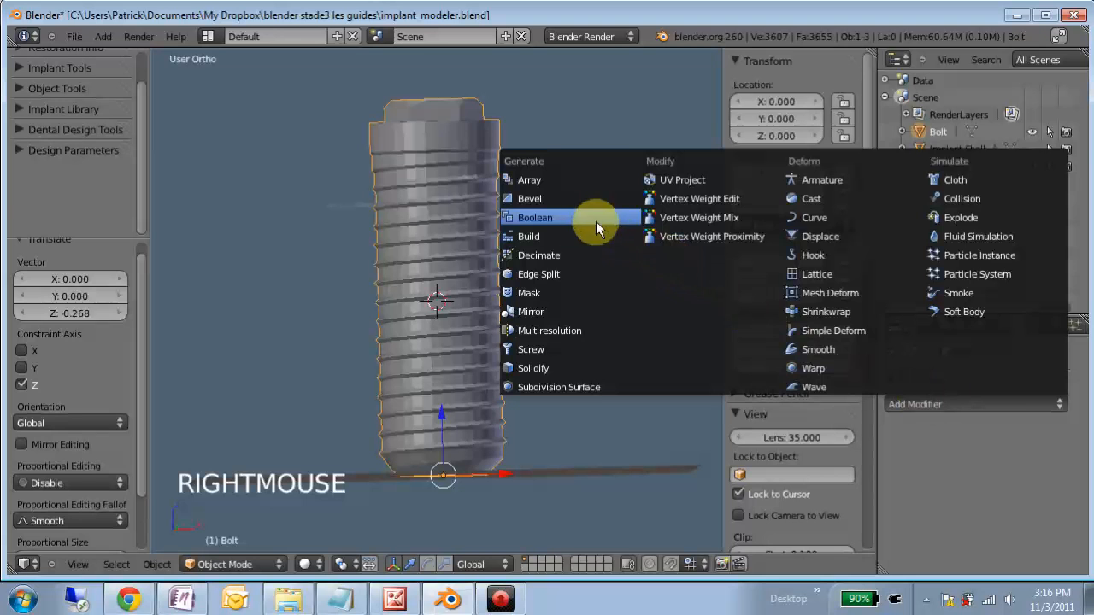
left_click(567, 217)
left_click(917, 503)
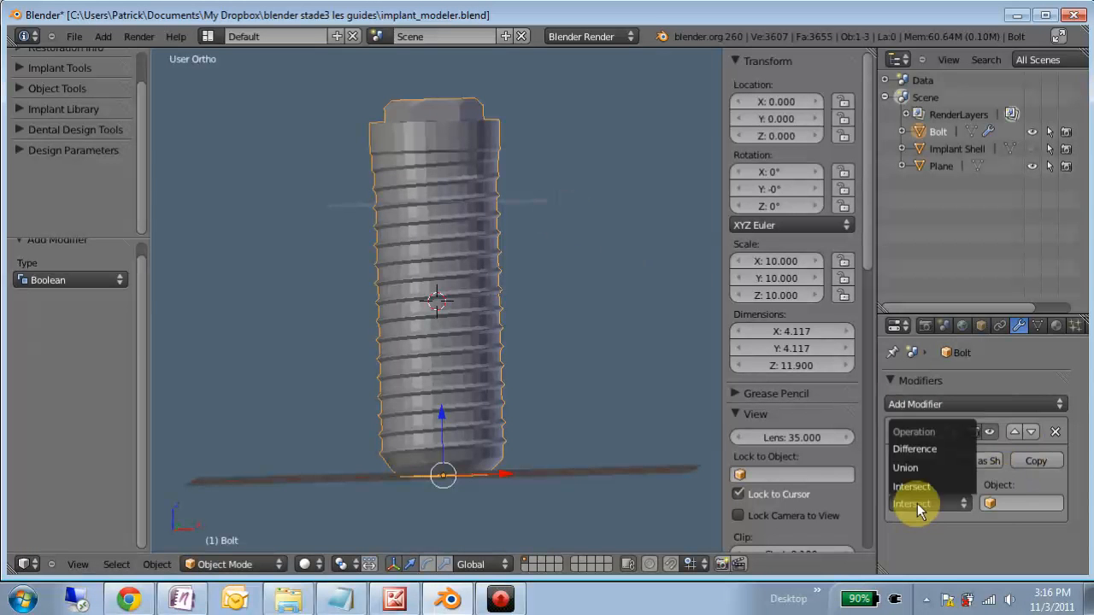
left_click(918, 446)
left_click(1001, 502)
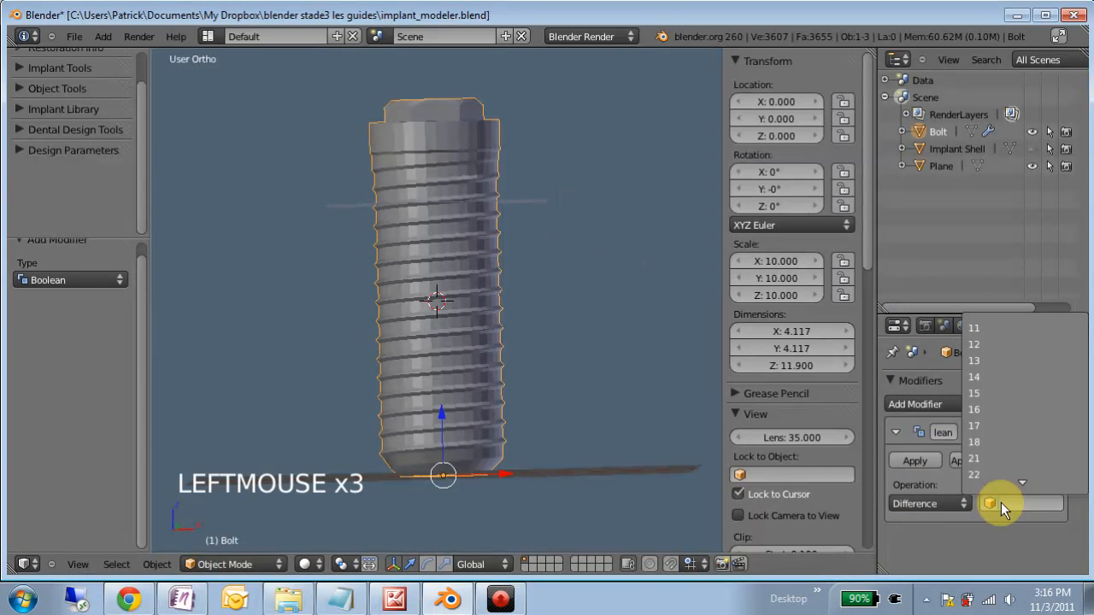
type("pla")
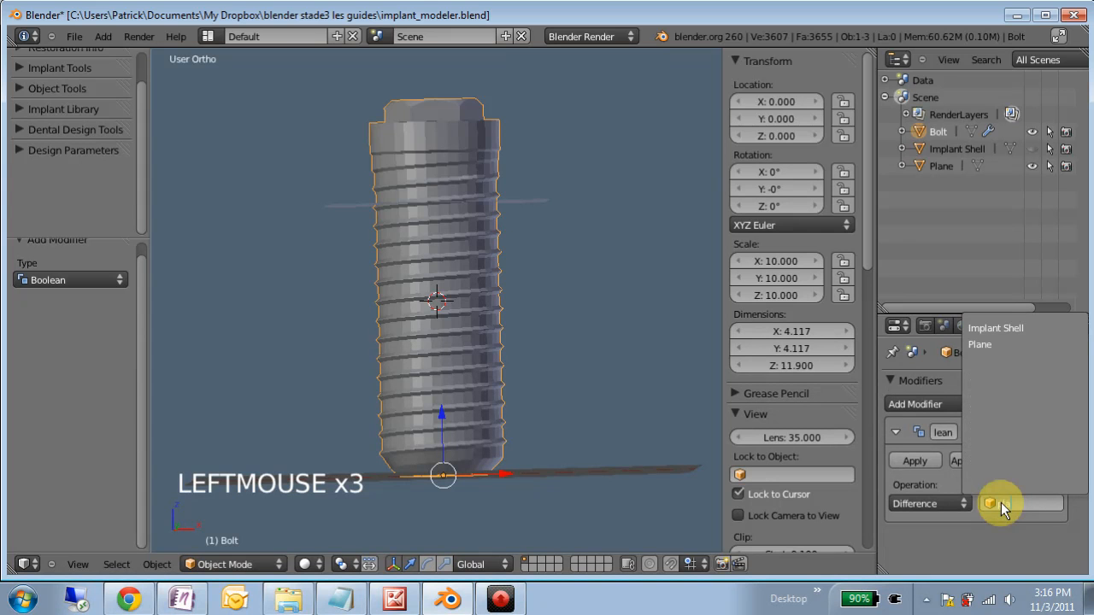
left_click(980, 345)
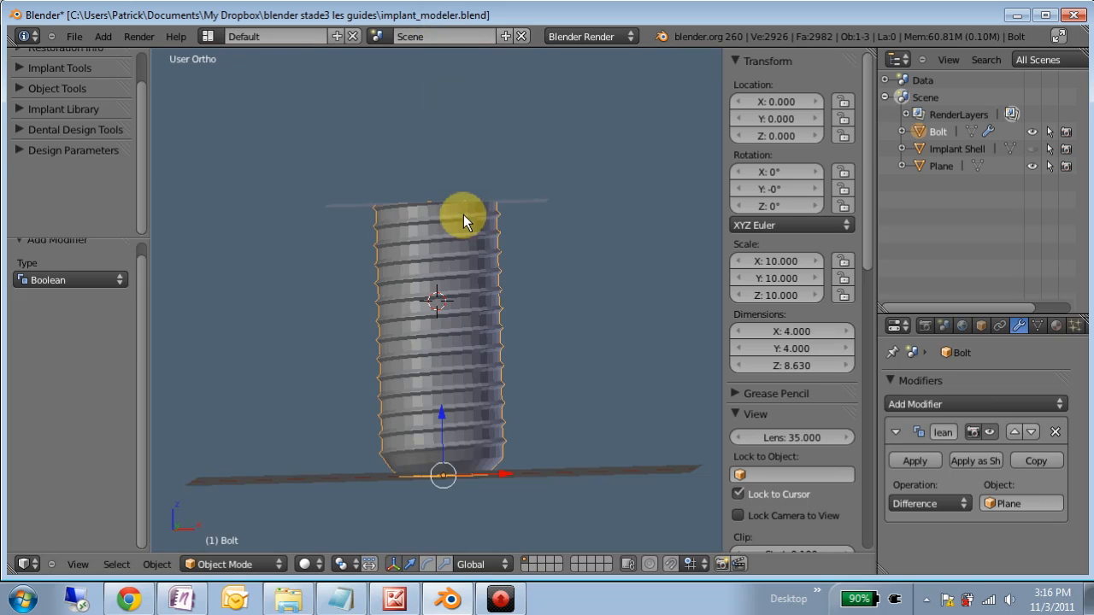
- Show the bolt in wireframe and clip the view to a thin band around its cut upper end
key("KP_7")
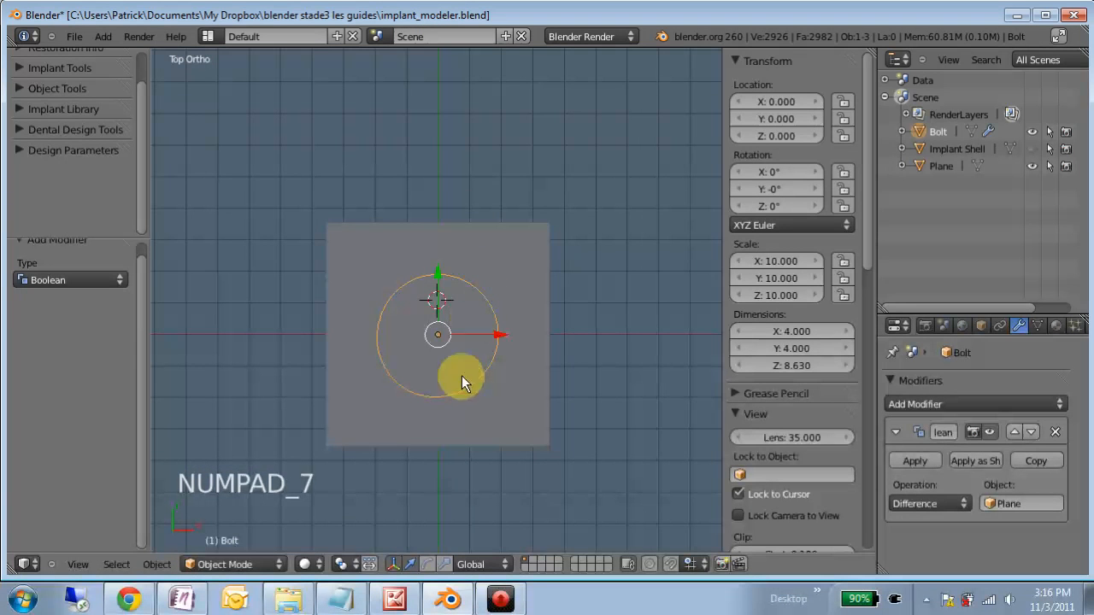
key("z")
scroll(466, 444, "up", 6)
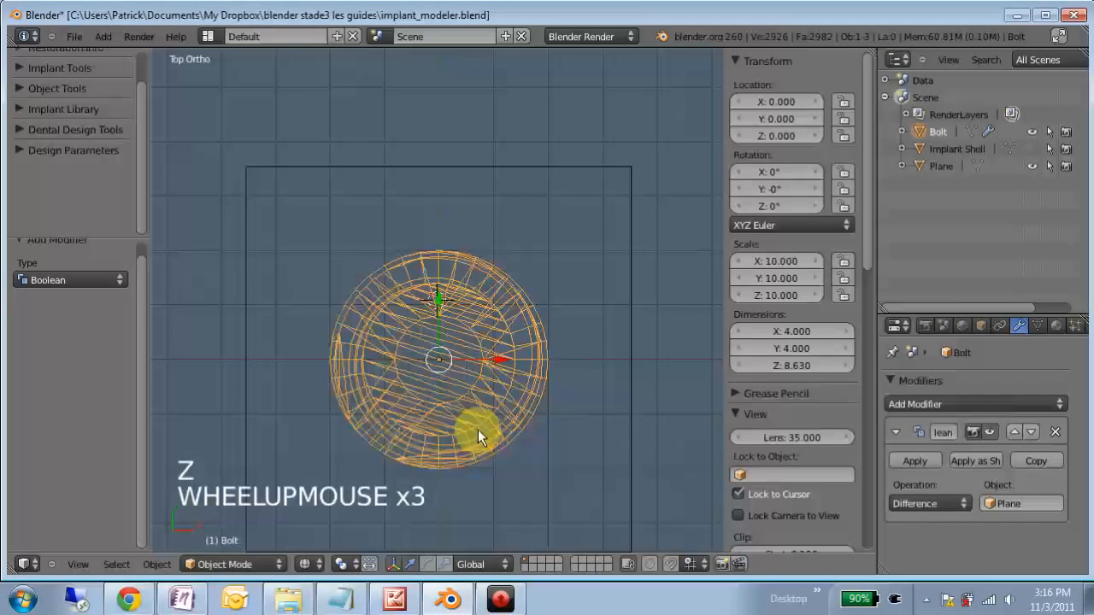
middle_click_drag(433, 422, 437, 203)
scroll(433, 413, "down", 3)
scroll(435, 449, "down", 4)
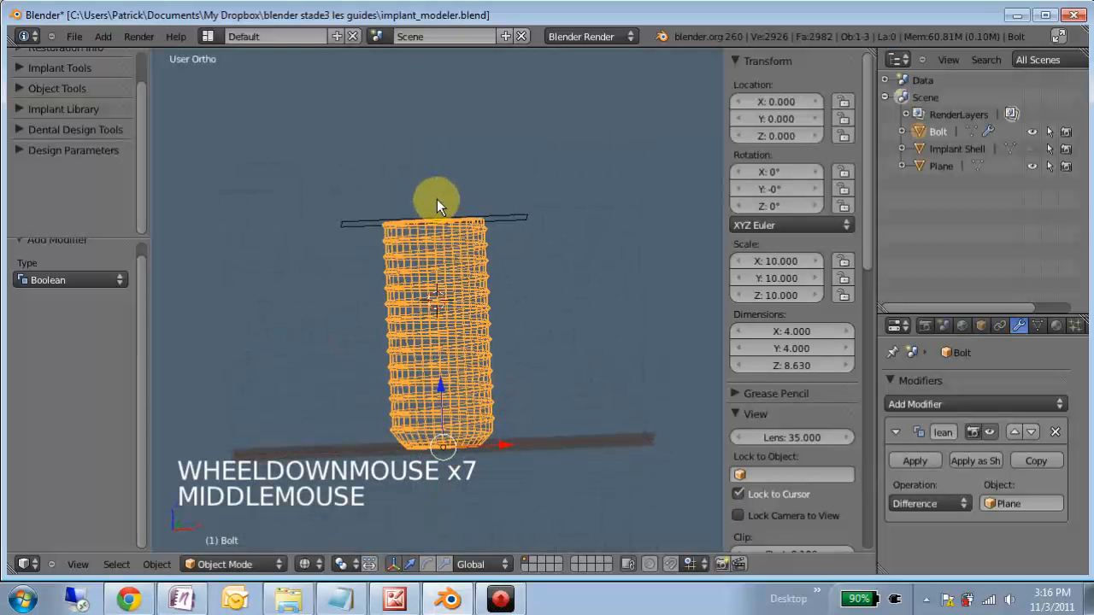
key("alt+b")
left_click_drag(258, 198, 627, 233)
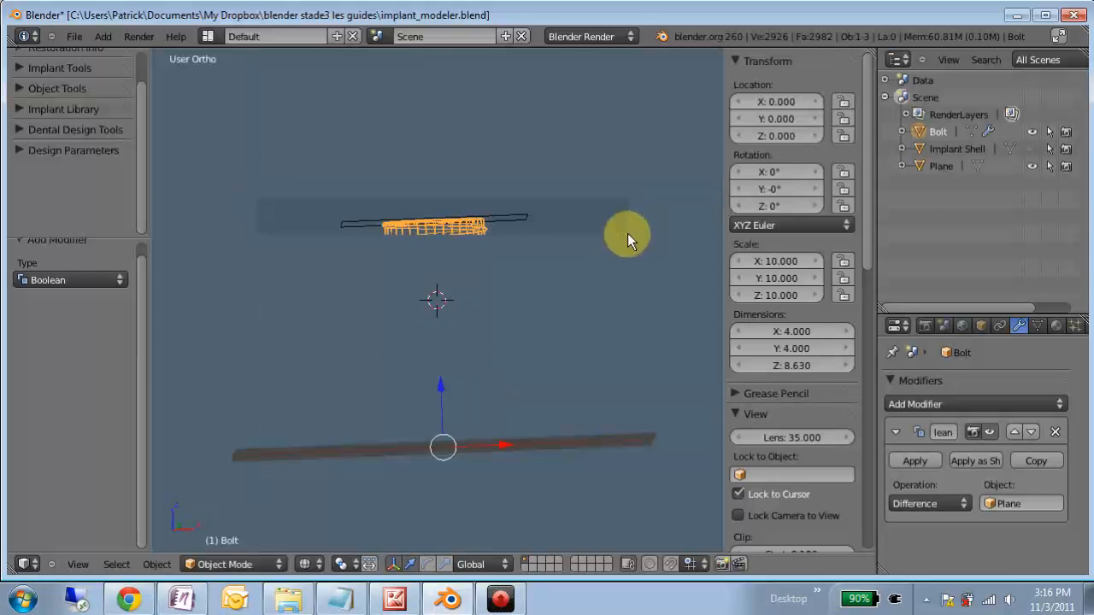
- Examine the bolt's cut rim and its connecting faces in wireframe from directly above
key("KP_7")
scroll(576, 349, "up", 3)
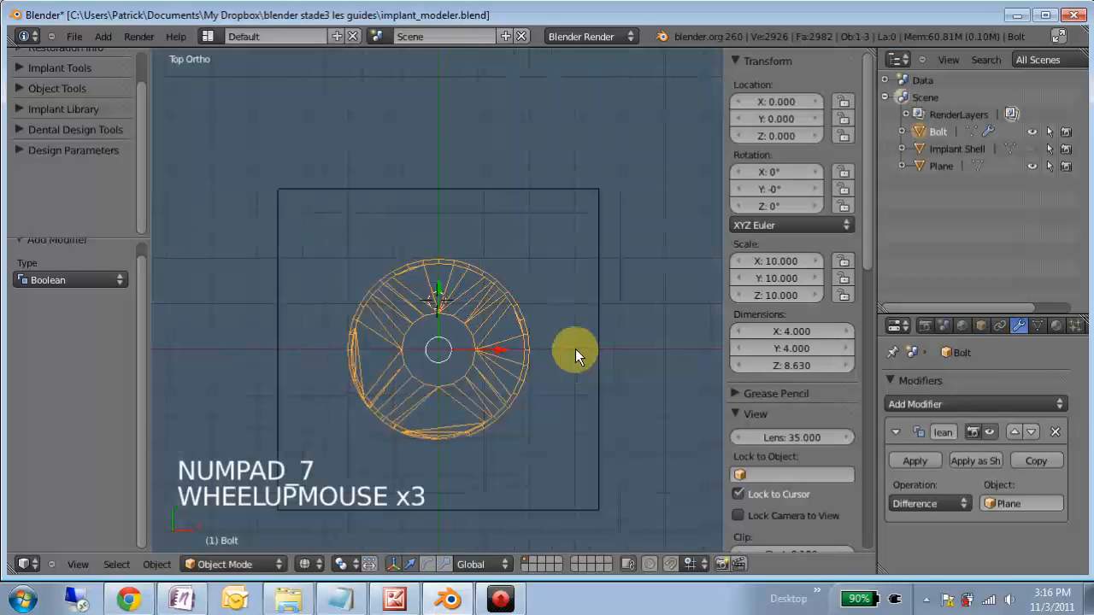
scroll(556, 359, "up", 4)
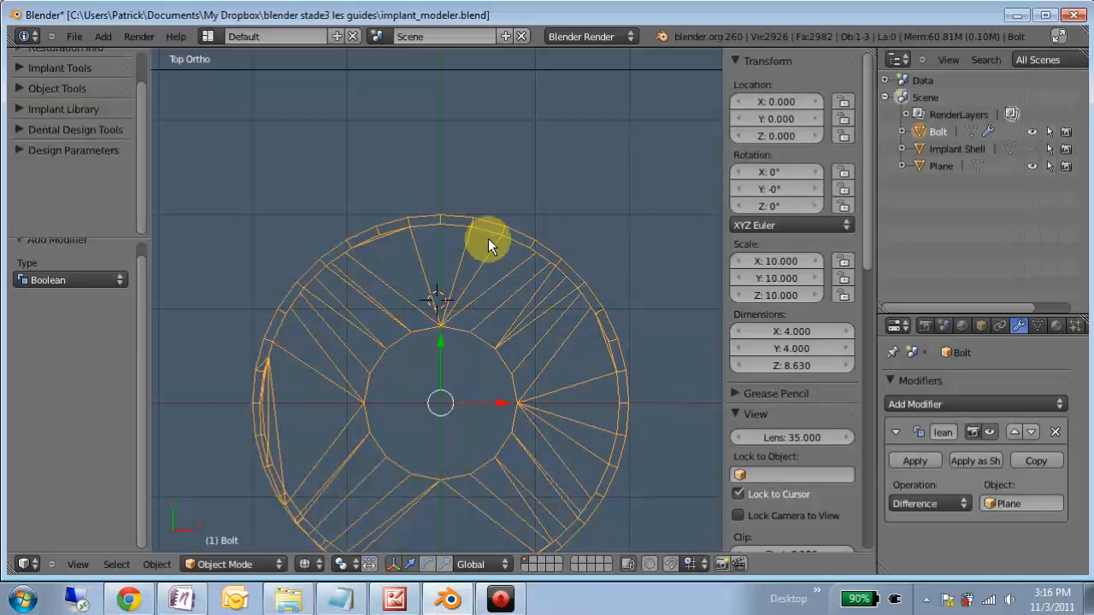
scroll(489, 454, "down", 1)
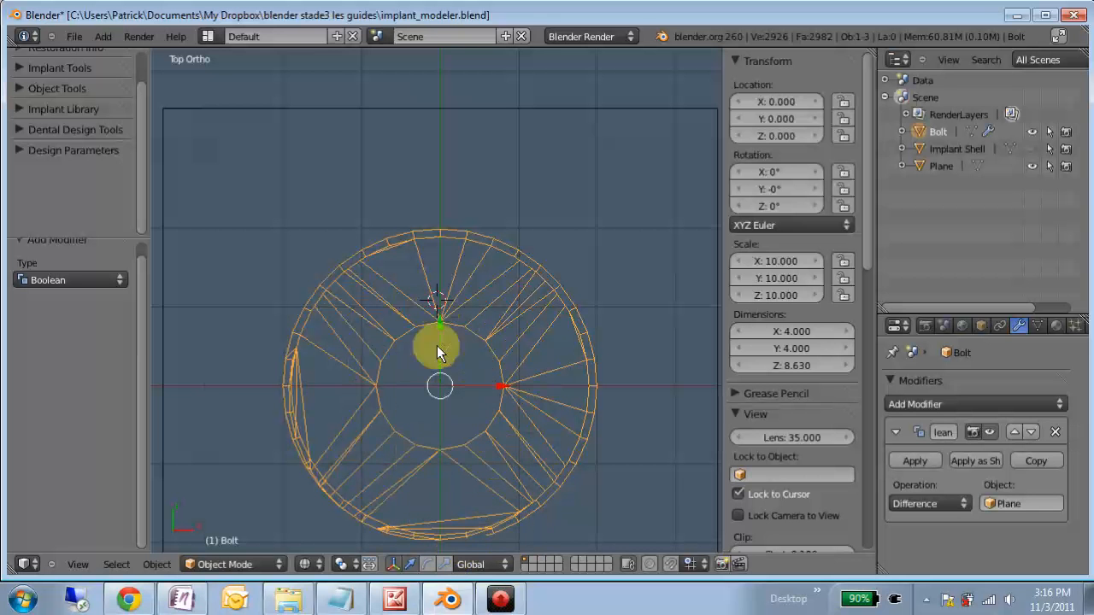
left_click(330, 402)
scroll(379, 198, "up", 4)
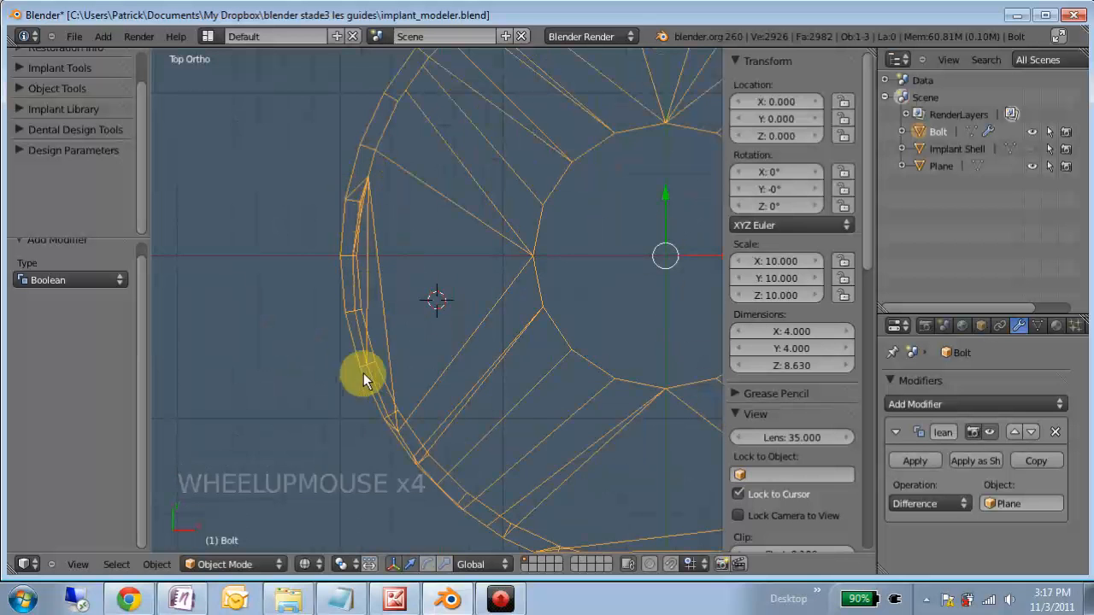
- Open the Plane's mesh for editing in top view and reset the 3D cursor to the world origin
left_click(943, 164)
scroll(602, 337, "down", 3)
scroll(611, 340, "down", 1)
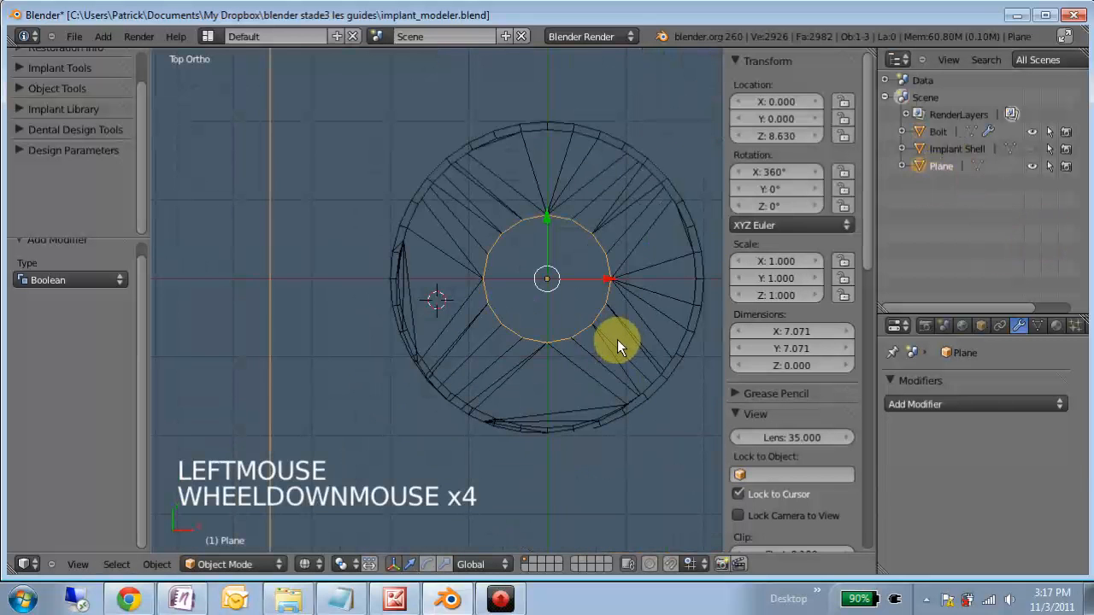
key("Tab")
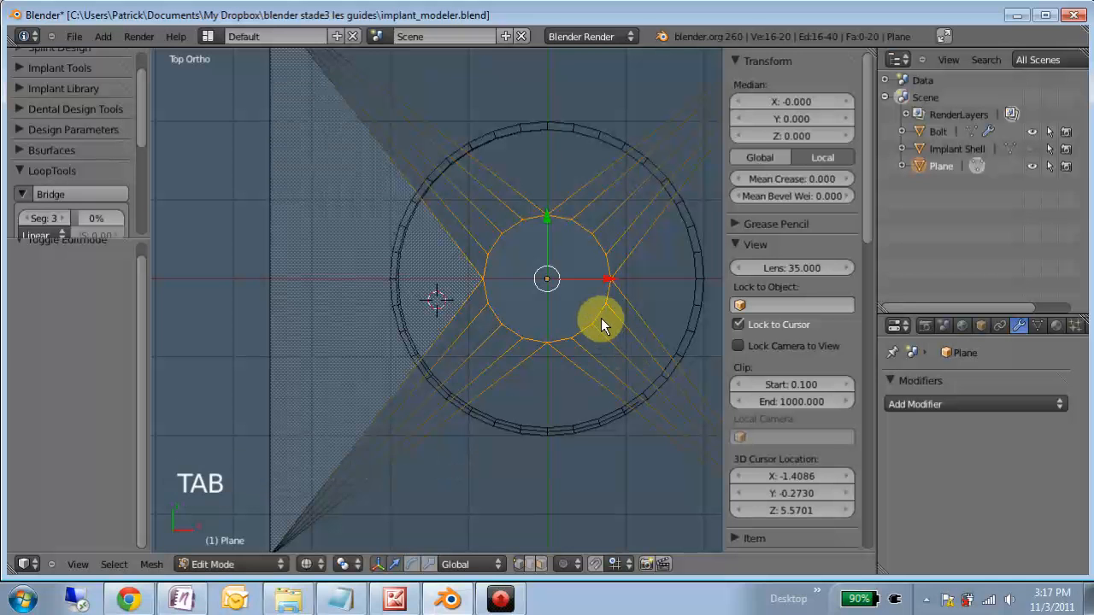
key("KP_7")
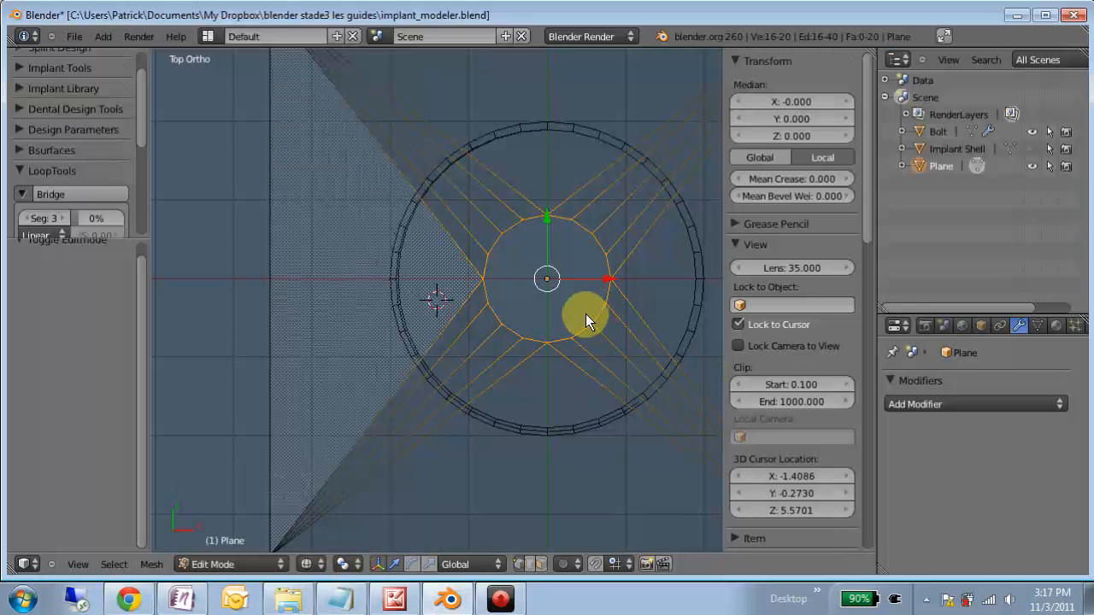
key("shift+c")
scroll(489, 343, "up", 6)
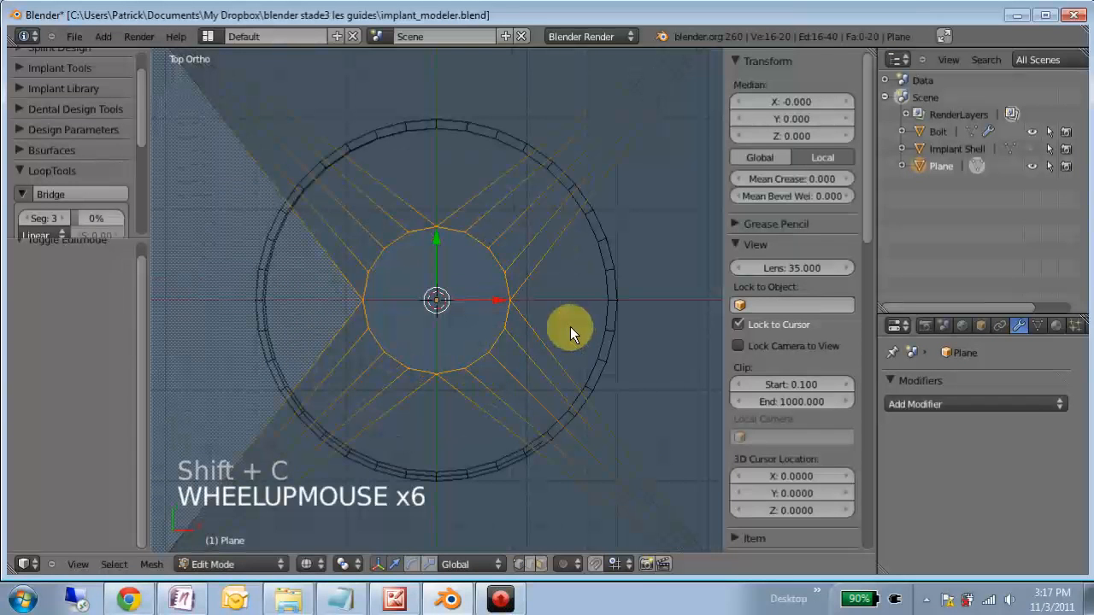
- Scale the vertices around the Plane's central hole by 2.04 and return to Object Mode
key("s")
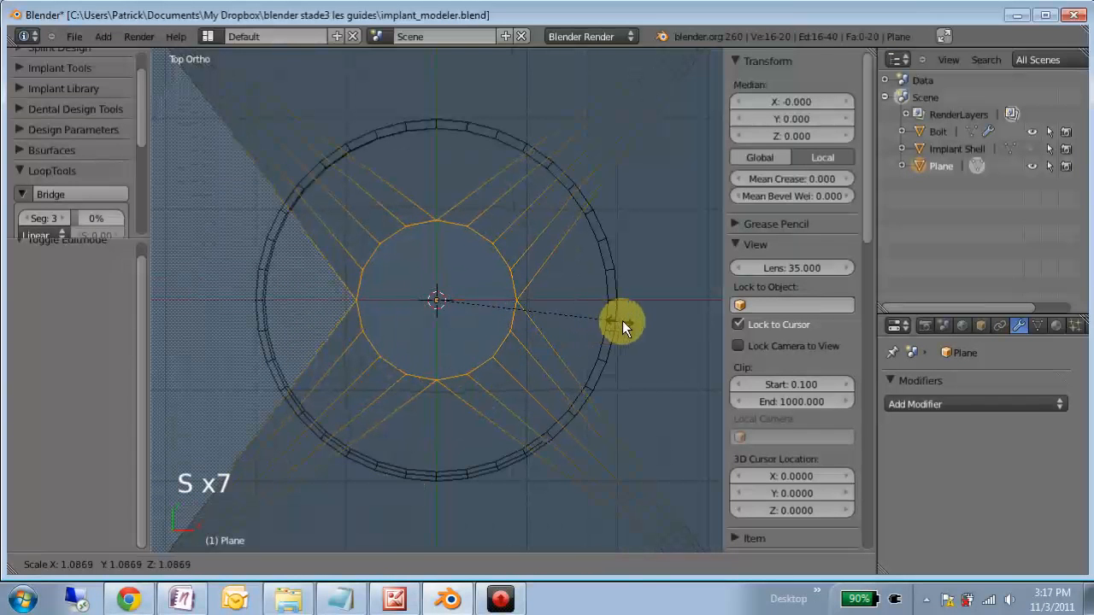
left_click(775, 369)
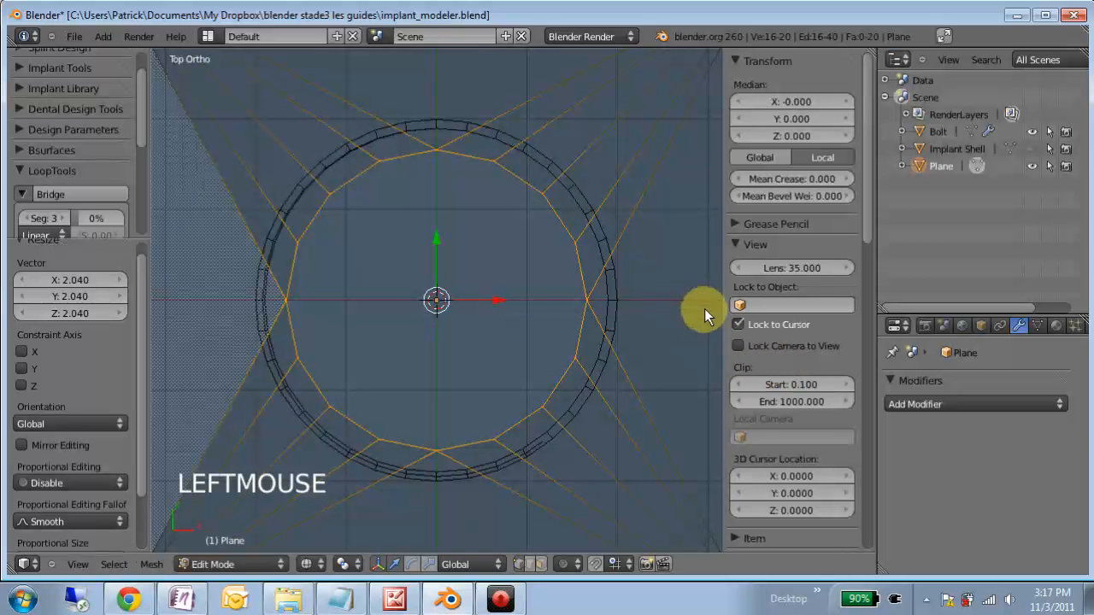
key("r")
right_click(703, 309)
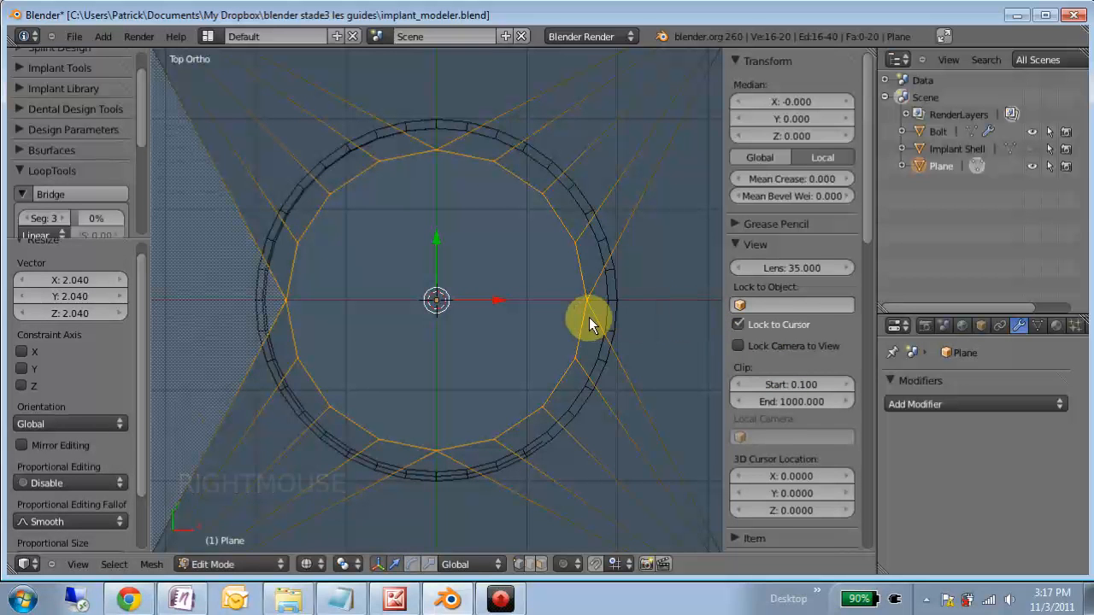
key("Tab")
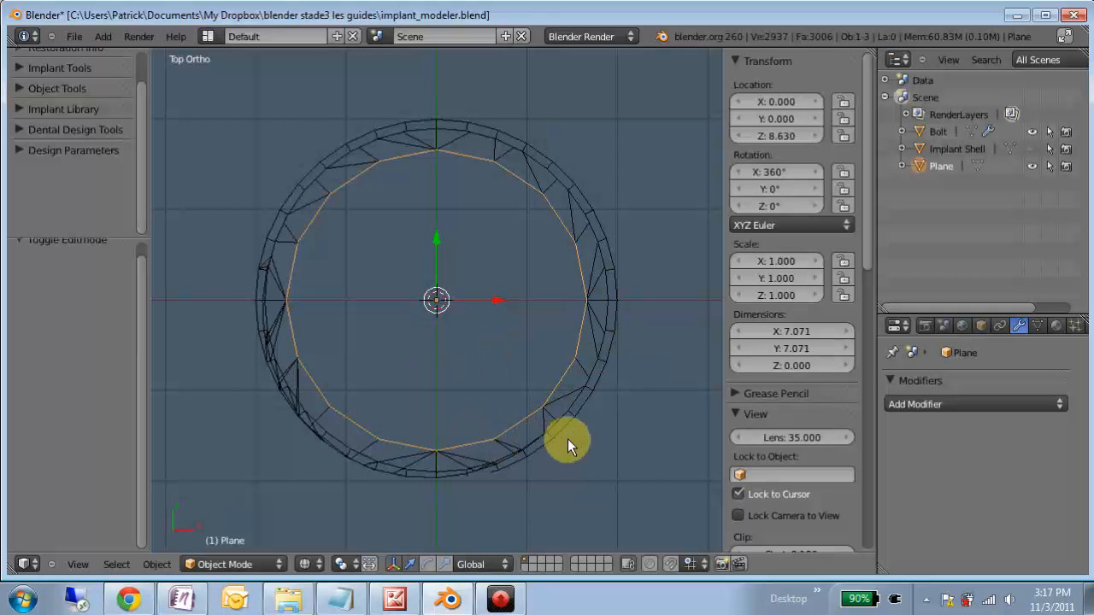
- Select the Bolt, switch to solid shading and hide the Plane to inspect the width of the bolt's rim
scroll(563, 445, "up", 1)
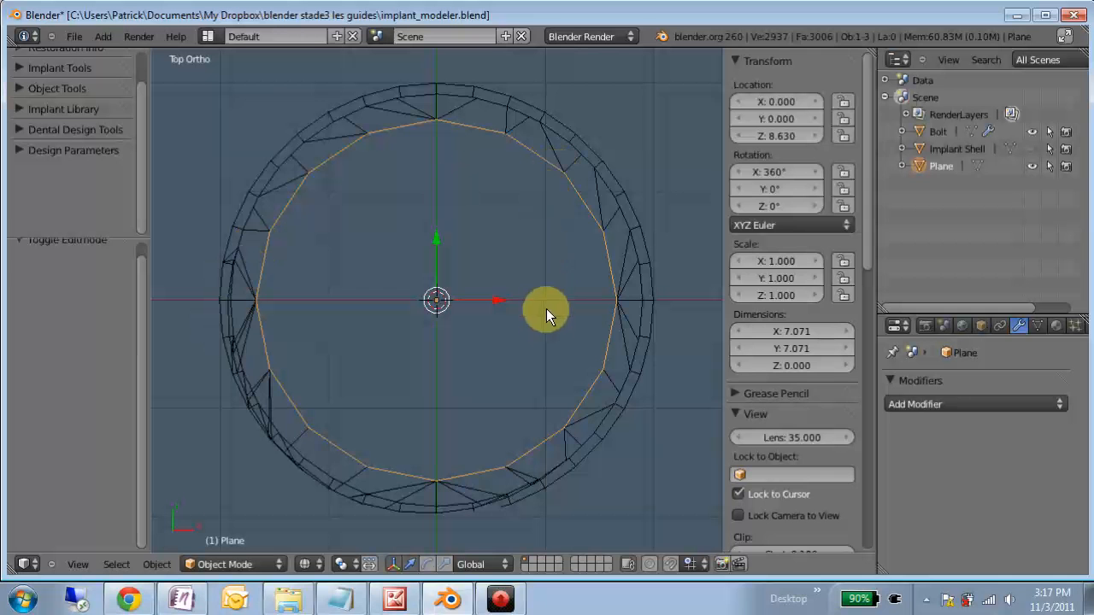
right_click(603, 429)
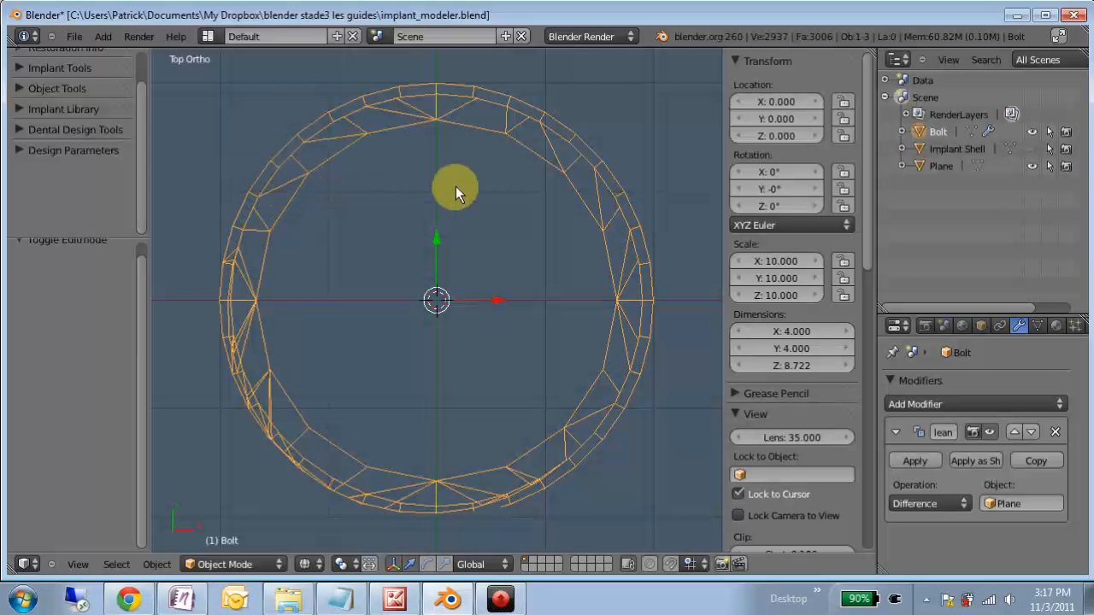
key("z")
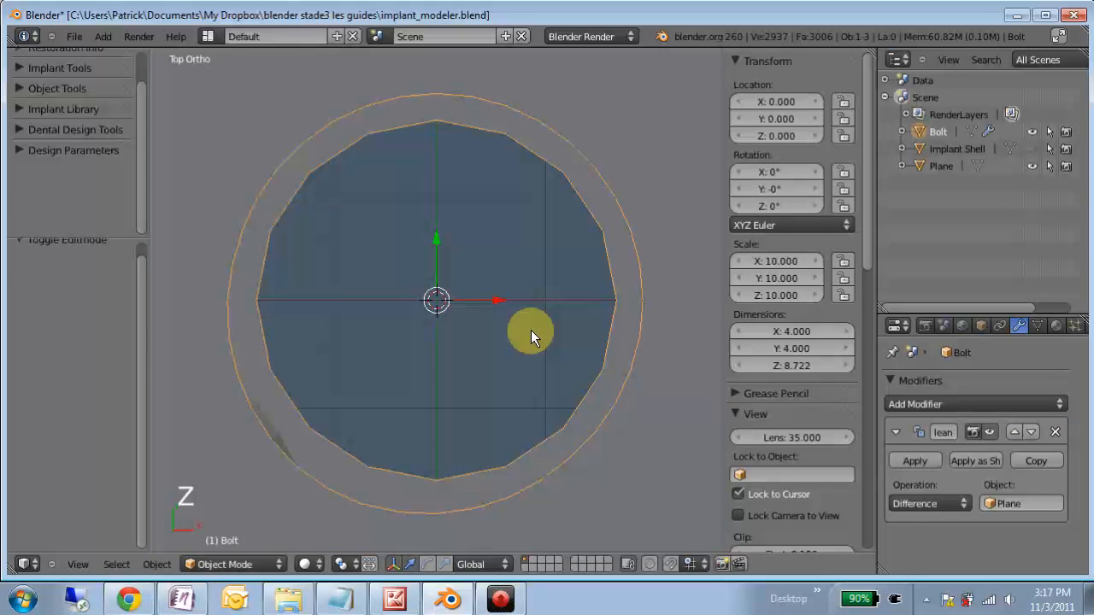
left_click(1033, 165)
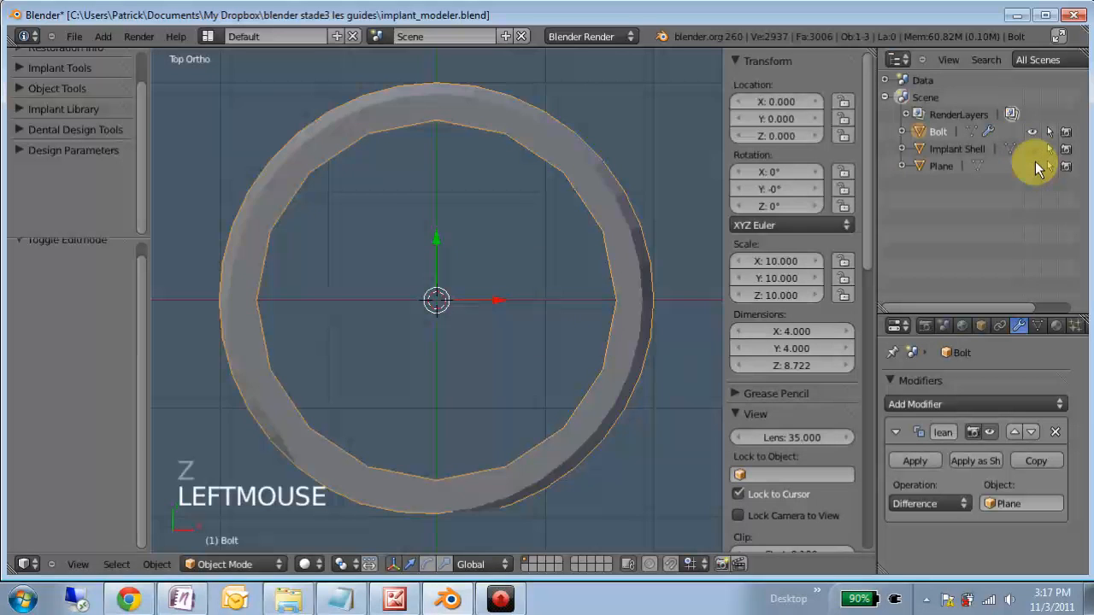
middle_click_drag(422, 421, 439, 390)
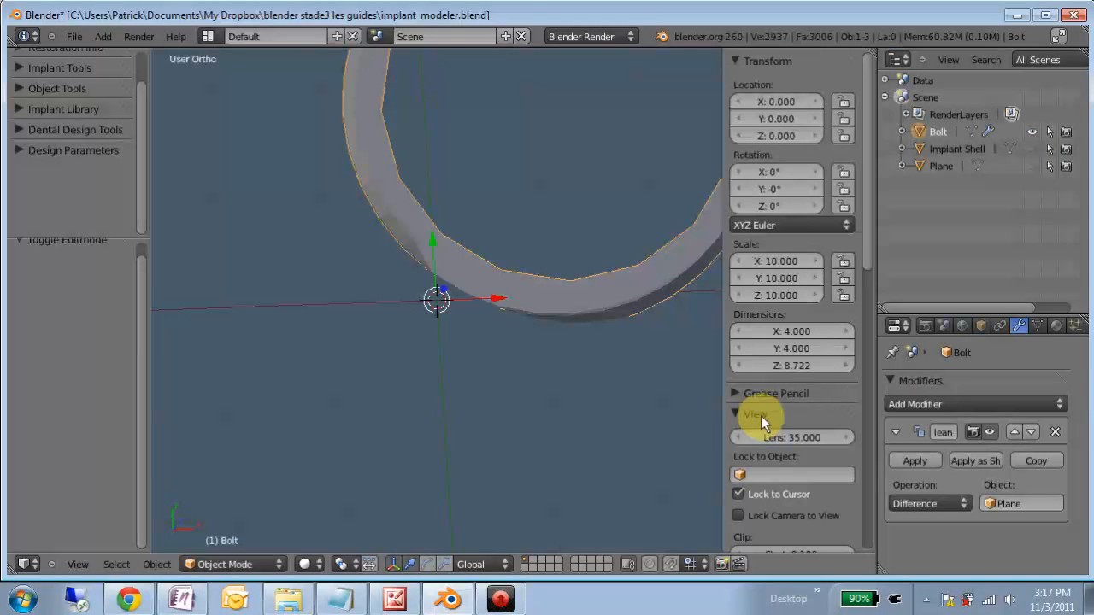
- Reshape the Plane's central hole with LoopTools Circle, using a fixed radius of 1.00
left_click(944, 166)
scroll(547, 282, "down", 2)
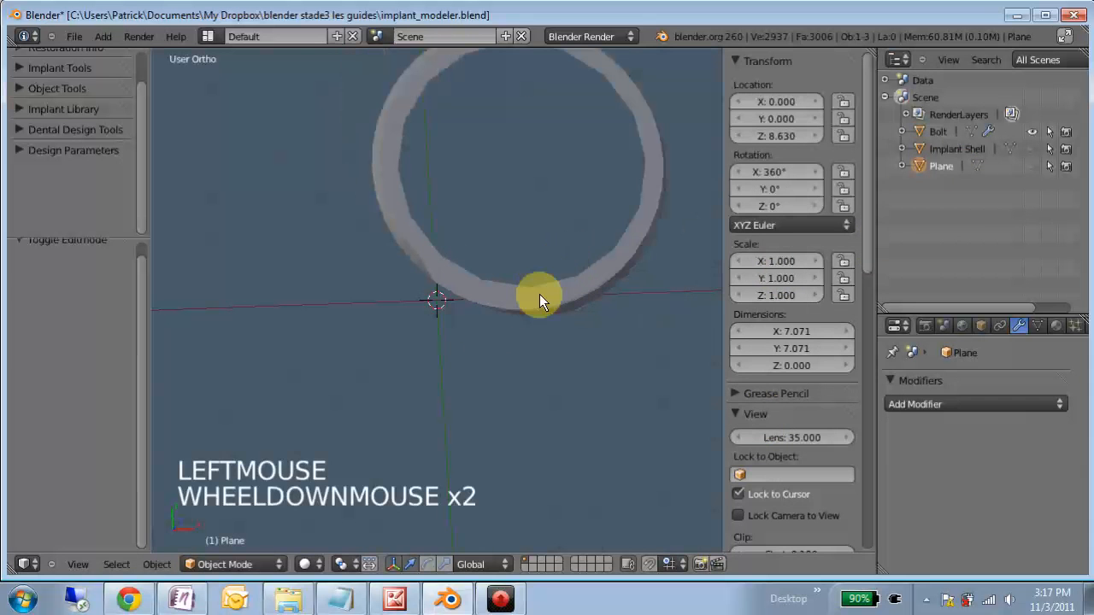
left_click(948, 166)
key("Tab")
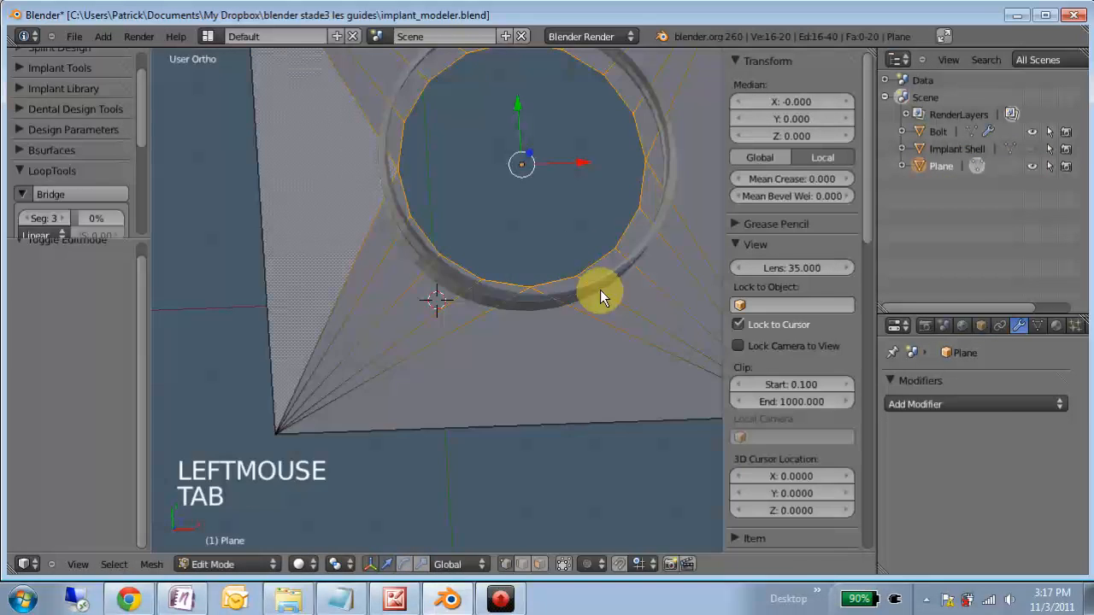
key("KP_7")
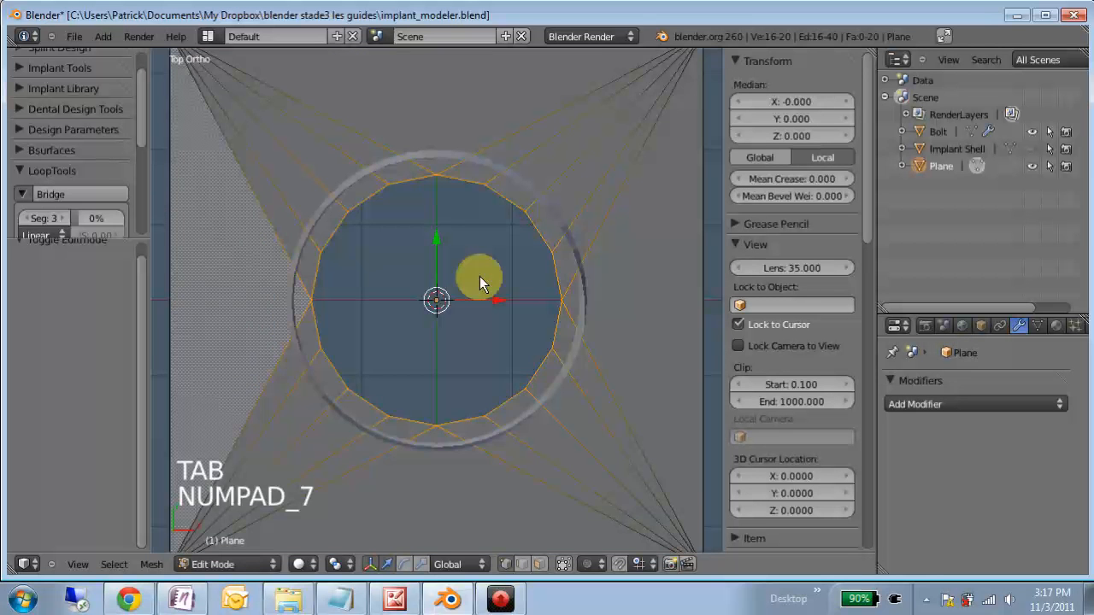
scroll(451, 298, "up", 1)
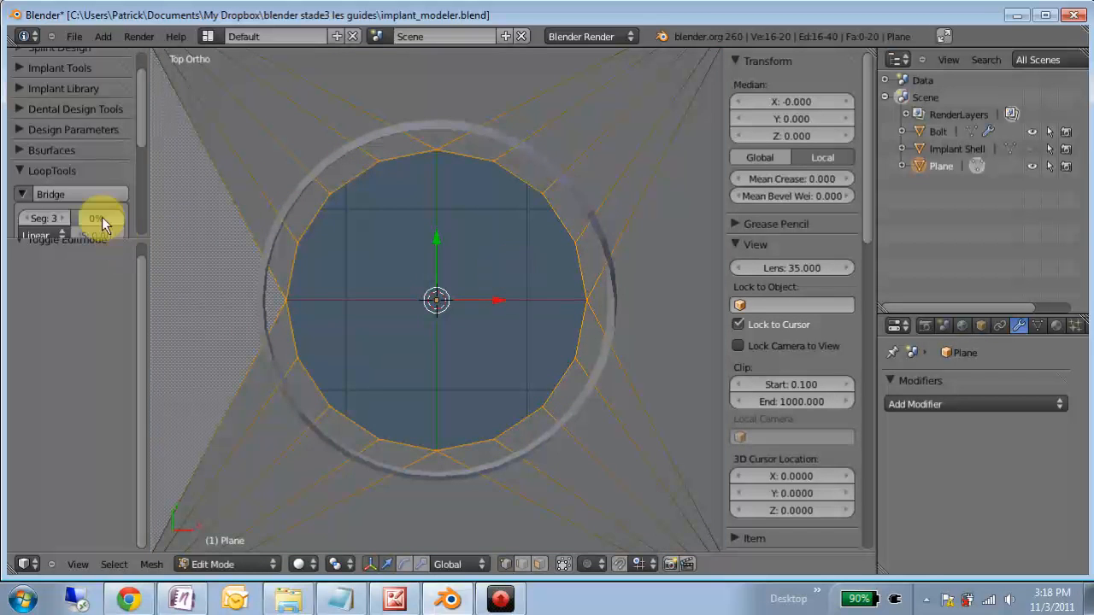
scroll(89, 205, "down", 4)
left_click(51, 162)
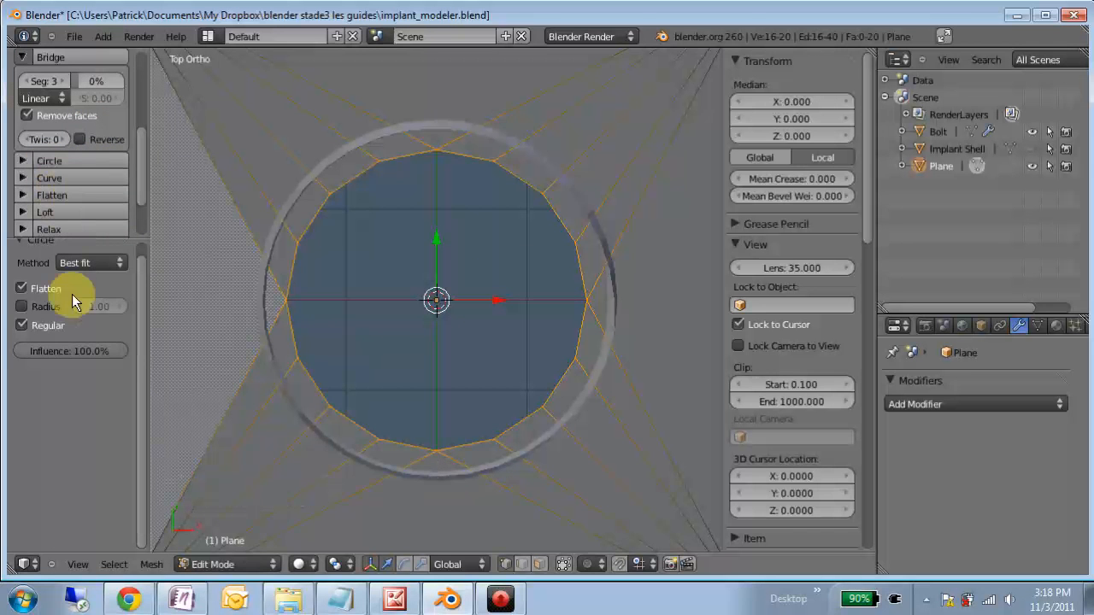
left_click(24, 306)
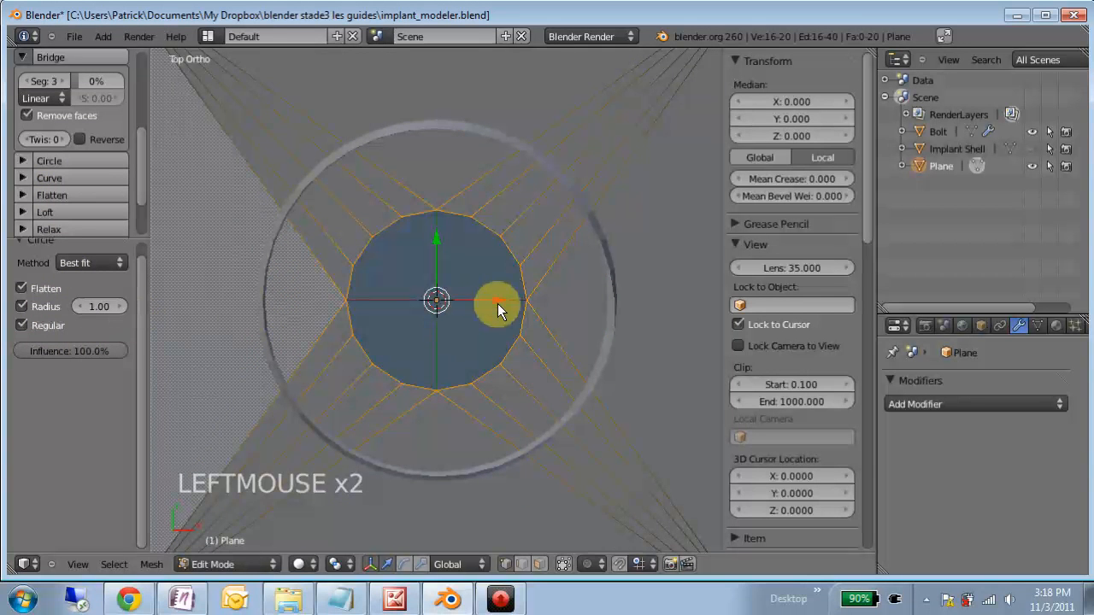
- Scale the Plane's circular hole by 4 and again by 0.5, and return to Object Mode
key("s")
key("s")
key("s")
key("4")
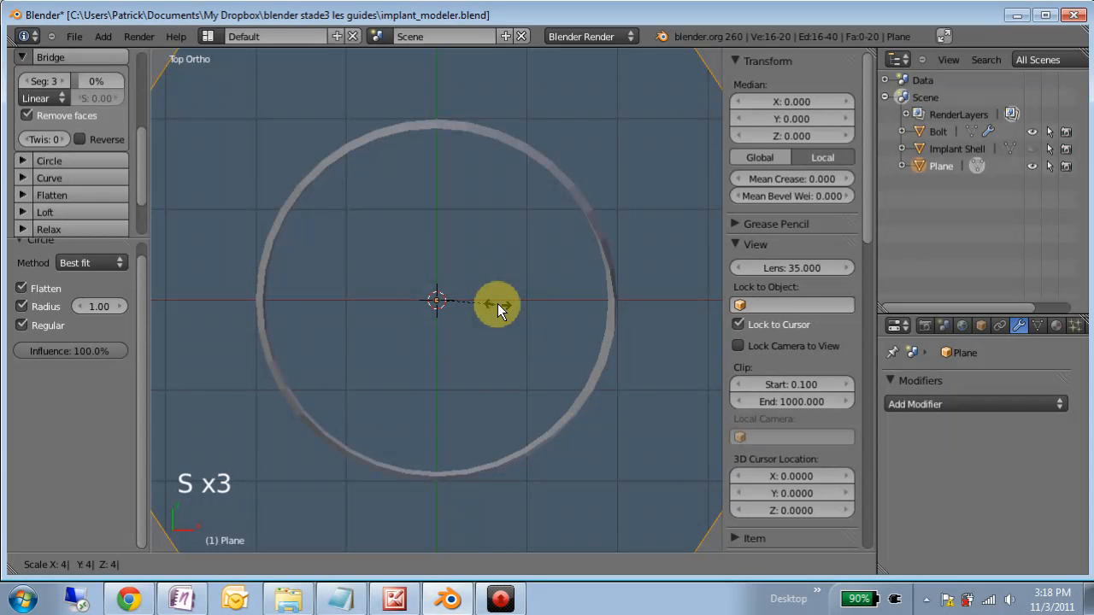
key("Return")
type("s")
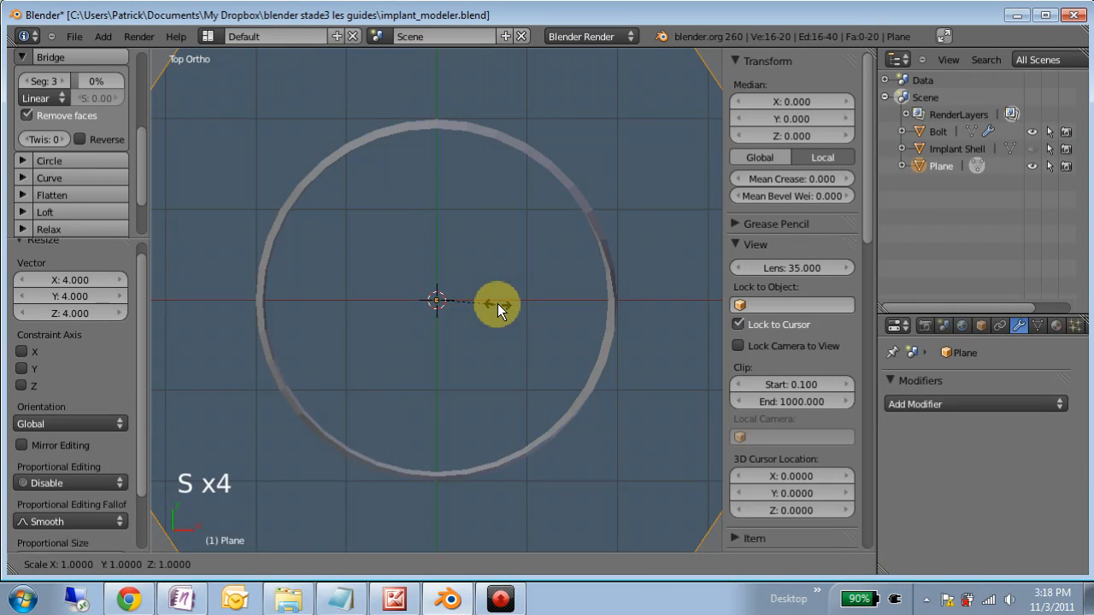
type("0.5")
key("Return")
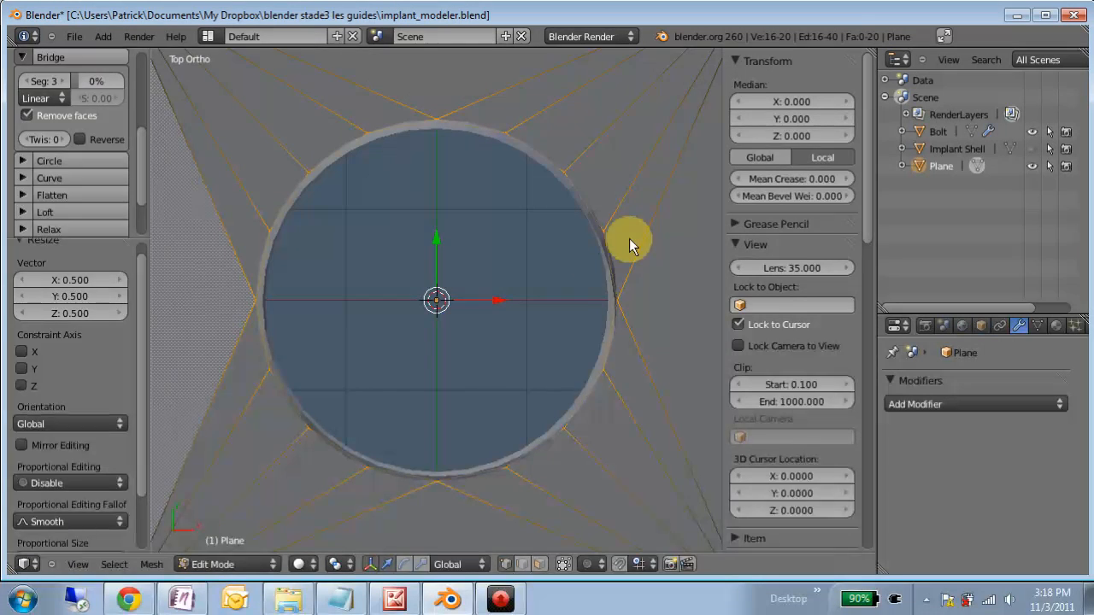
key("Tab")
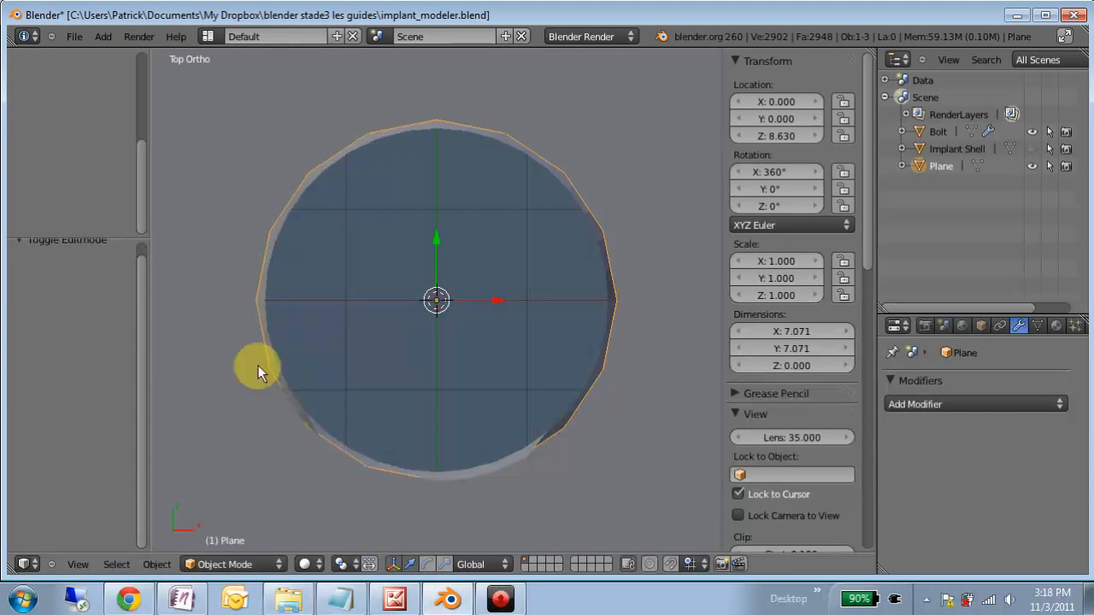
- Hide the Plane, remove the view clipping and inspect the bolt's open rim up close
left_click(1033, 166)
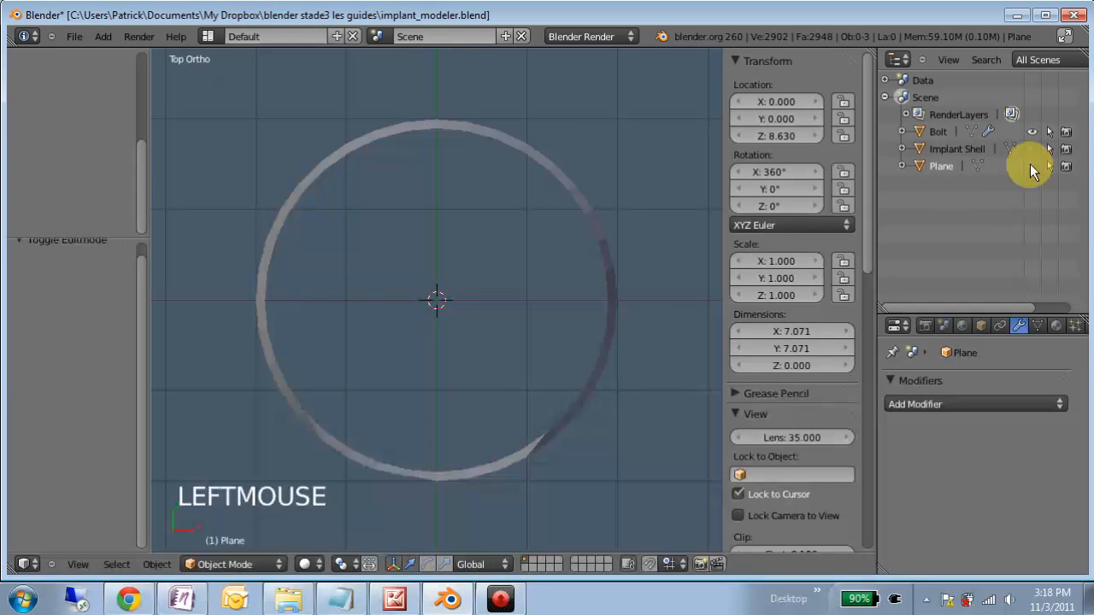
middle_click_drag(347, 389, 405, 340)
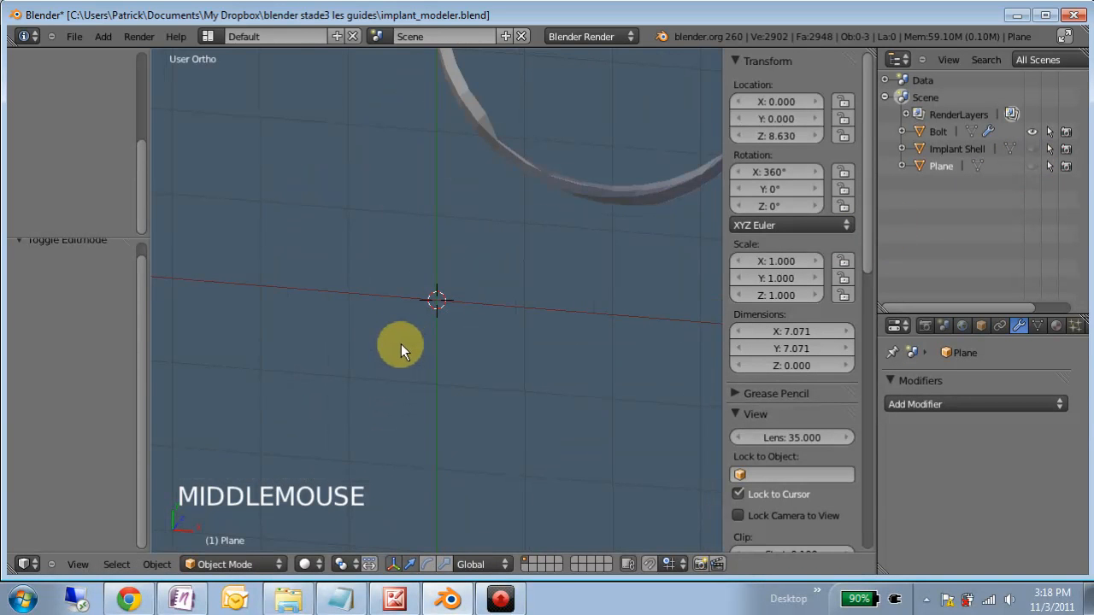
key("alt+b")
scroll(525, 299, "down", 4)
middle_click_drag(525, 298, 350, 168)
left_click(453, 295)
scroll(459, 294, "up", 6)
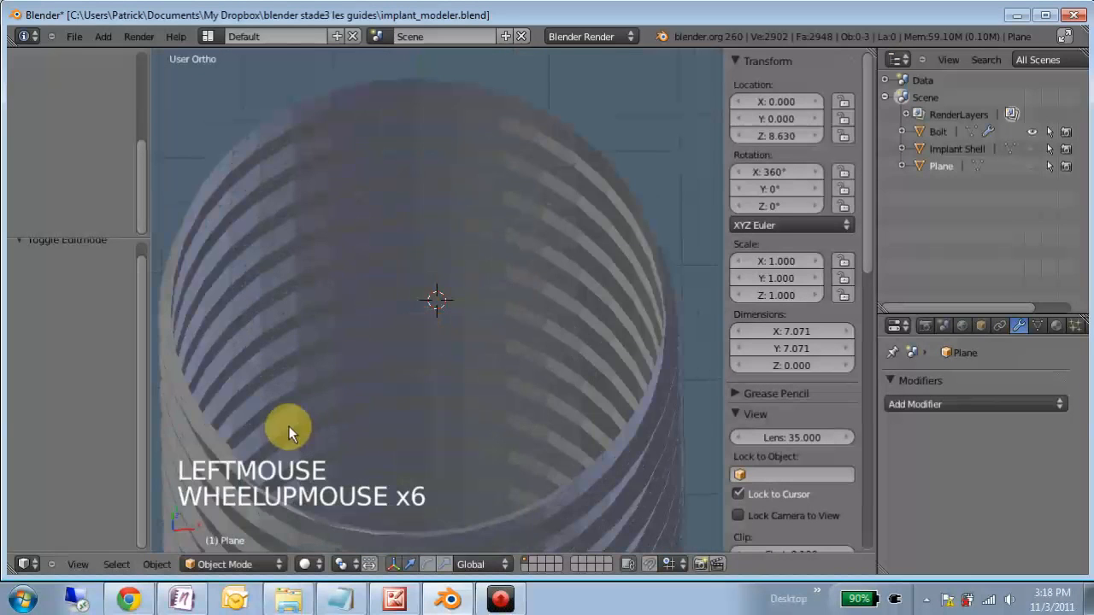
middle_click_drag(420, 403, 373, 246)
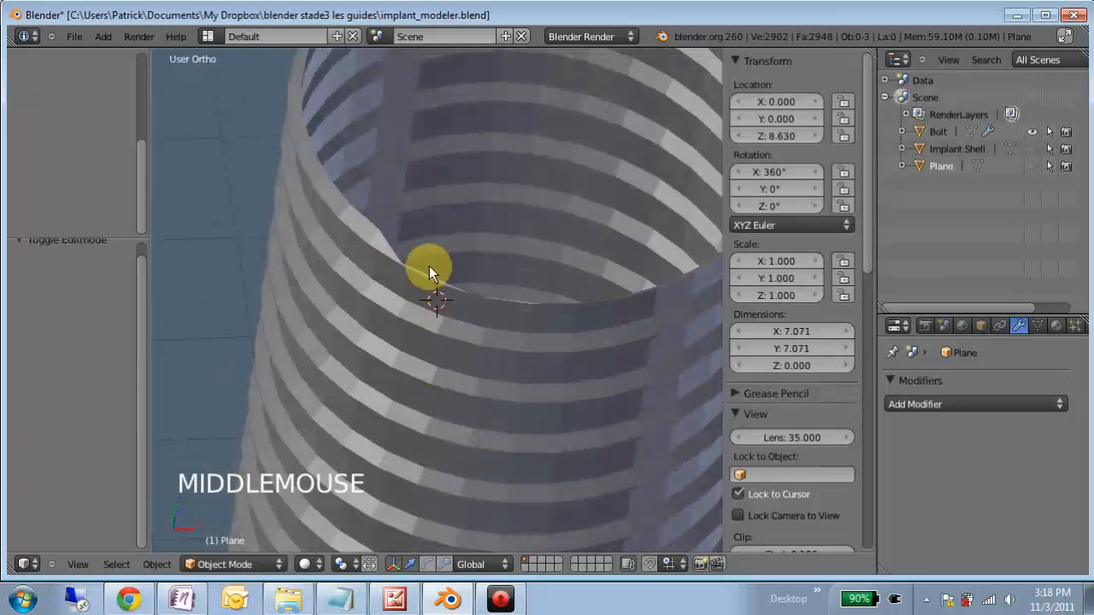
- Unhide and select the Plane, scale its circular hole by about 0.909 in Edit Mode, and return to Object Mode
scroll(435, 258, "down", 3)
middle_click_drag(431, 263, 481, 305)
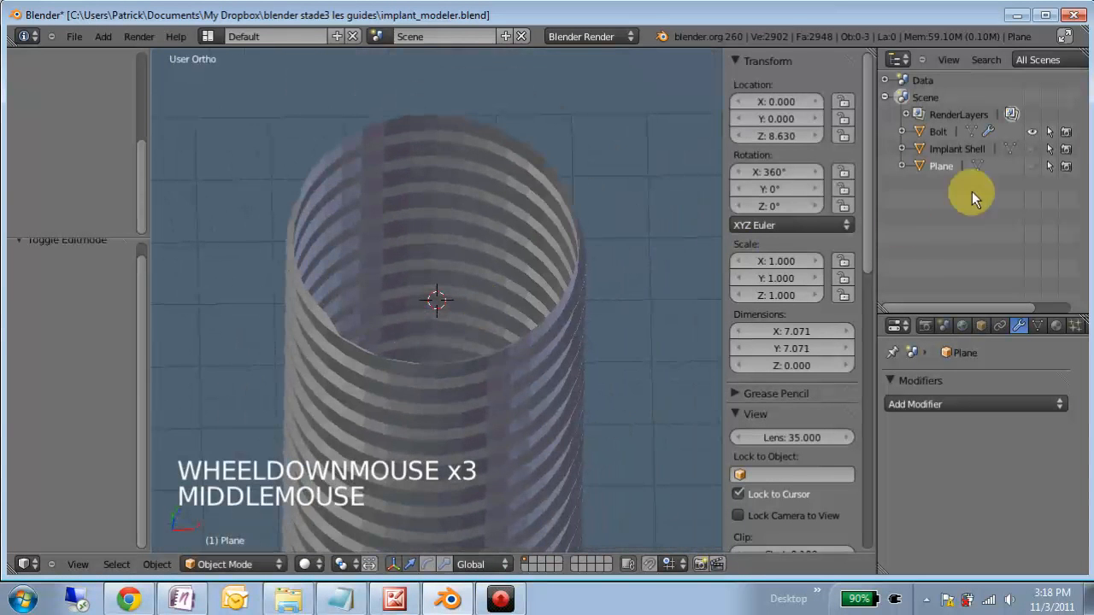
left_click(1029, 166)
right_click(619, 304)
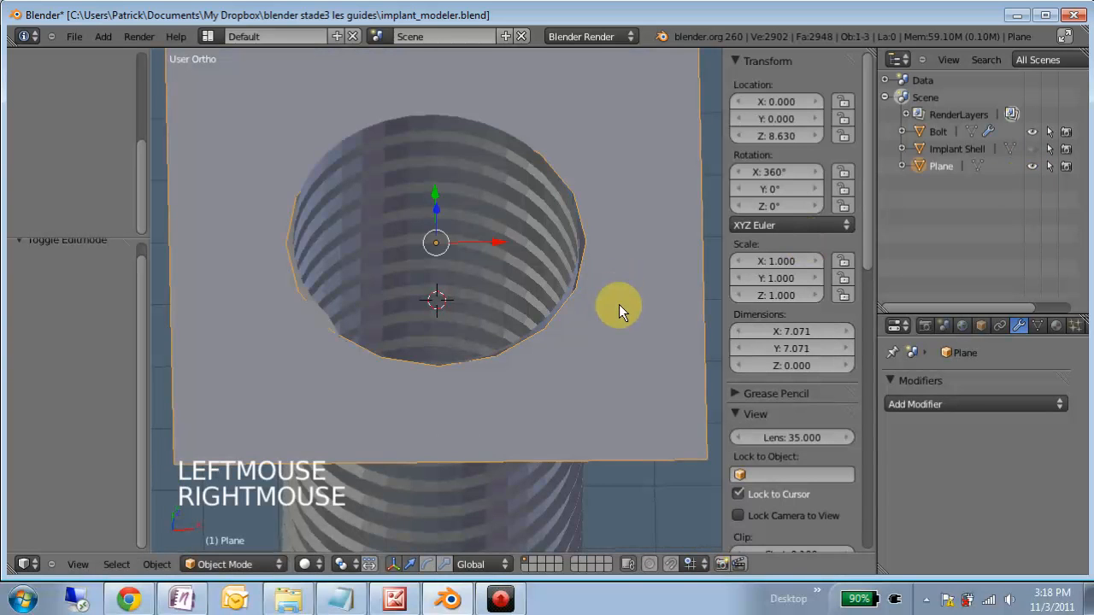
key("Tab")
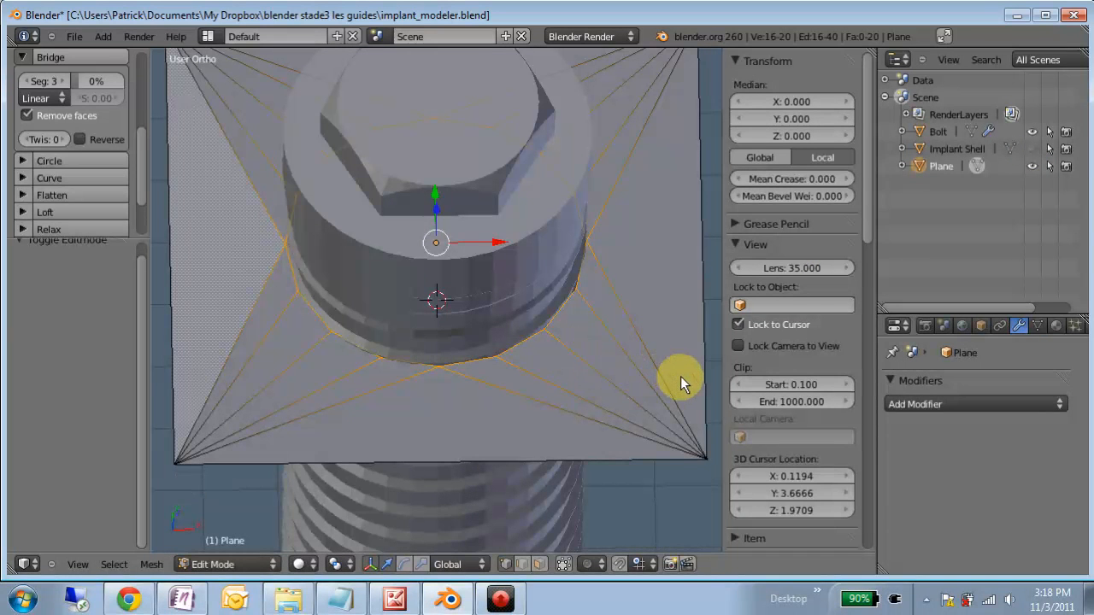
key("s")
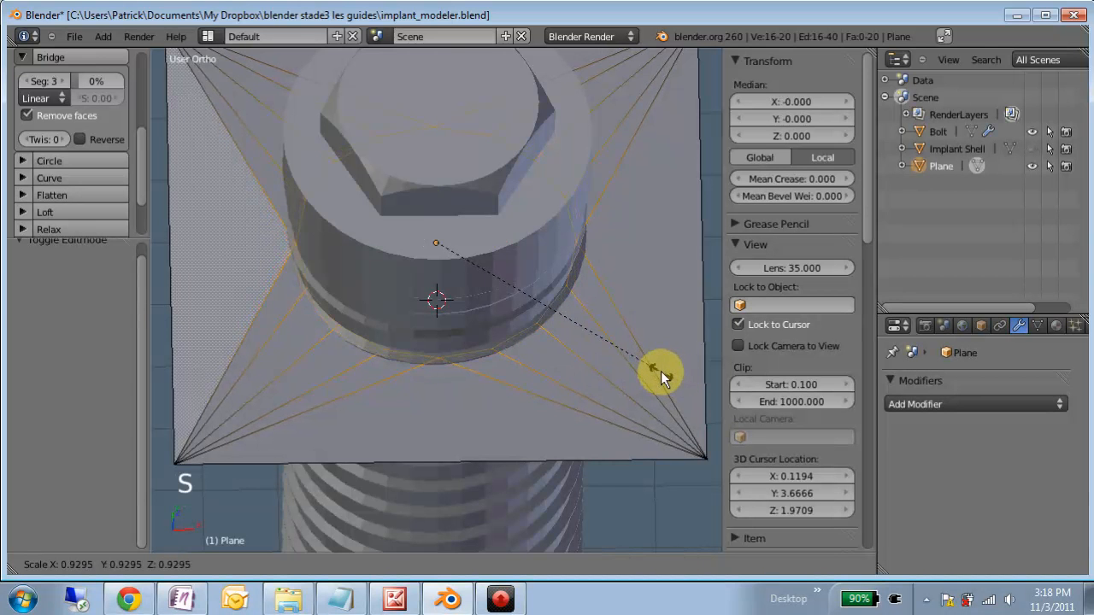
left_click(656, 368)
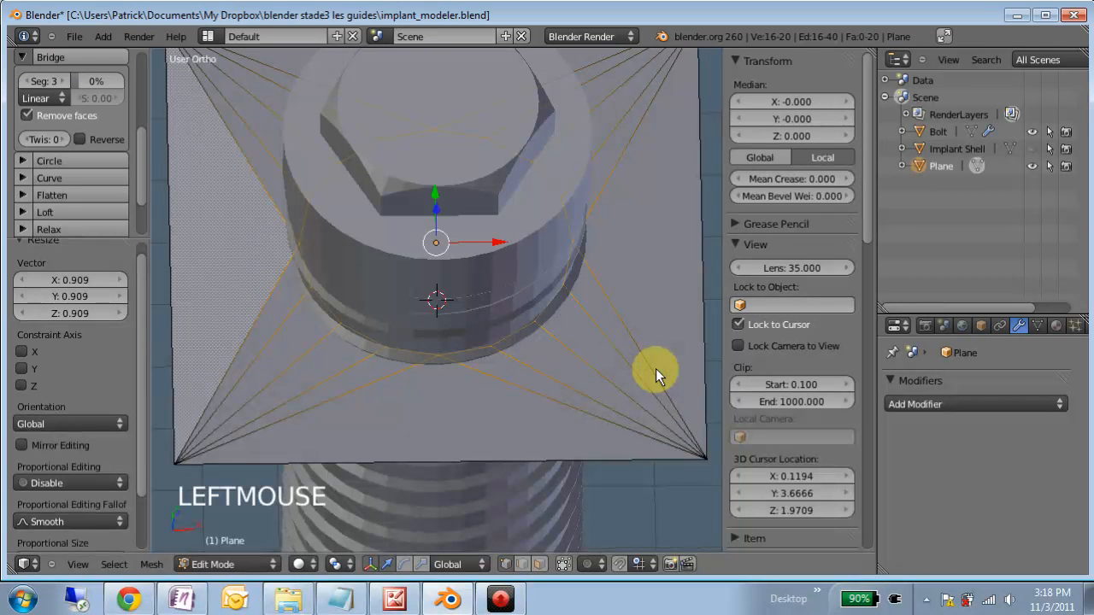
key("Tab")
- Snap the 3D cursor to the selected Plane's centre using the front view
middle_click_drag(544, 369, 460, 313)
key("KP_1")
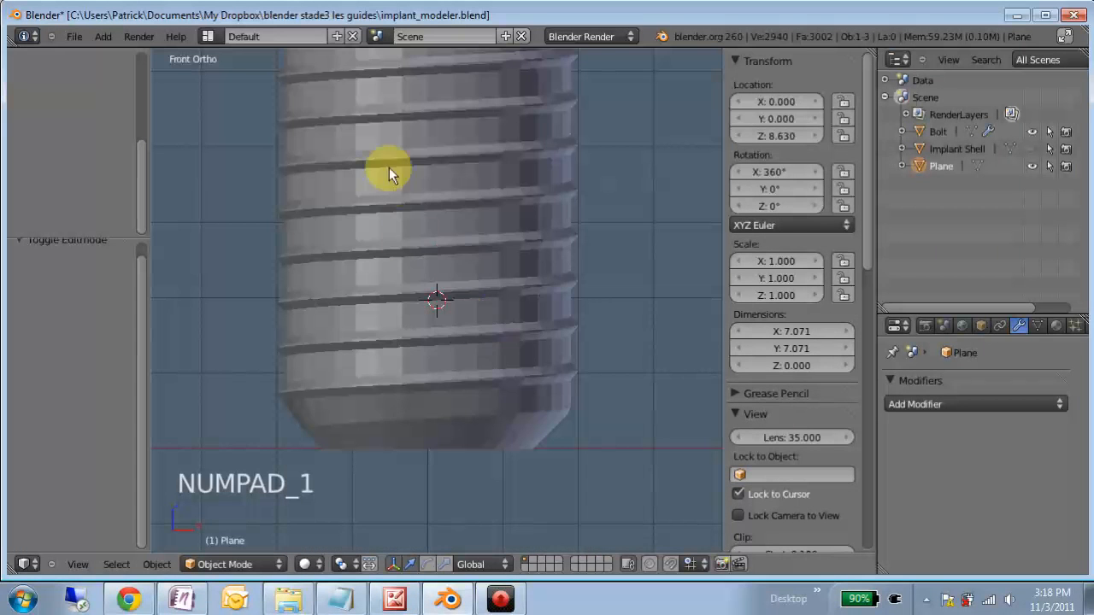
scroll(388, 184, "down", 6)
key("shift+s")
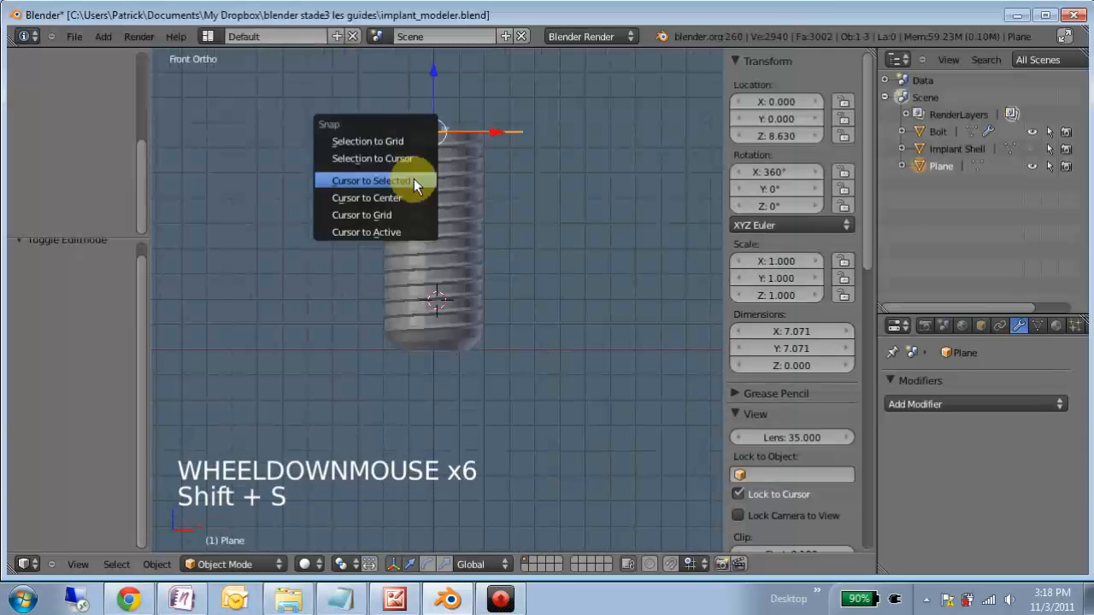
left_click(414, 180)
scroll(452, 316, "up", 13)
middle_click_drag(435, 332, 446, 368)
- Scale the Plane's circular hole down again by about 0.81 and return to Object Mode
key("Tab")
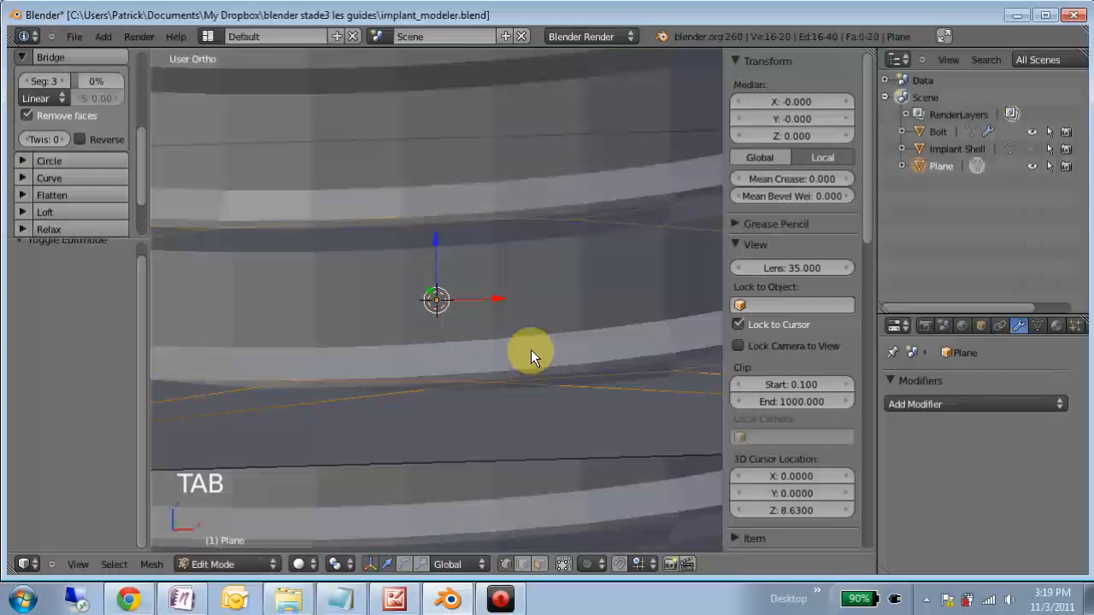
scroll(551, 354, "down", 2)
key("s")
key("s")
key("s")
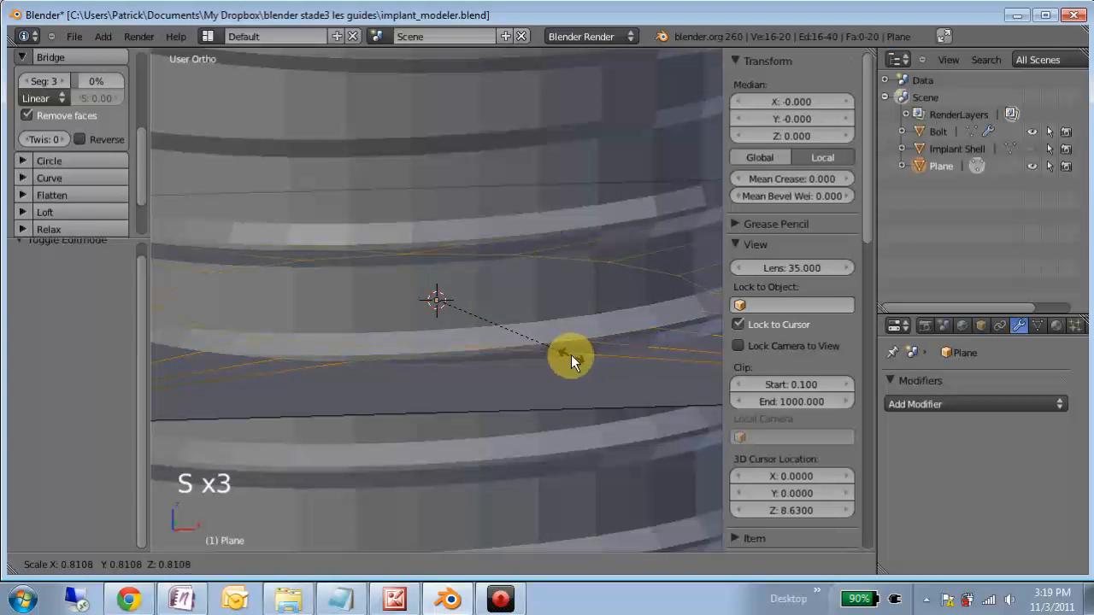
left_click(571, 355)
key("Tab")
- Hide the Plane, select the Bolt and apply its Boolean Difference modifier
middle_click_drag(556, 350, 467, 408)
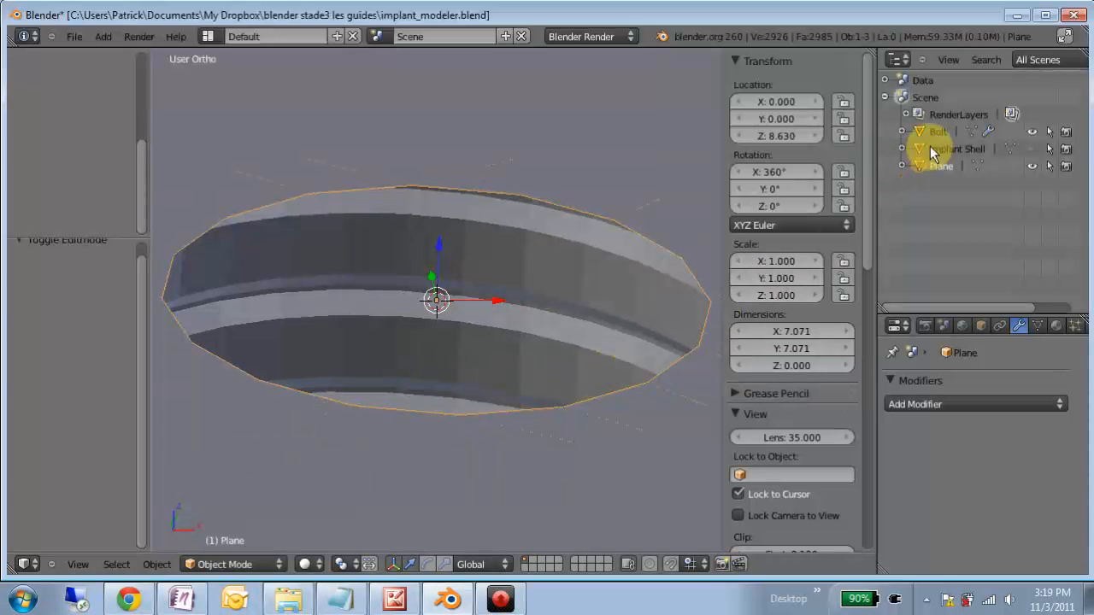
double_click(1032, 165)
middle_click_drag(444, 325, 374, 354)
right_click(413, 463)
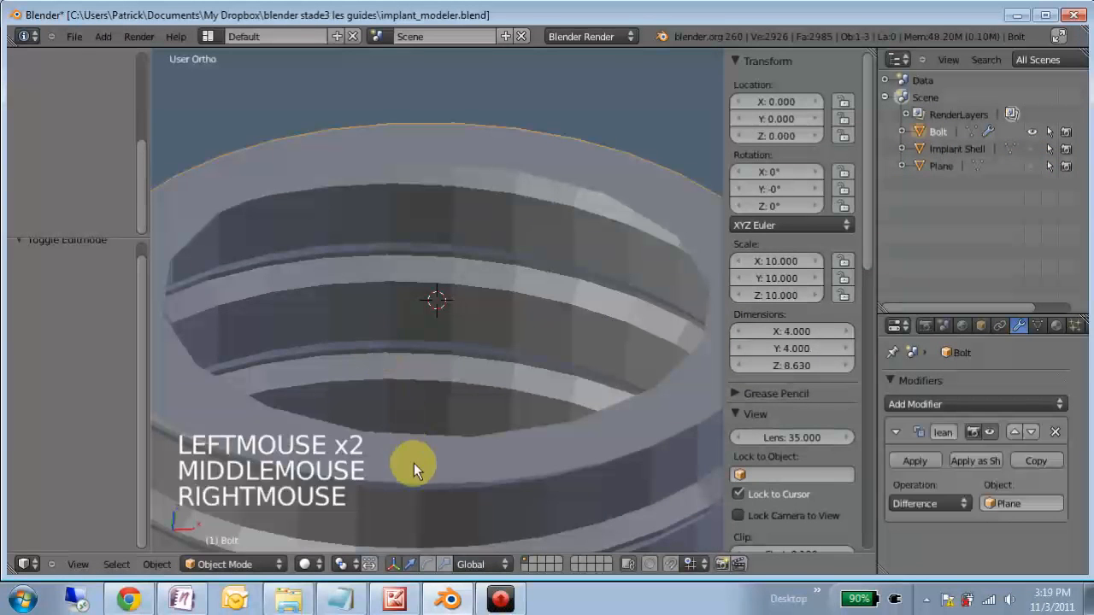
left_click(903, 460)
scroll(420, 379, "down", 3)
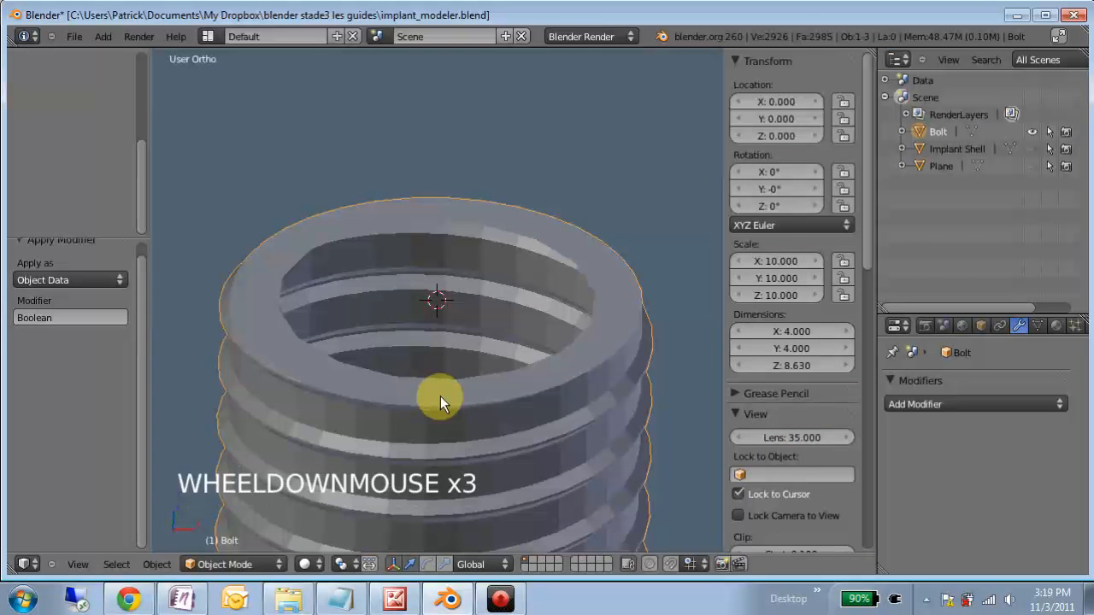
- Select the inner rim loop of the Bolt with Select Non Manifold in Edit Mode and delete its vertices
key("Tab")
middle_click_drag(373, 386, 415, 462)
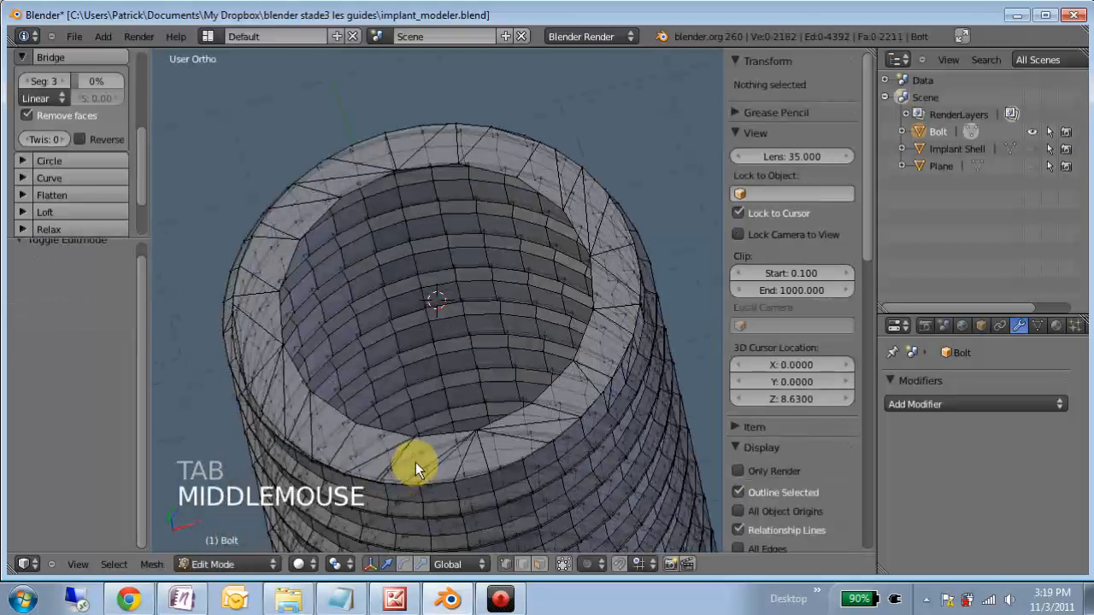
key("space")
type("non")
key("Return")
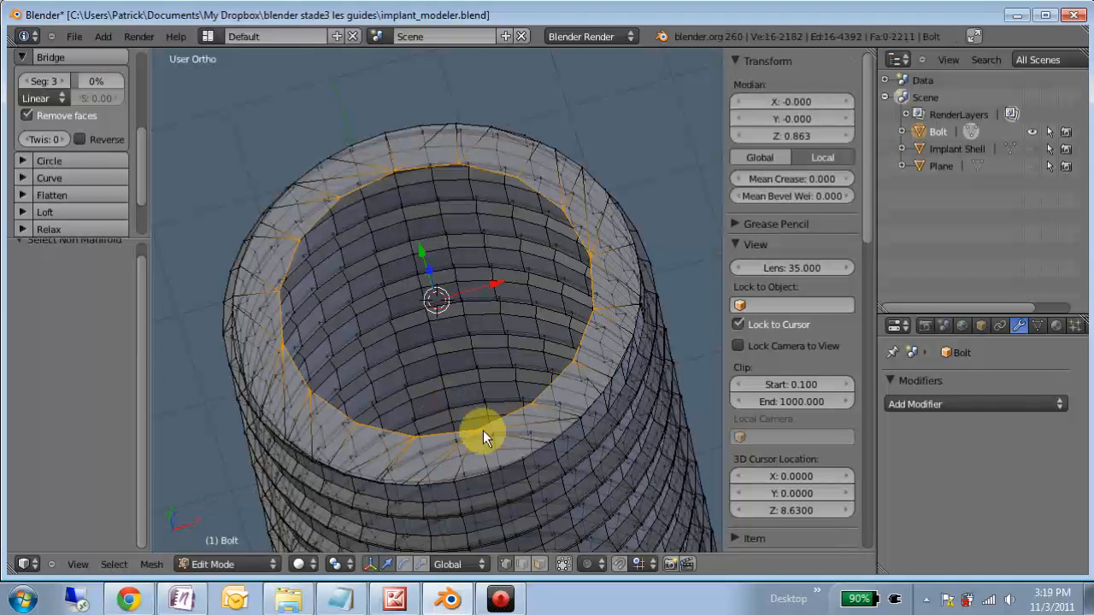
key("x")
left_click(435, 375)
middle_click_drag(433, 378, 454, 293)
- Select the Bolt's open outer rim with Select Non Manifold, examine its median Z coordinate, and deselect everything
key("space")
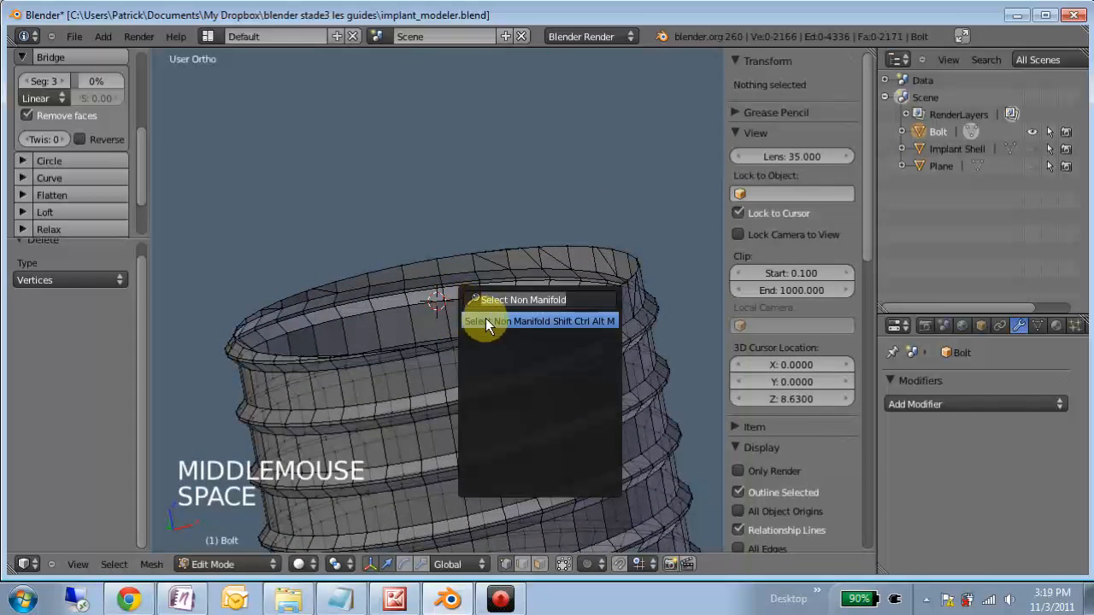
left_click(486, 326)
middle_click_drag(351, 432, 691, 361)
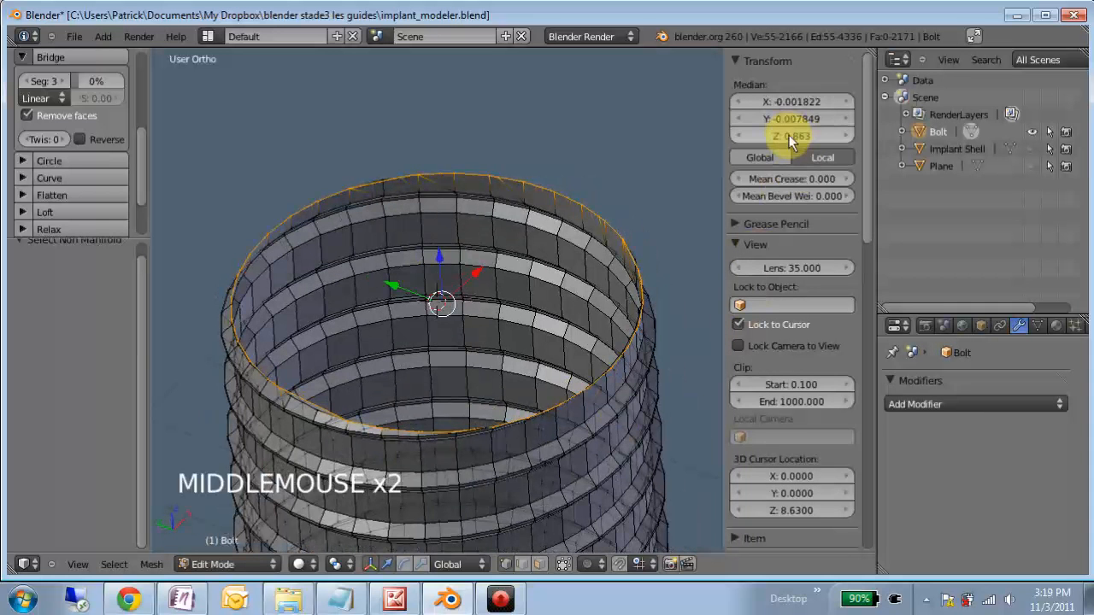
key("a")
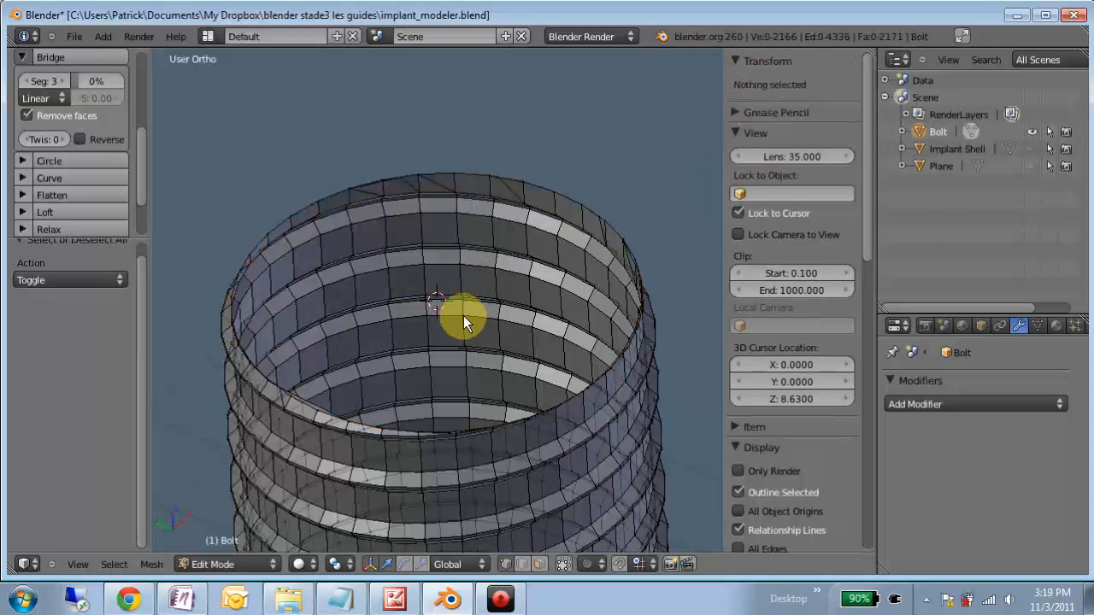
- Reset the 3D cursor to the scene centre and set its Z location to 8.63
key("shift+c")
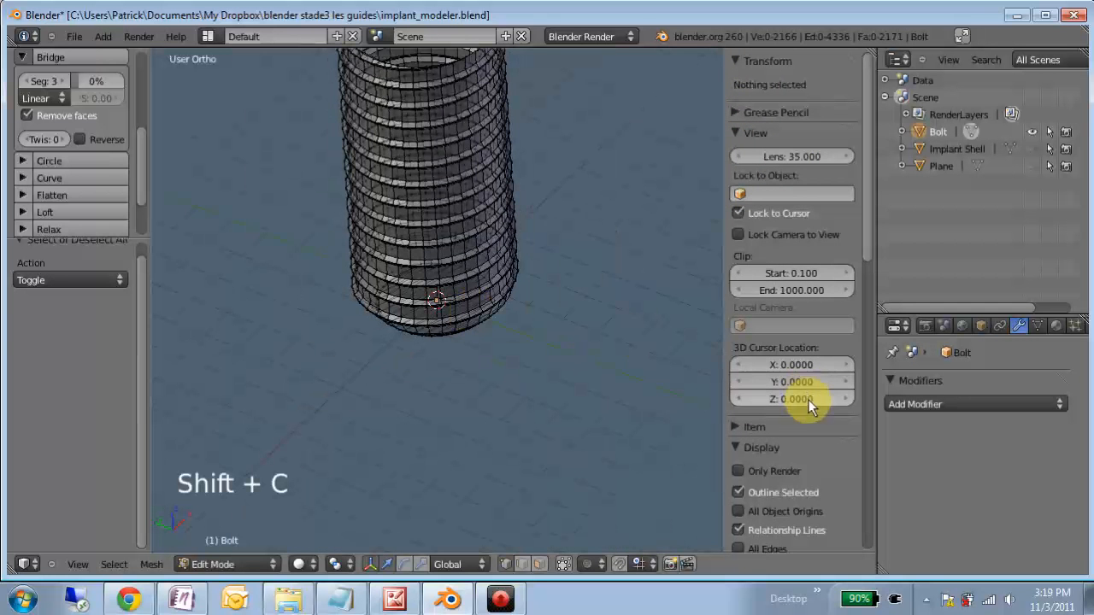
left_click(803, 399)
type("8.63")
key("Return")
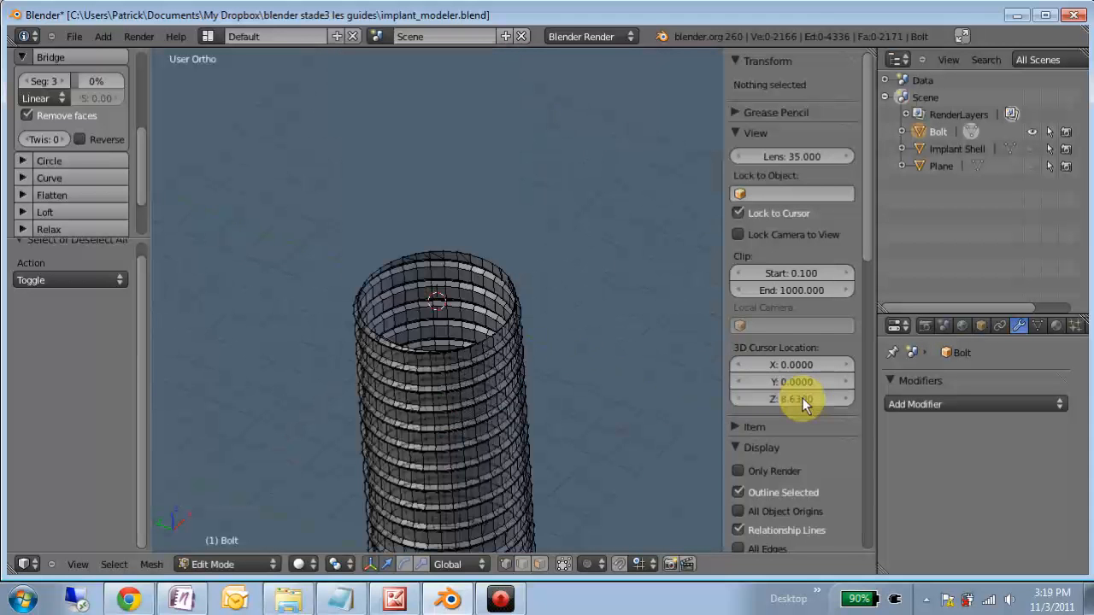
- Add a 32-vertex circle of radius 1 at the 3D cursor and scale it by 4.1 and again by 0.5
key("shift+a")
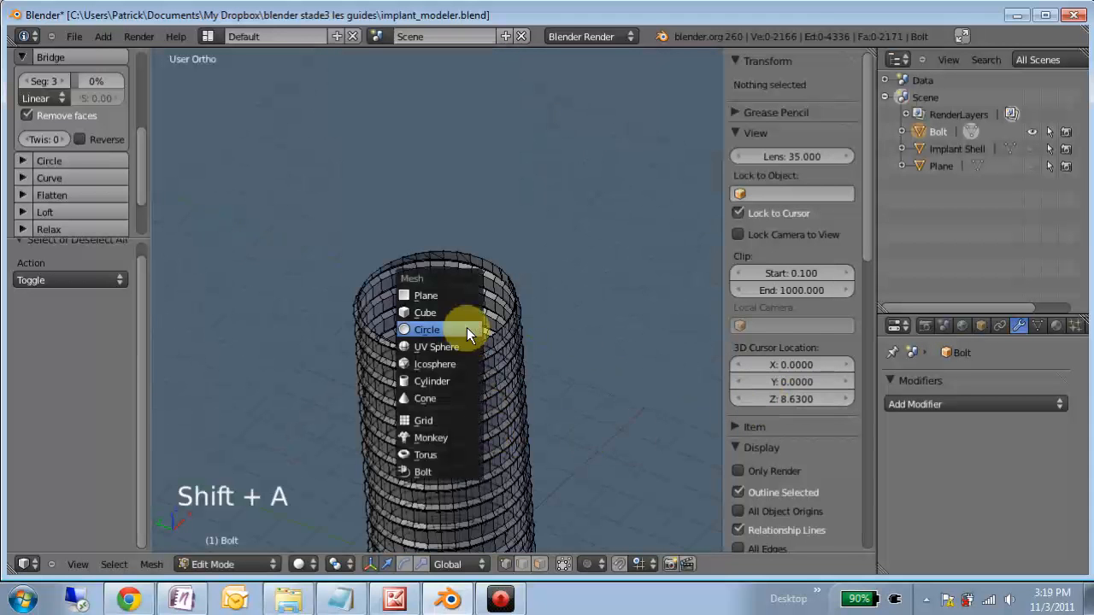
left_click(467, 333)
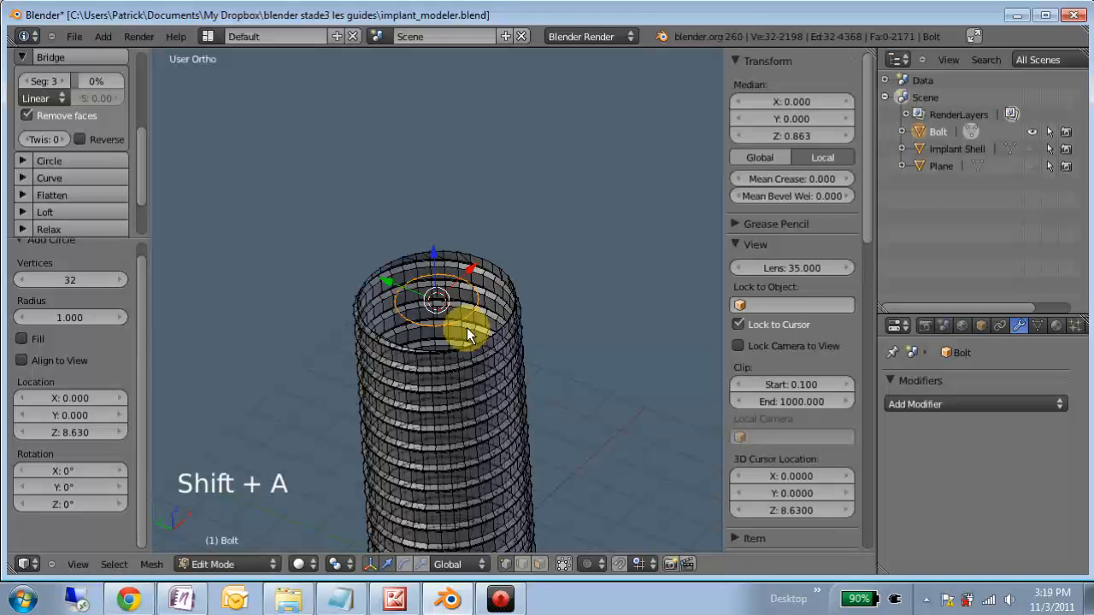
key("s")
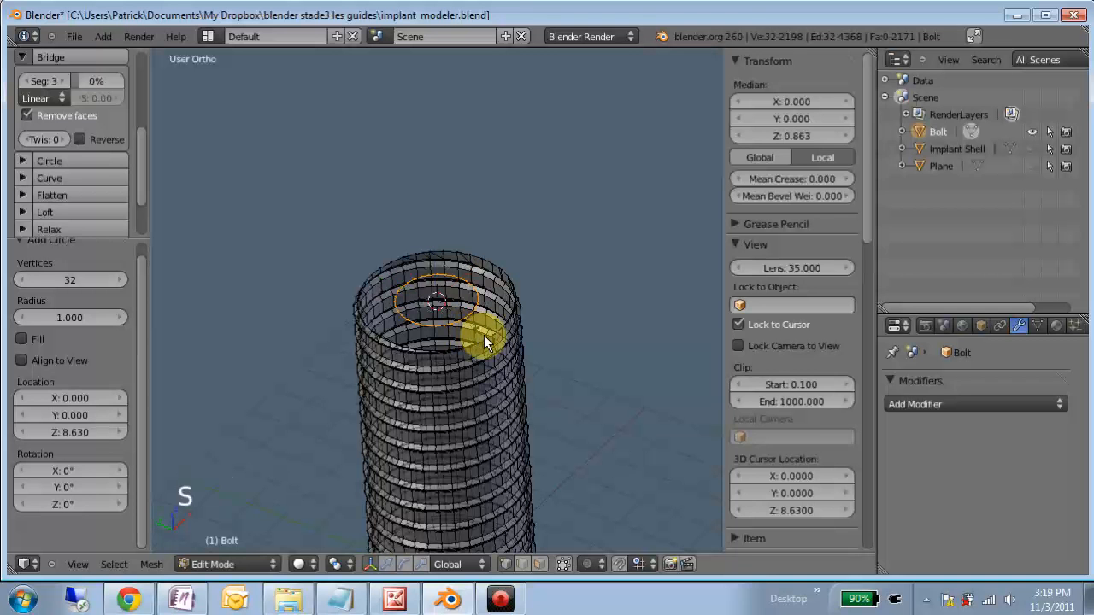
type("4.1")
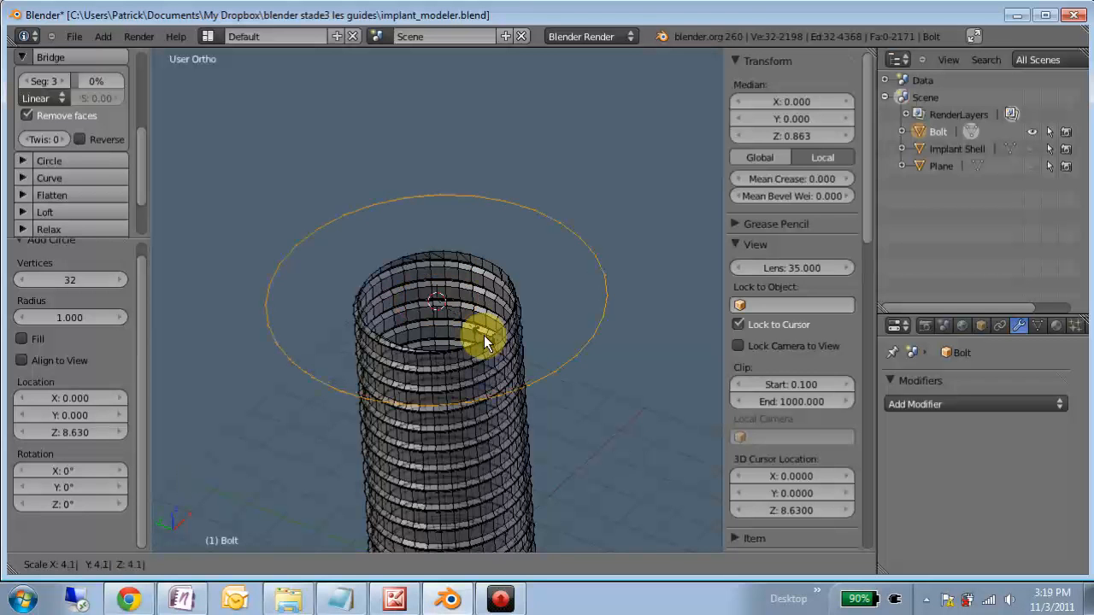
key("Return")
type("s.5")
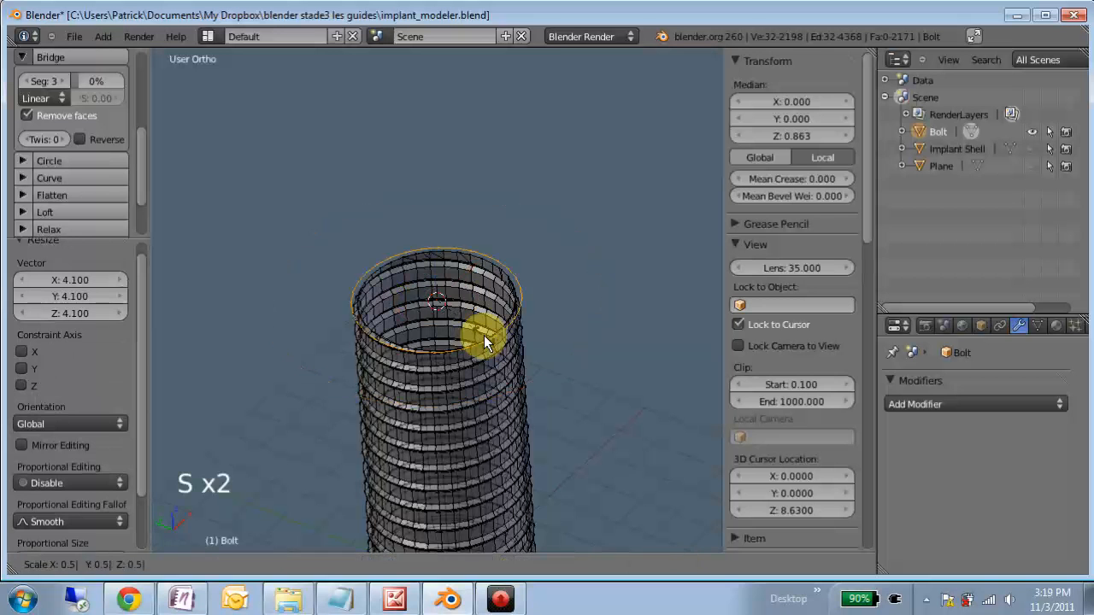
key("Return")
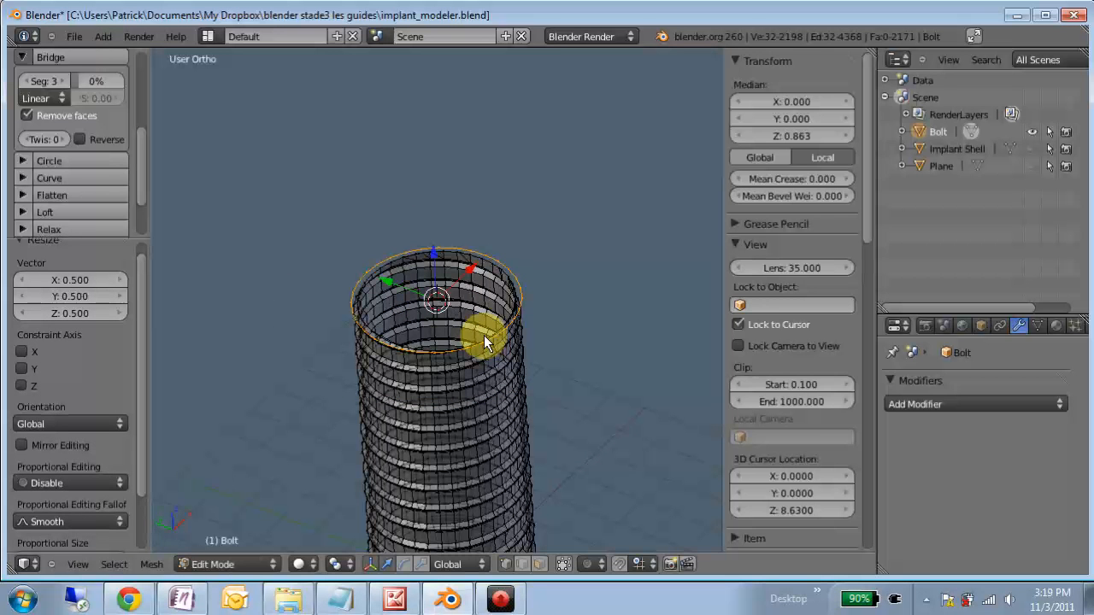
key("shift+d")
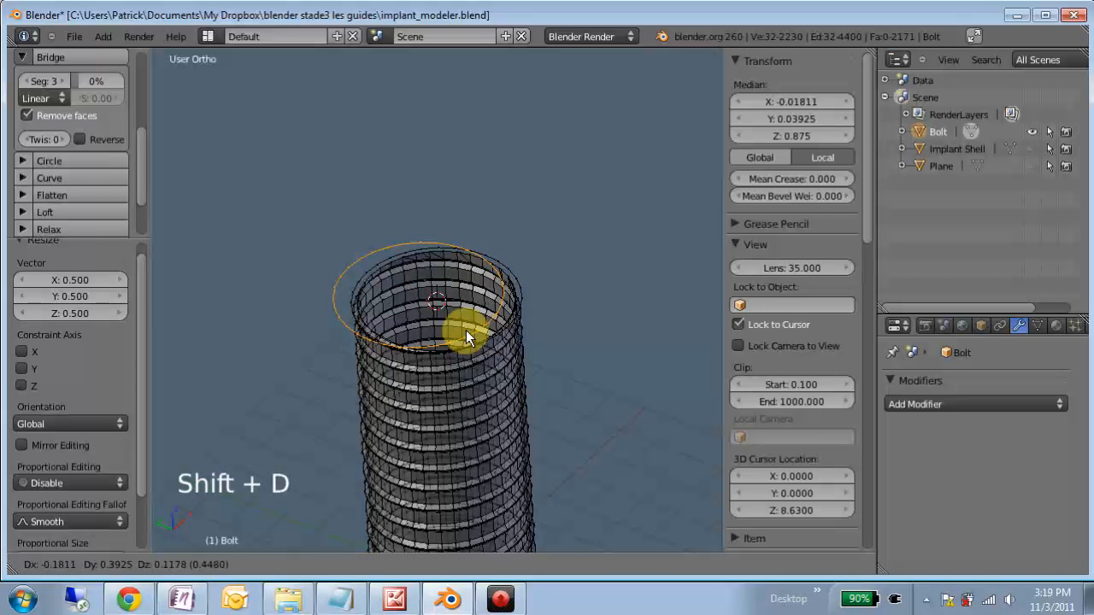
right_click(466, 336)
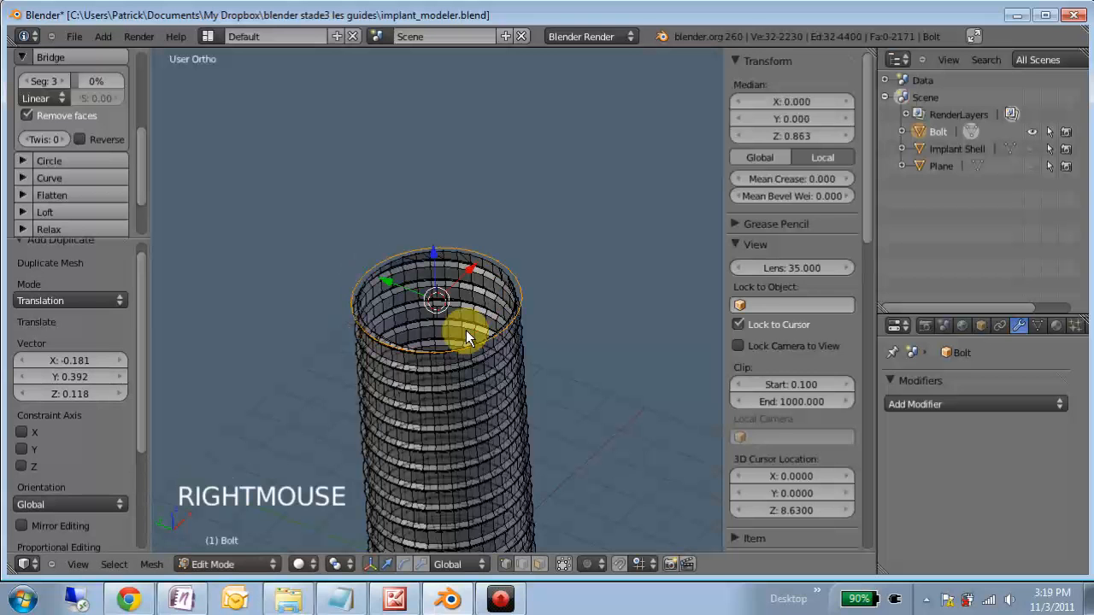
key("ctrl+z")
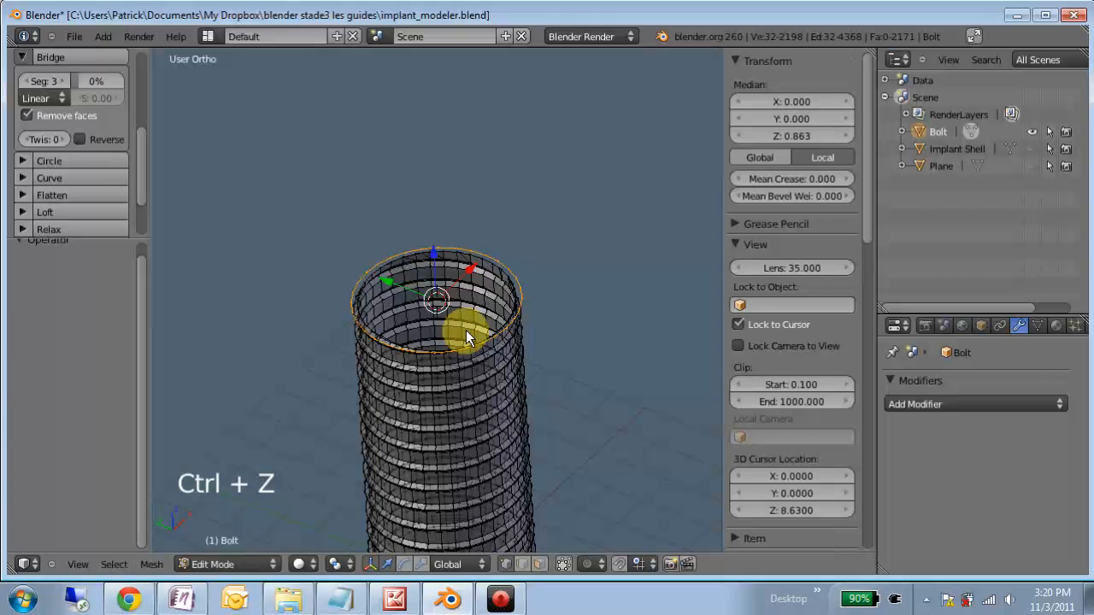
- Extrude the circle 1 unit up along Z and snap the 3D cursor to the centre of the extruded ring
key("e")
key("1")
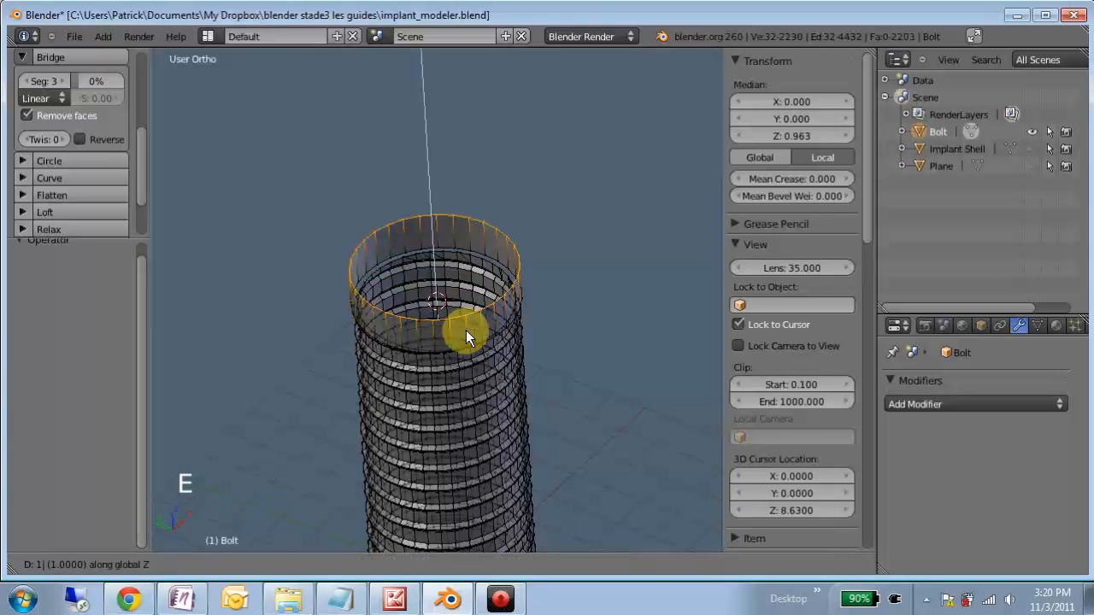
key("Return")
key("shift+s")
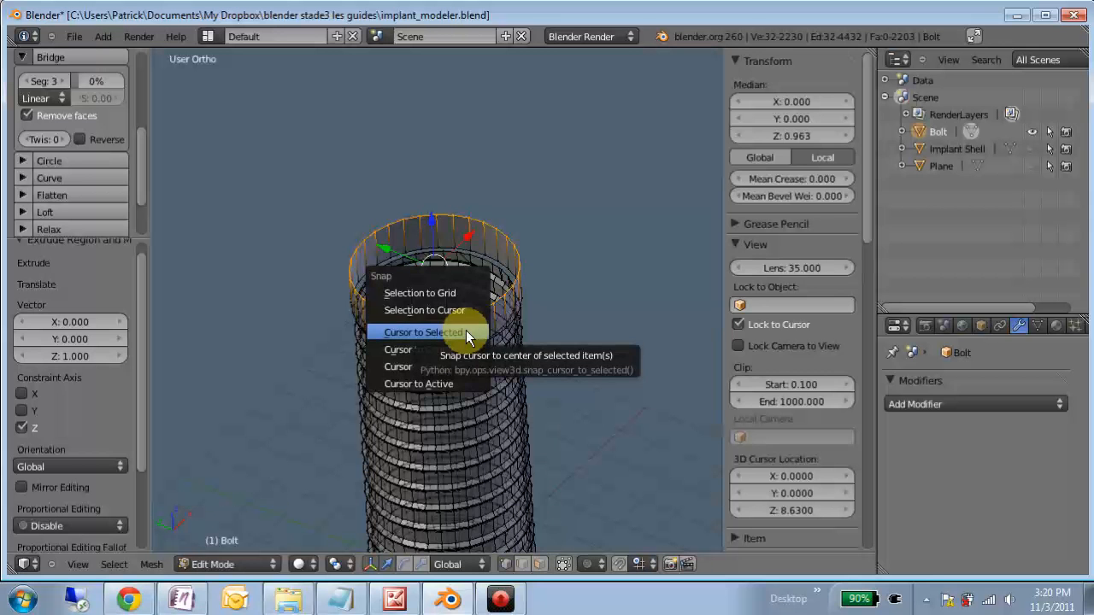
left_click(465, 333)
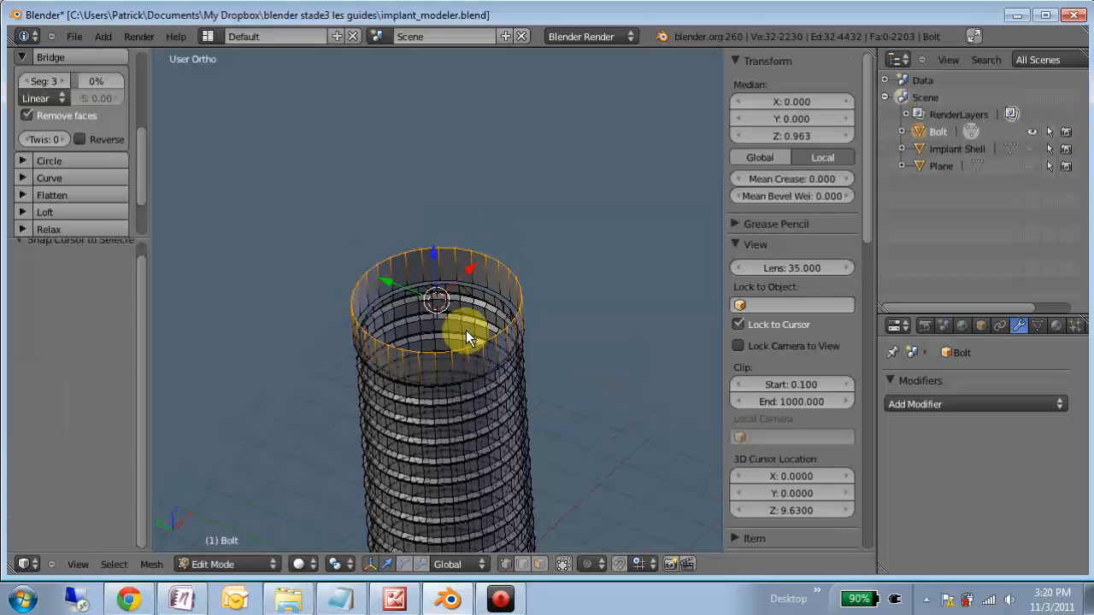
- Add a circle at the 3D cursor with 6 vertices and a radius of 1.35 to form a hexagon
key("shift+a")
left_click(465, 332)
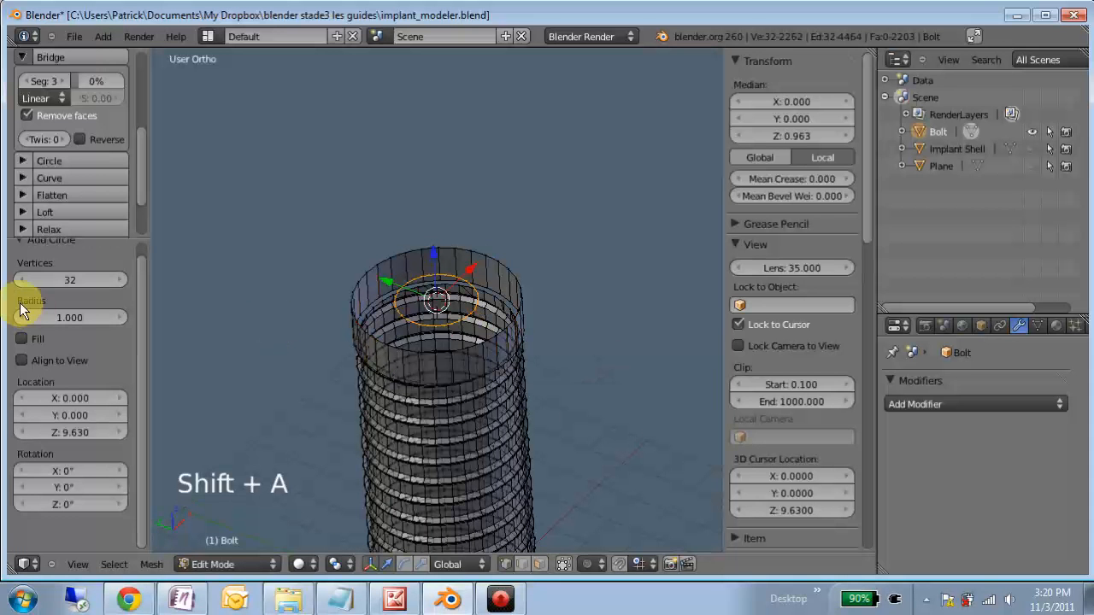
left_click(66, 281)
type("6")
key("Return")
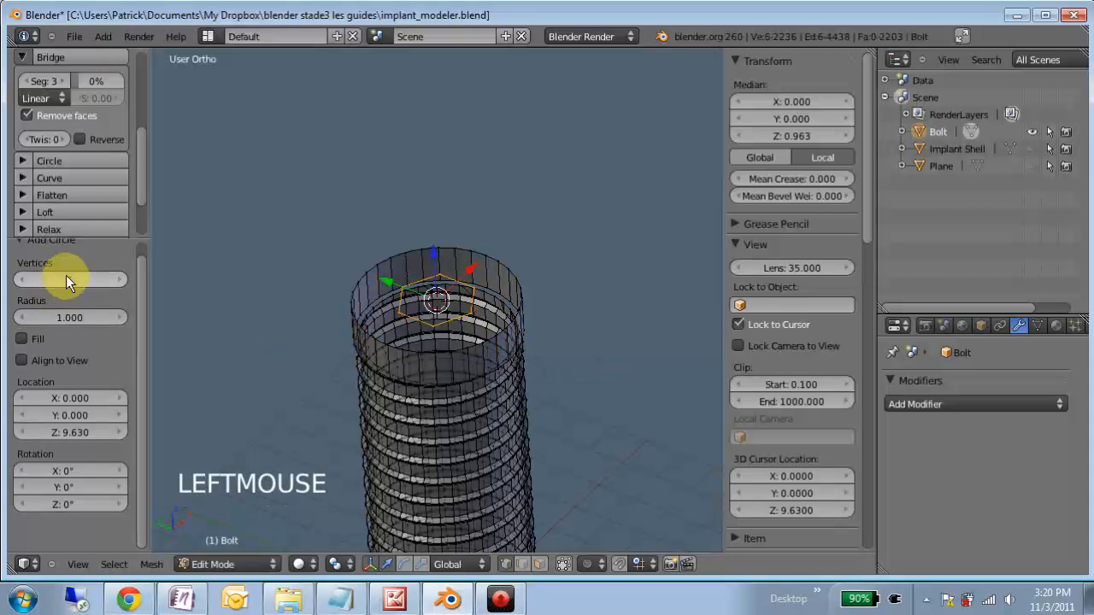
double_click(85, 318)
type("1.35")
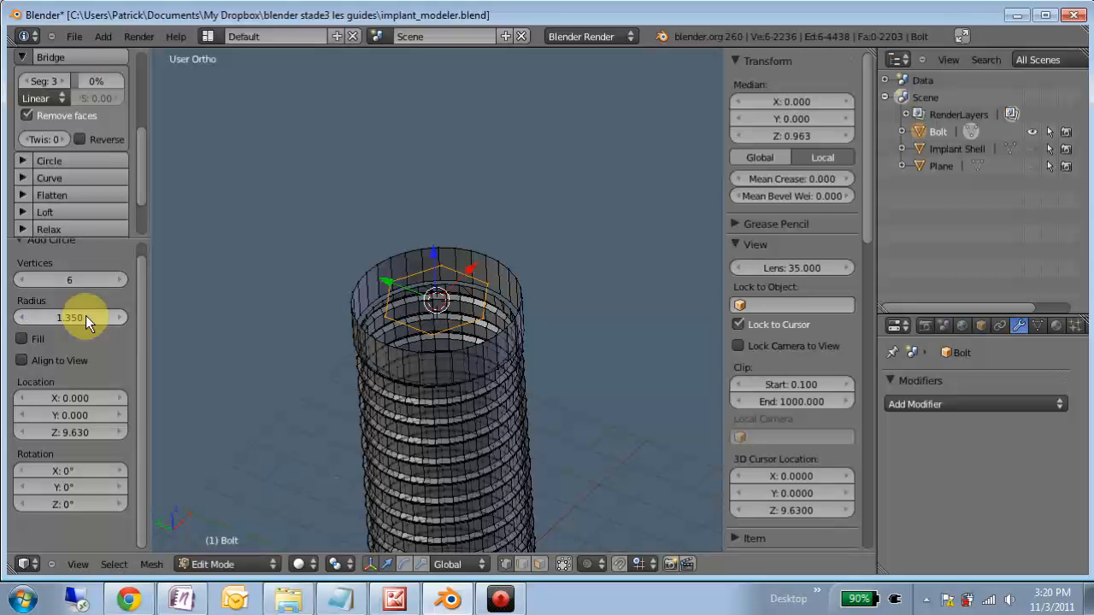
key("Return")
scroll(449, 342, "up", 2)
scroll(500, 410, "up", 2)
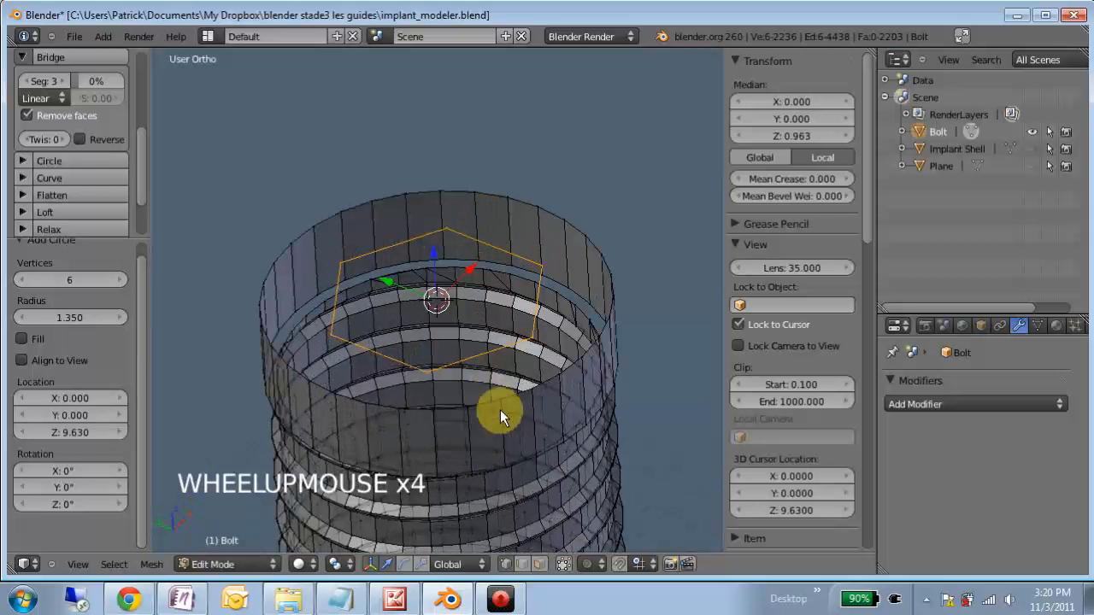
- Bridge the collar's upper rim to the hexagon with 3 segments to form the flat top face
right_click(483, 402, "alt")
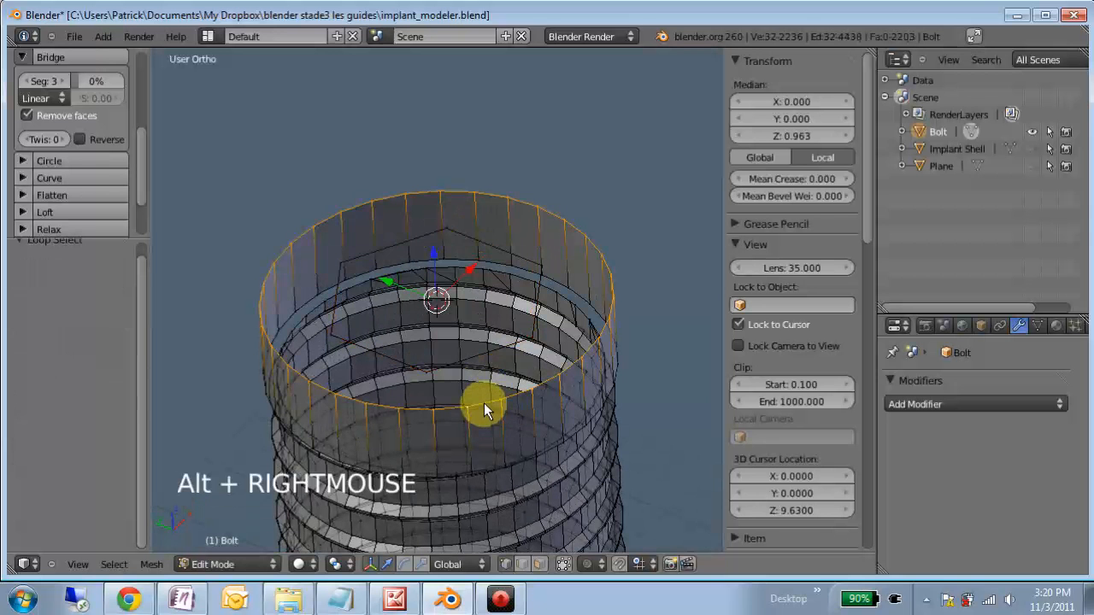
right_click(465, 359, "alt+shift")
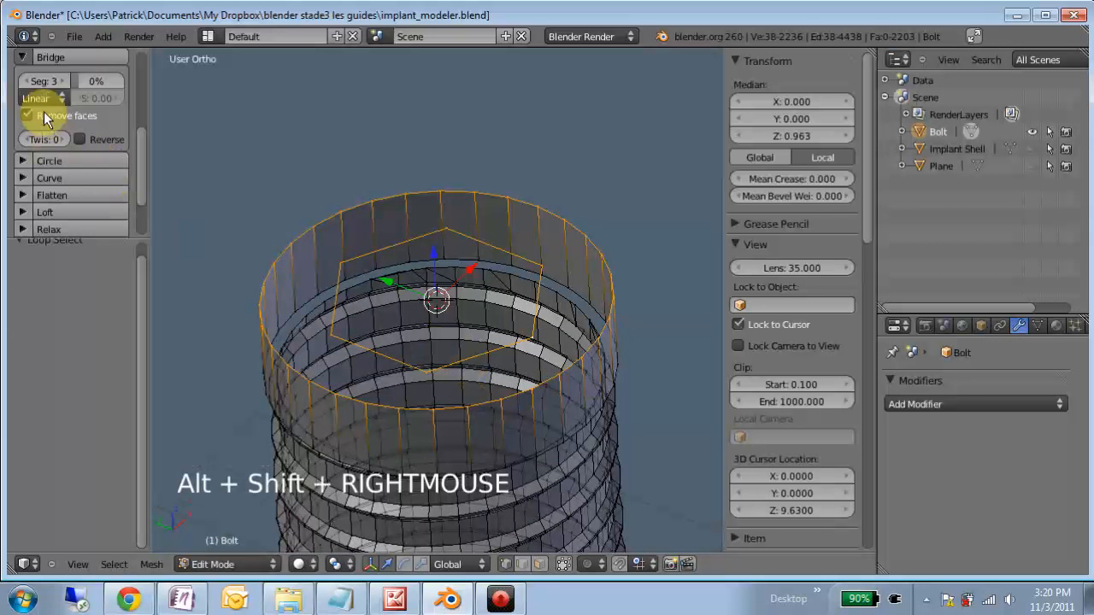
left_click(45, 62)
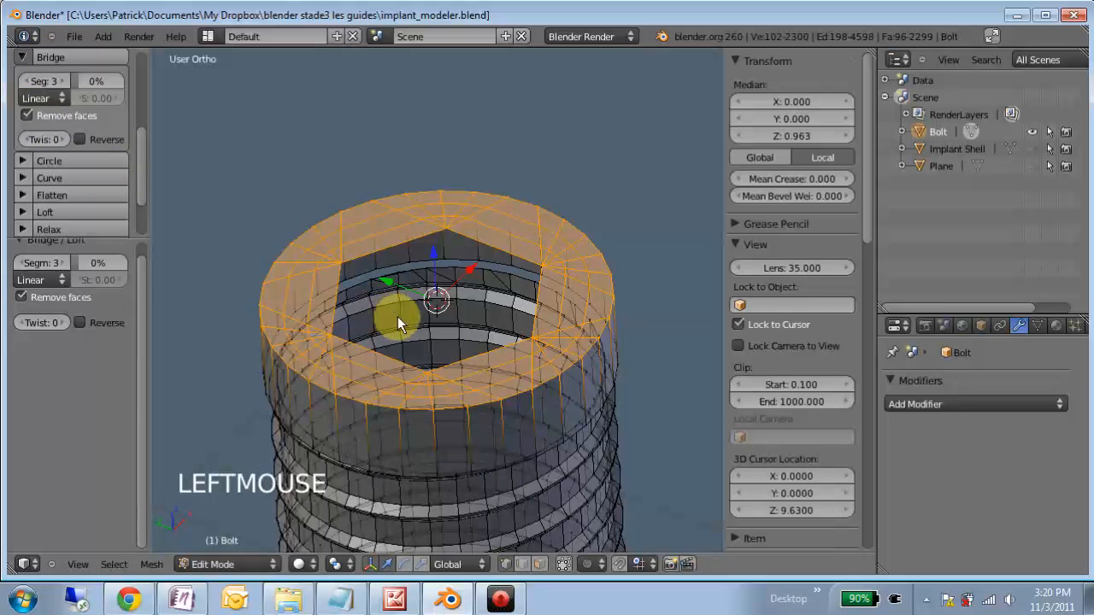
- Select the non-manifold edges, exclude the hexagon, and try bridging the collar's lower ring to the thread's open rim with 3 segments
key("a")
middle_click_drag(429, 461, 438, 390)
key("space")
type("non")
key("Return")
mouse_move(427, 324)
middle_mouse_down()
mouse_move(430, 293)
mouse_move(434, 308)
mouse_move(359, 273)
middle_mouse_up()
key("c")
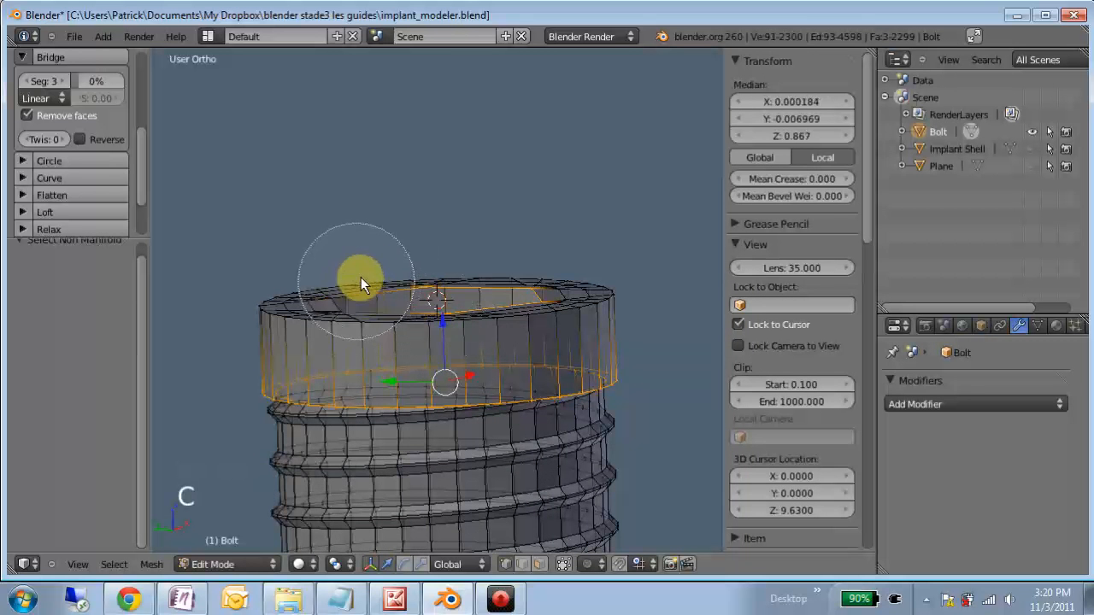
right_click(543, 281)
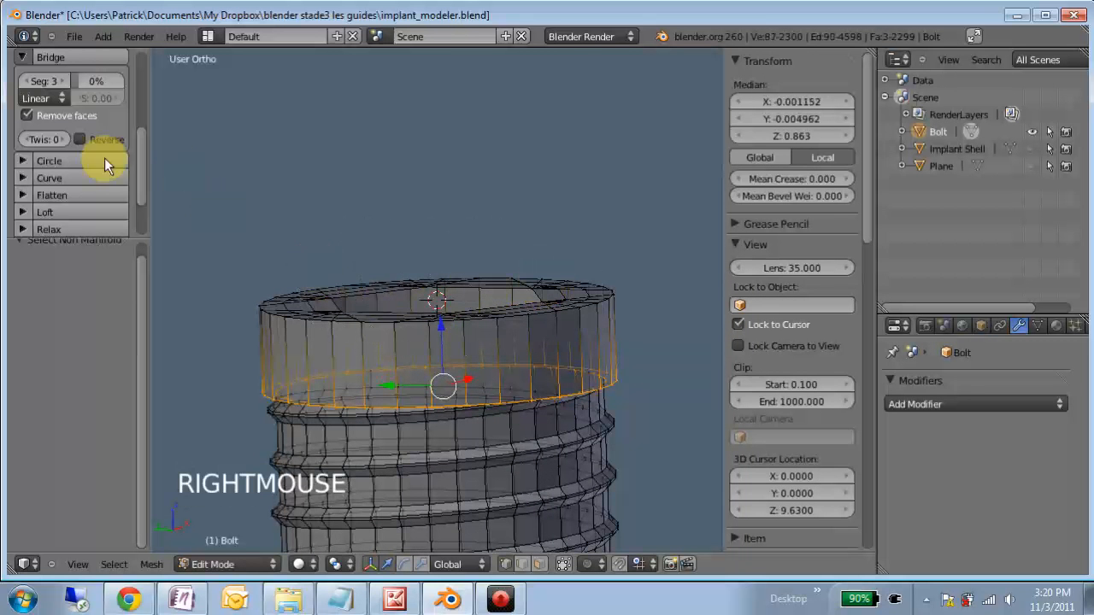
left_click(67, 58)
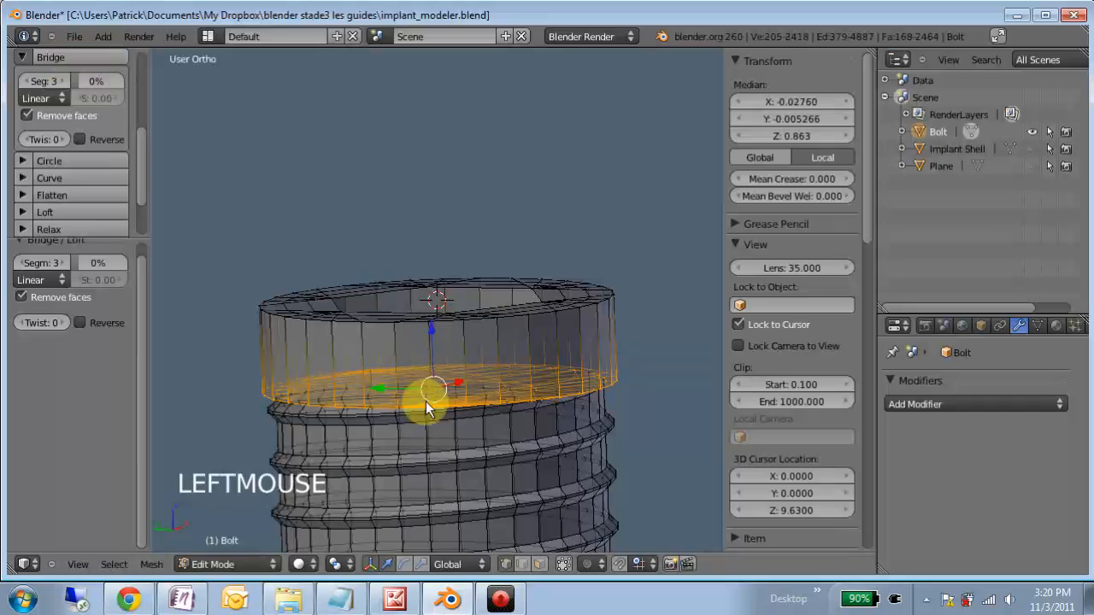
middle_click_drag(425, 401, 439, 370)
key("ctrl+z")
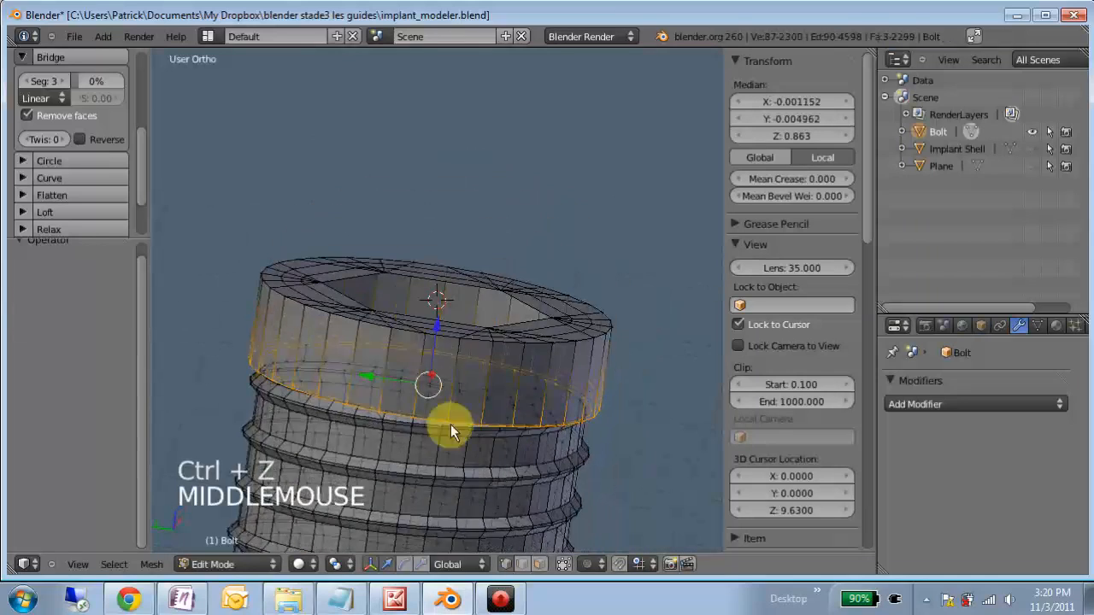
- Inspect the gap between the collar and the thread rim and set the Bridge segments to 1
middle_click_drag(325, 390, 351, 307)
scroll(390, 359, "up", 4)
left_click(330, 344)
scroll(342, 357, "up", 2)
mouse_move(342, 357)
middle_mouse_down()
mouse_move(357, 283)
mouse_move(330, 401)
mouse_move(342, 367)
middle_mouse_up()
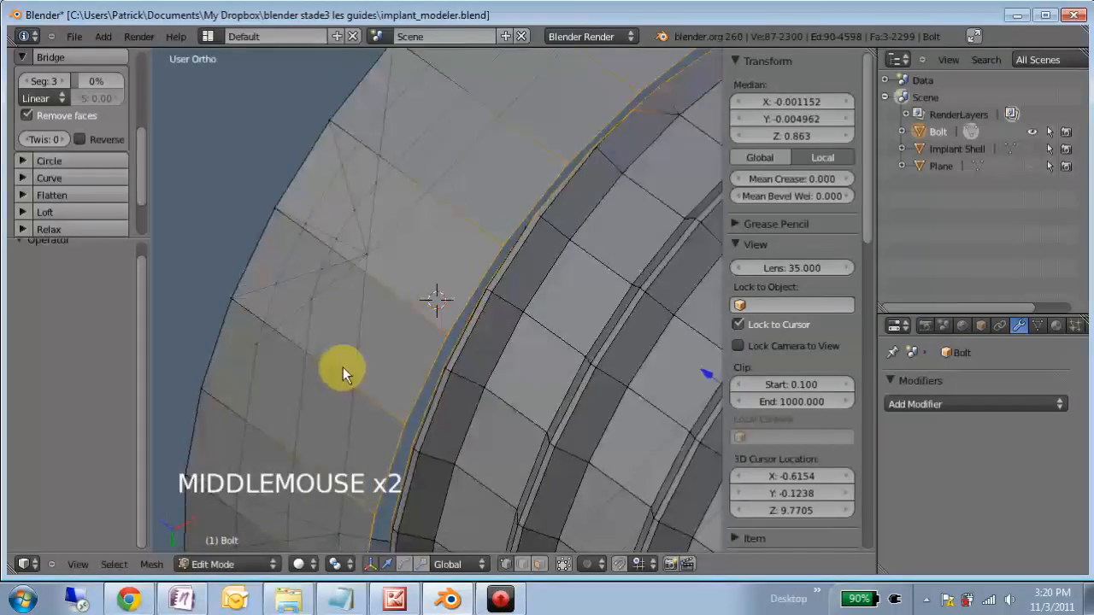
scroll(342, 362, "down", 6)
left_click(32, 83)
left_click(36, 80)
- Try bridging the selected collar ring and thread rim in vertex select mode with a single segment
left_click(49, 62)
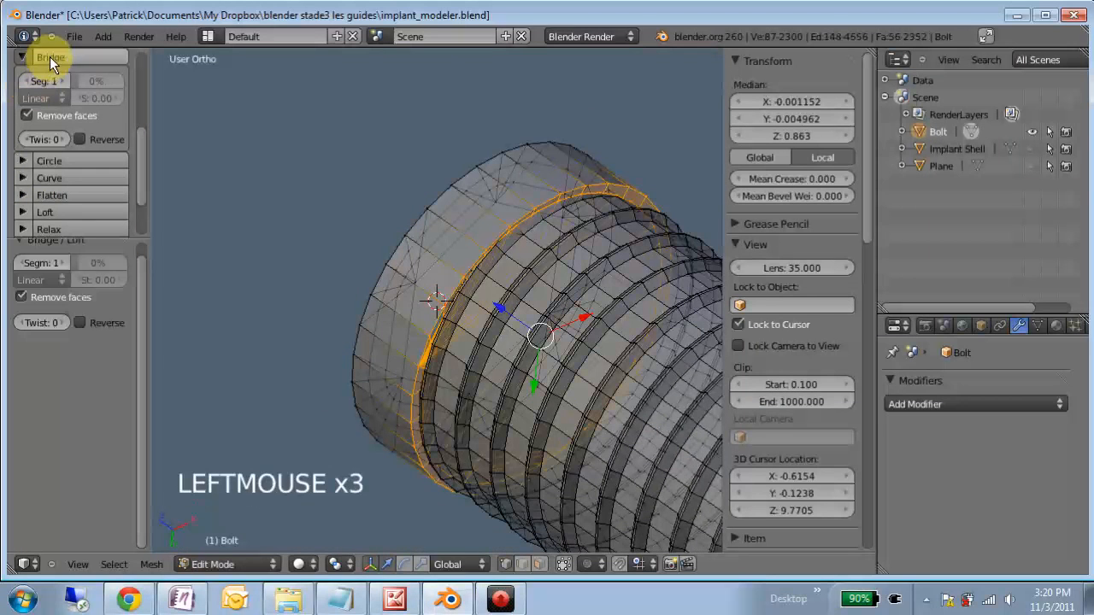
middle_click_drag(493, 154, 547, 455)
key("ctrl+z")
- In edge select mode, reselect the non-manifold edges and bridge the collar's lower ring to the thread rim with 1 segment
middle_click_drag(459, 423, 215, 501)
middle_click_drag(342, 398, 318, 438)
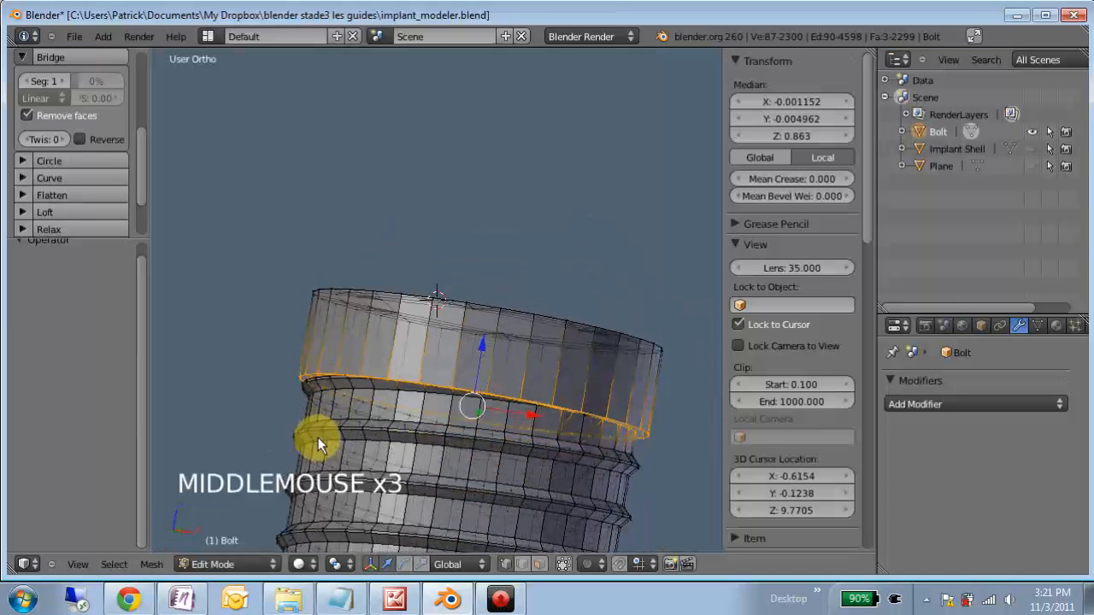
left_click(522, 566)
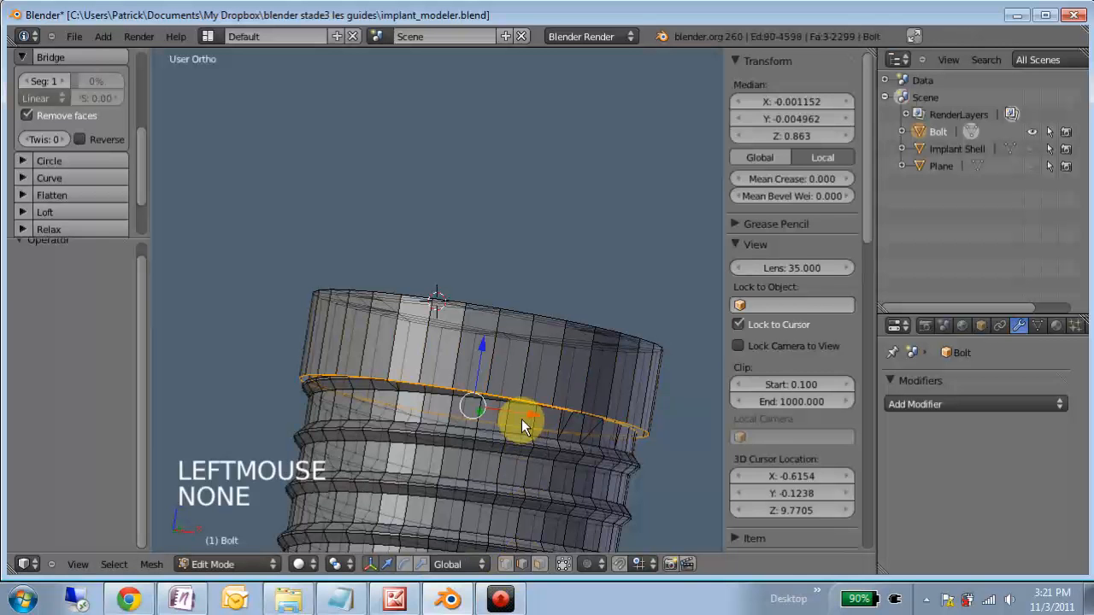
key("a")
key("space")
left_click(576, 389)
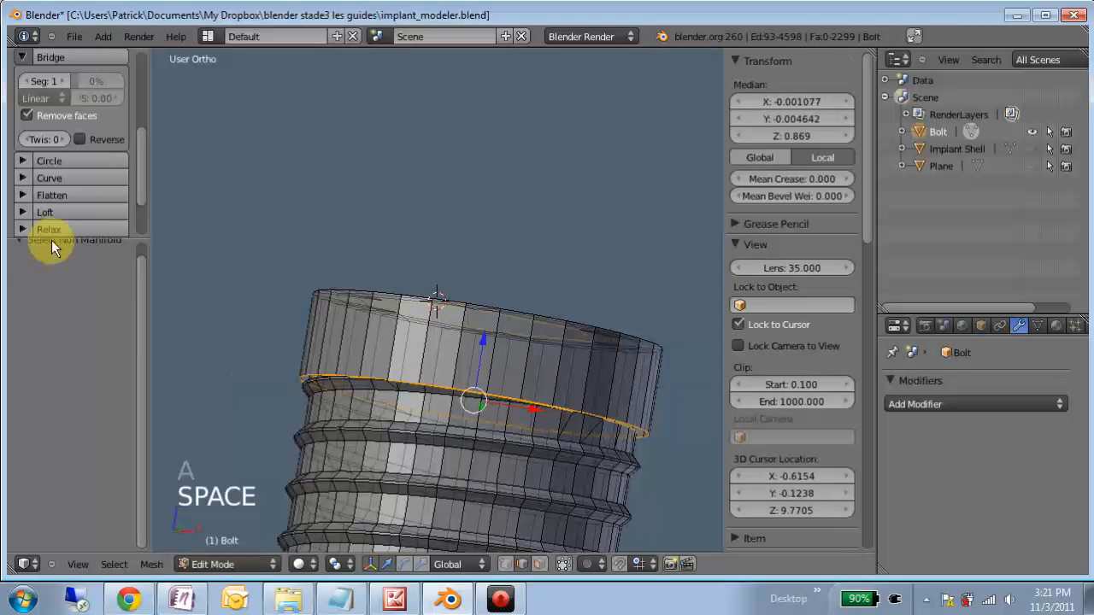
left_click(51, 56)
middle_click_drag(349, 206, 541, 328)
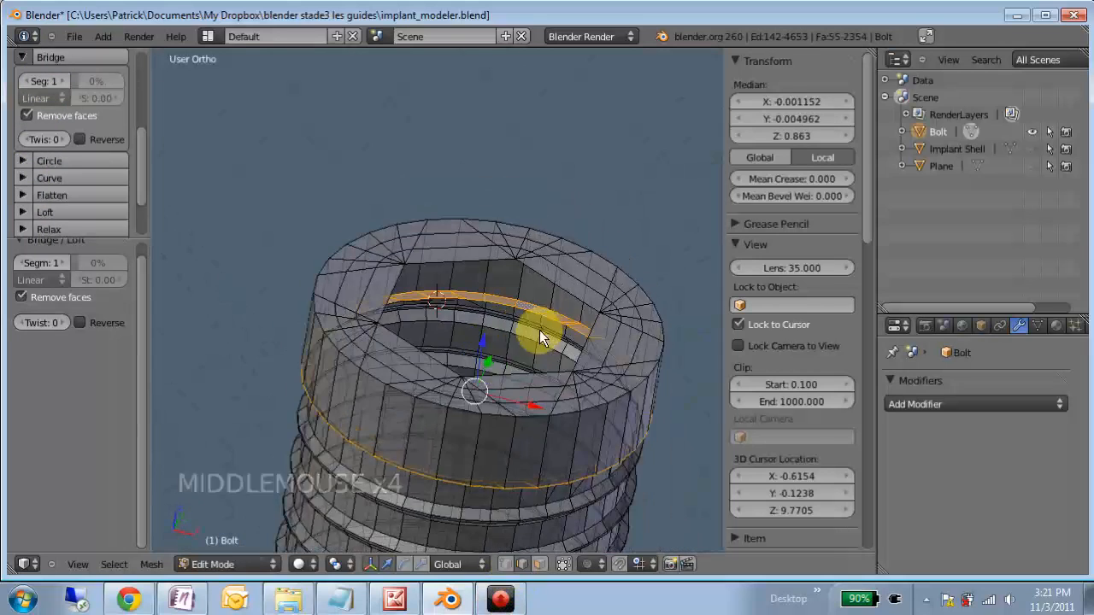
- Select the non-manifold hexagon outline and extrude it 0.7 up along Z
key("a")
key("space")
type("NON")
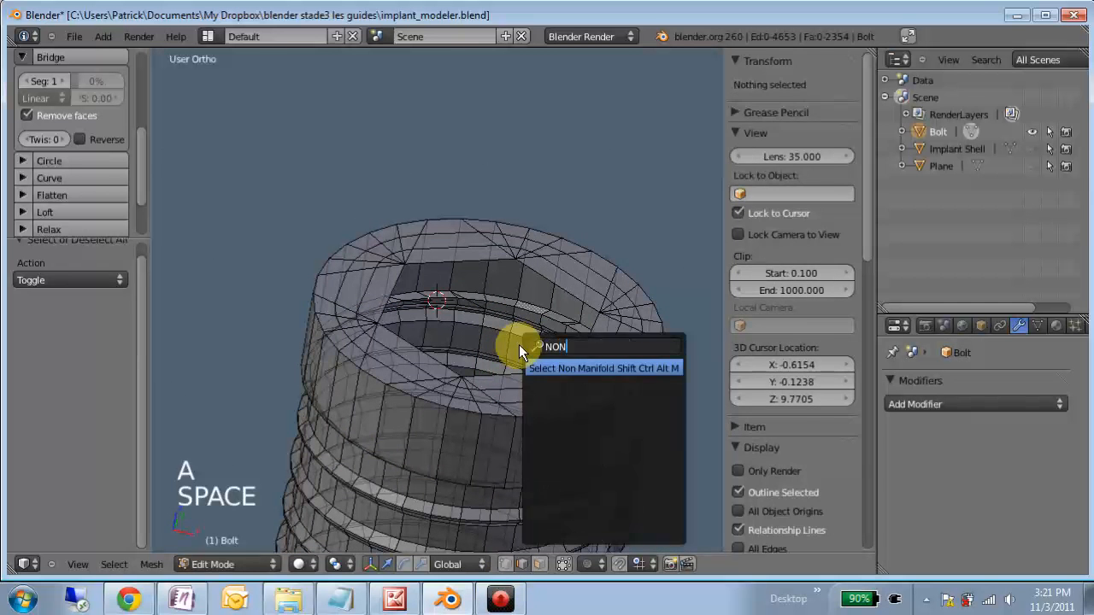
key("Return")
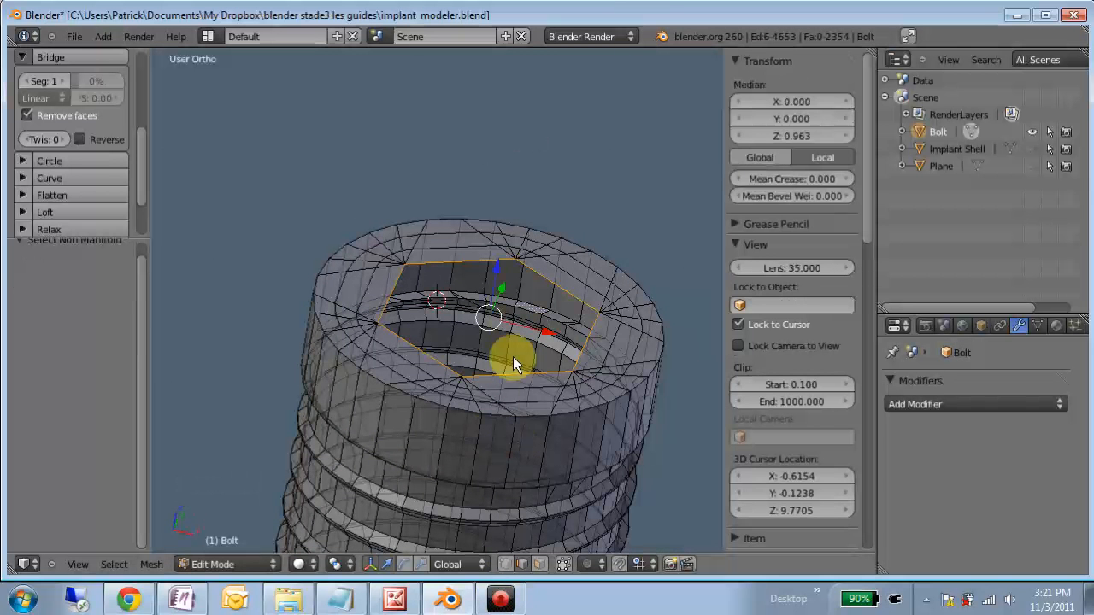
key("e")
key("e")
type("0.7")
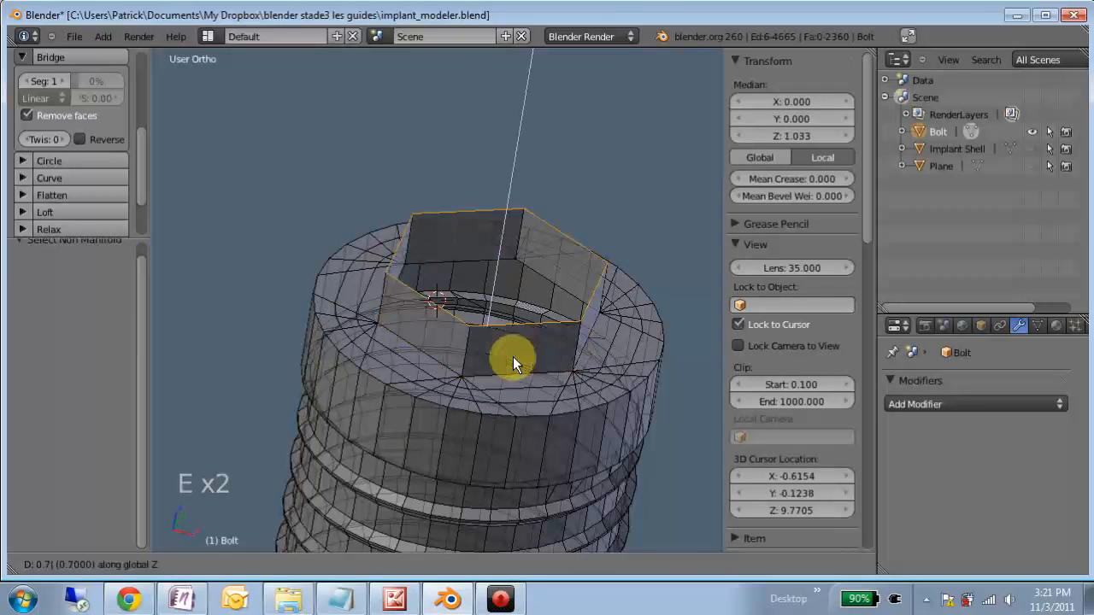
key("Return")
- Extrude the raised hexagon's edge inward by scaling it to 0.5
key("e")
type("s0.5")
key("Return")
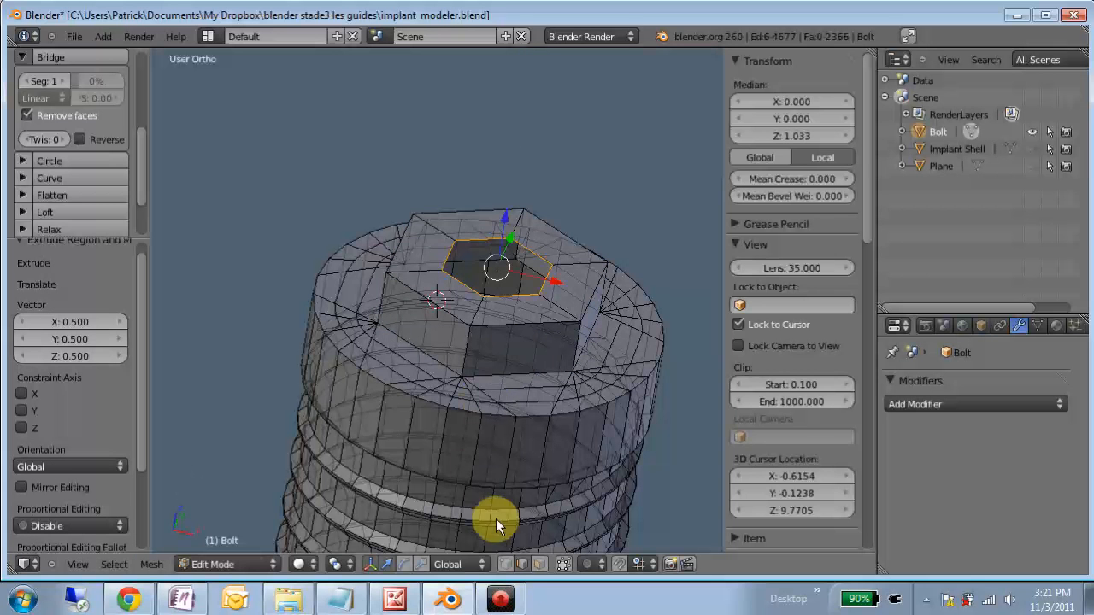
- In vertex select mode, extrude the inner hexagon scaled to 0 and remove the doubled centre vertices to cap the connector
left_click(504, 564)
key("e")
key("e")
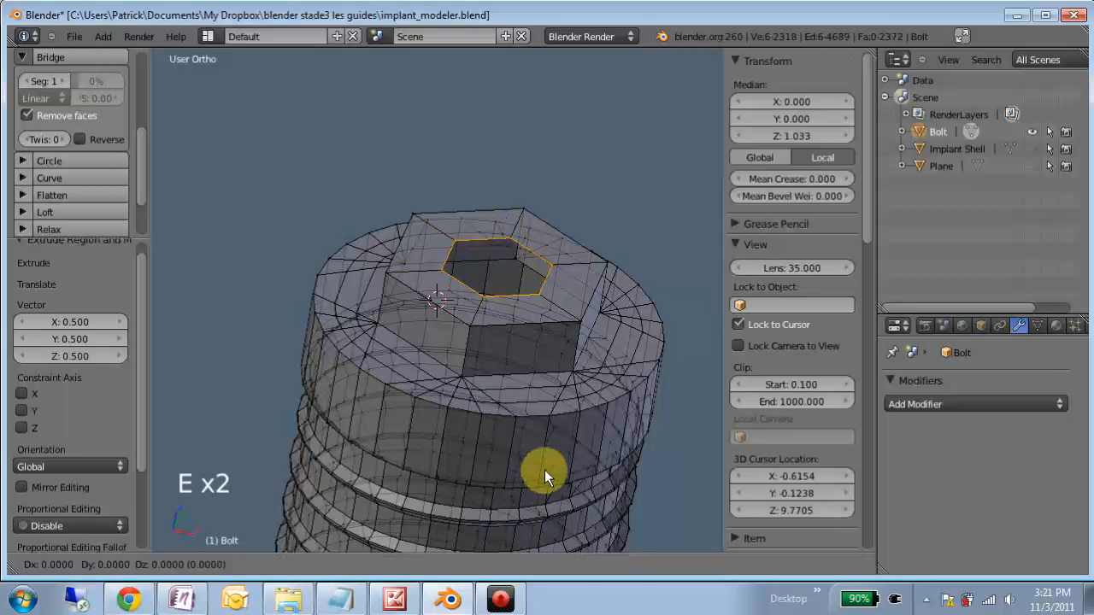
right_click(545, 470)
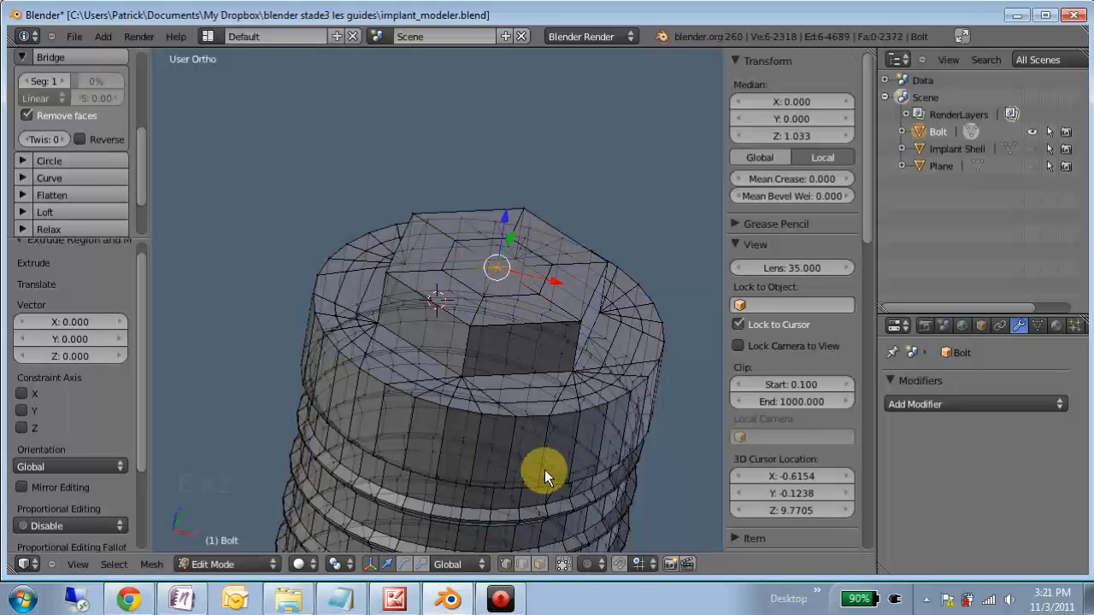
key("space")
type("DOUB")
key("Return")
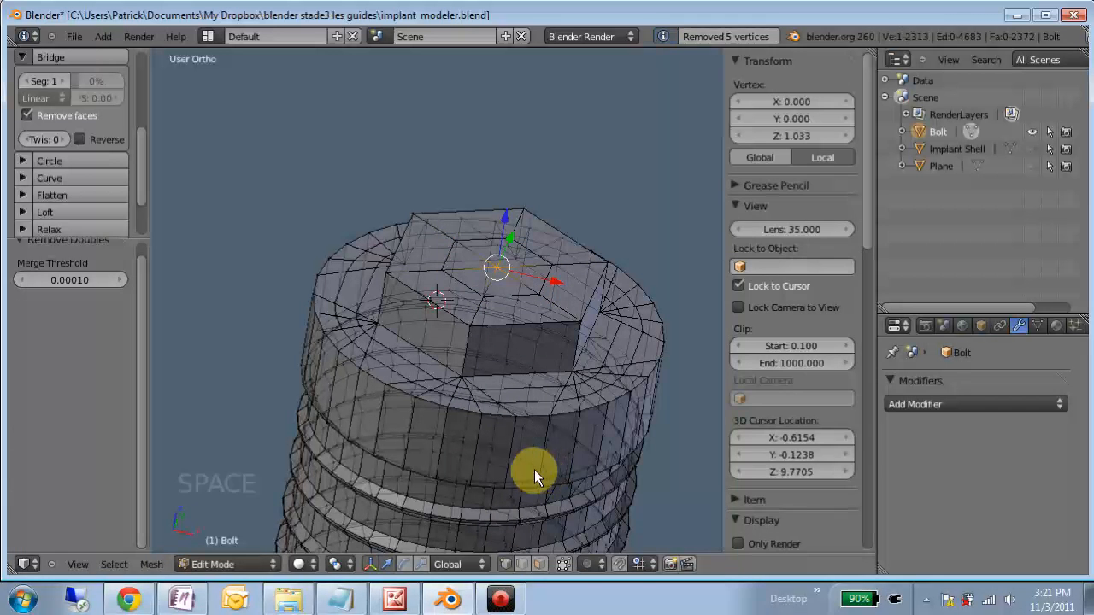
- Return to Object Mode and inspect the complete implant from the side
key("Tab")
scroll(569, 436, "down", 5)
middle_click_drag(569, 435, 508, 366)
scroll(493, 356, "down", 4)
left_click(472, 363)
scroll(372, 310, "up", 4)
middle_click_drag(372, 311, 565, 559)
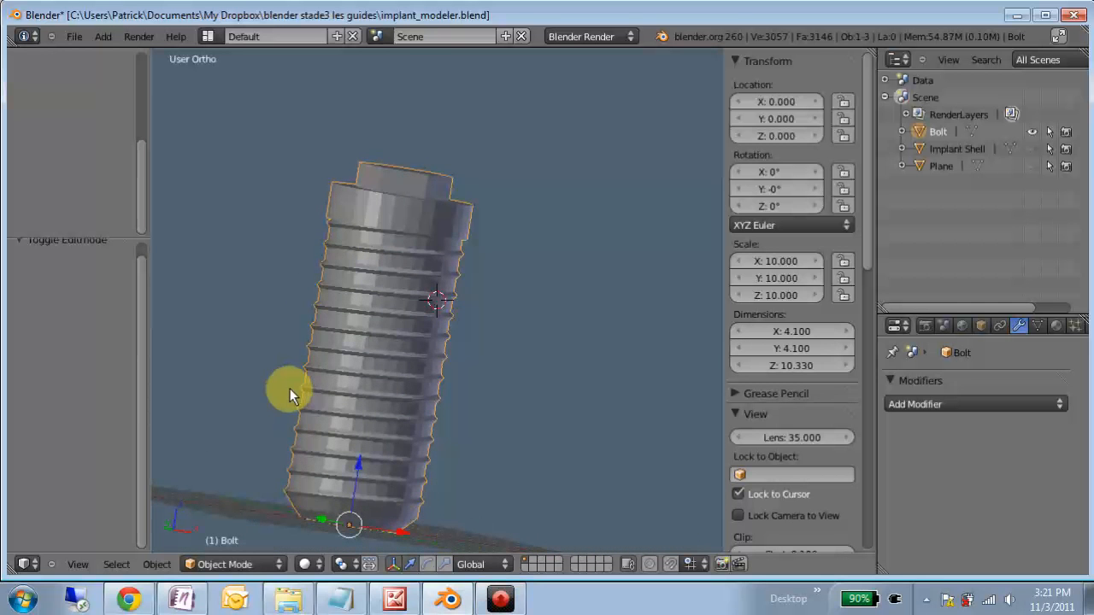
- Reset the 3D cursor to the scene centre and show the whole implant standing on the grid
key("shift+c")
scroll(298, 208, "down", 3)
middle_click_drag(304, 208, 419, 168)
middle_click_drag(504, 179, 488, 215)
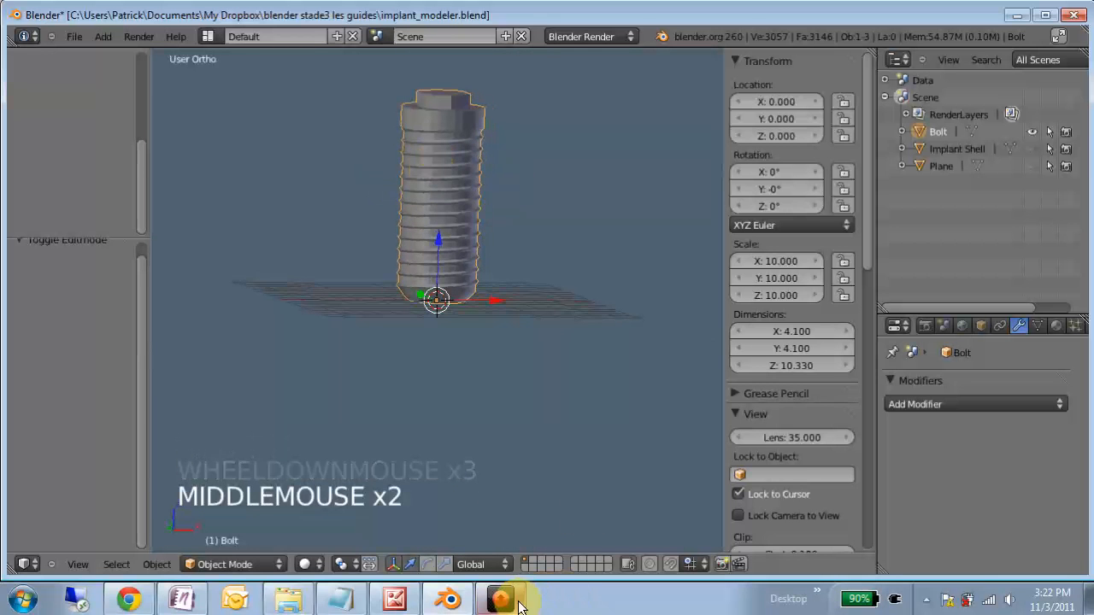